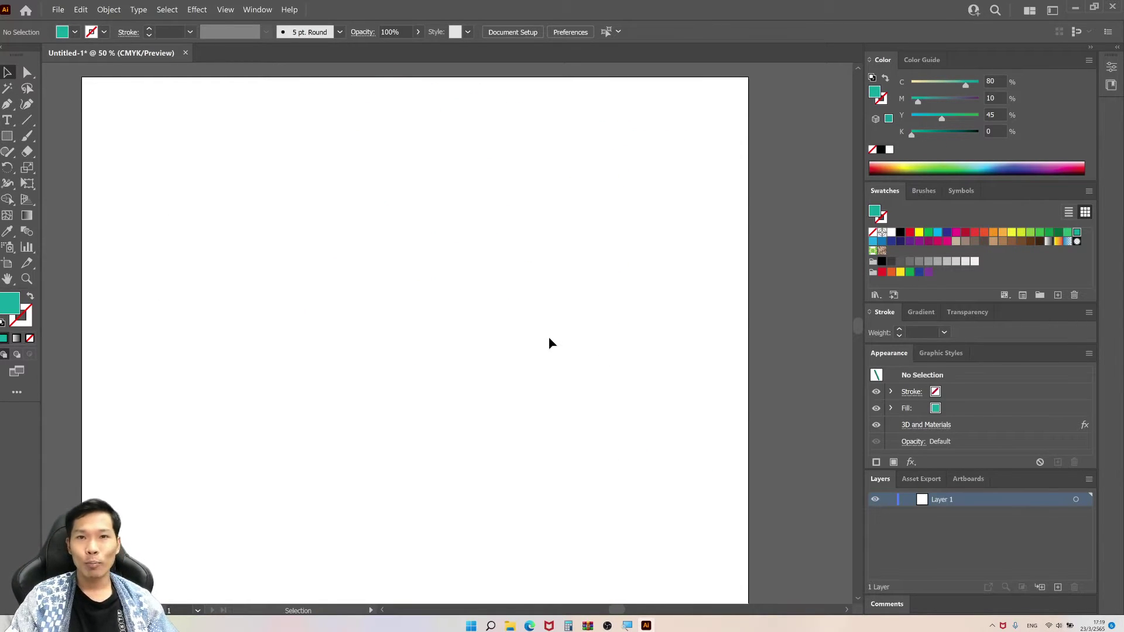
# Open the Window menu to see the list of available panels
pyautogui.click(255, 10)
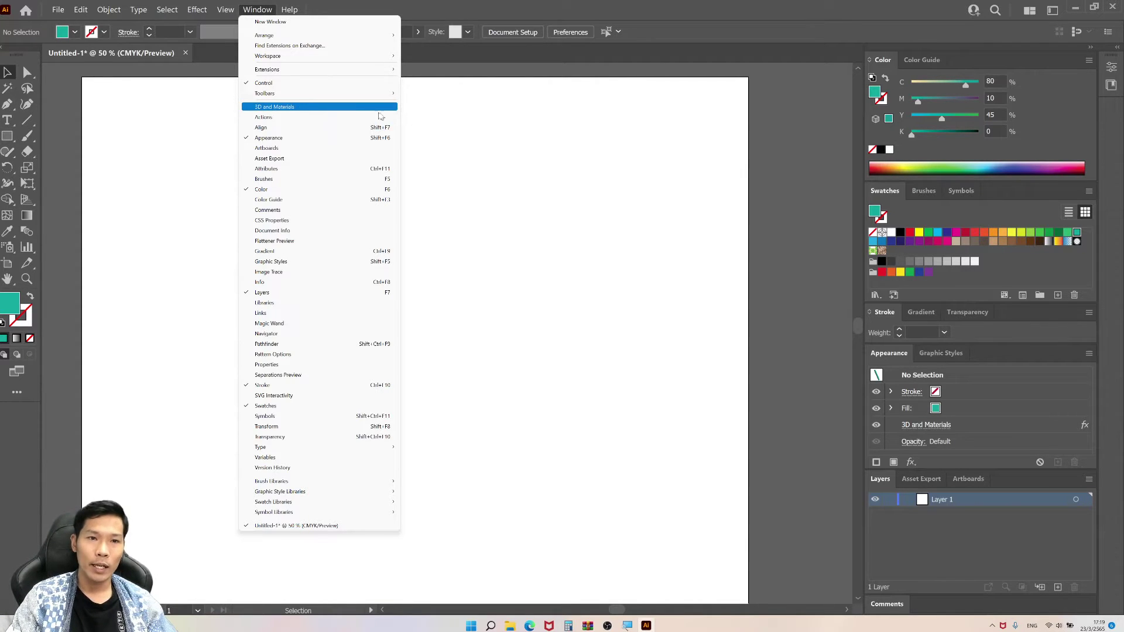
# Show the 3D and Materials panel and preview the Inflate type before returning to Plane
pyautogui.click(278, 109)
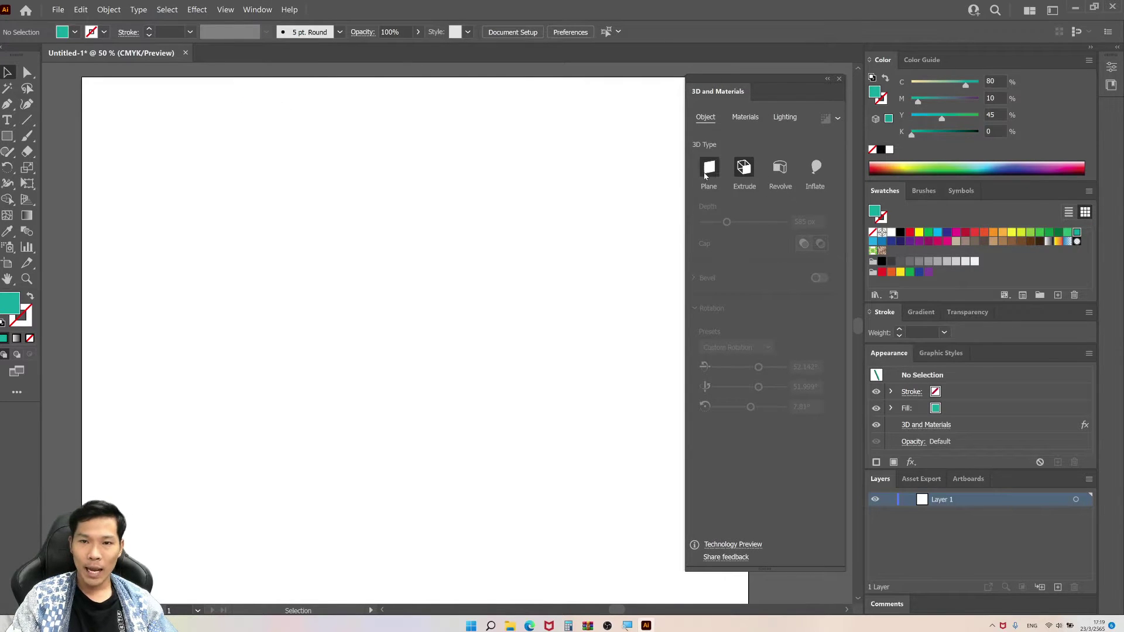
pyautogui.click(815, 168)
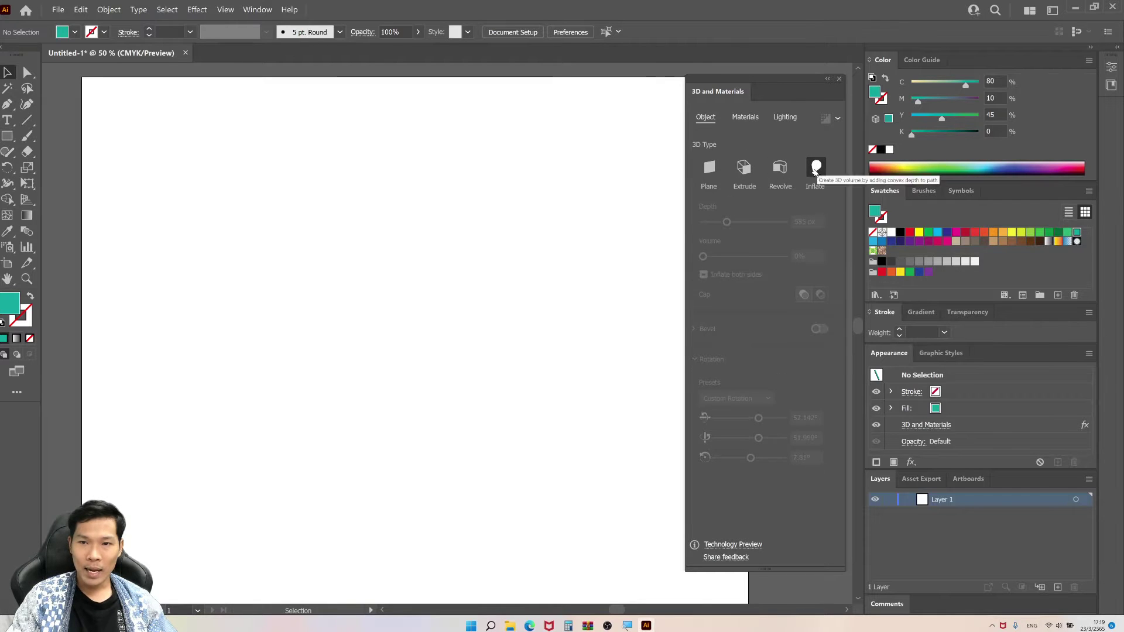
pyautogui.click(709, 168)
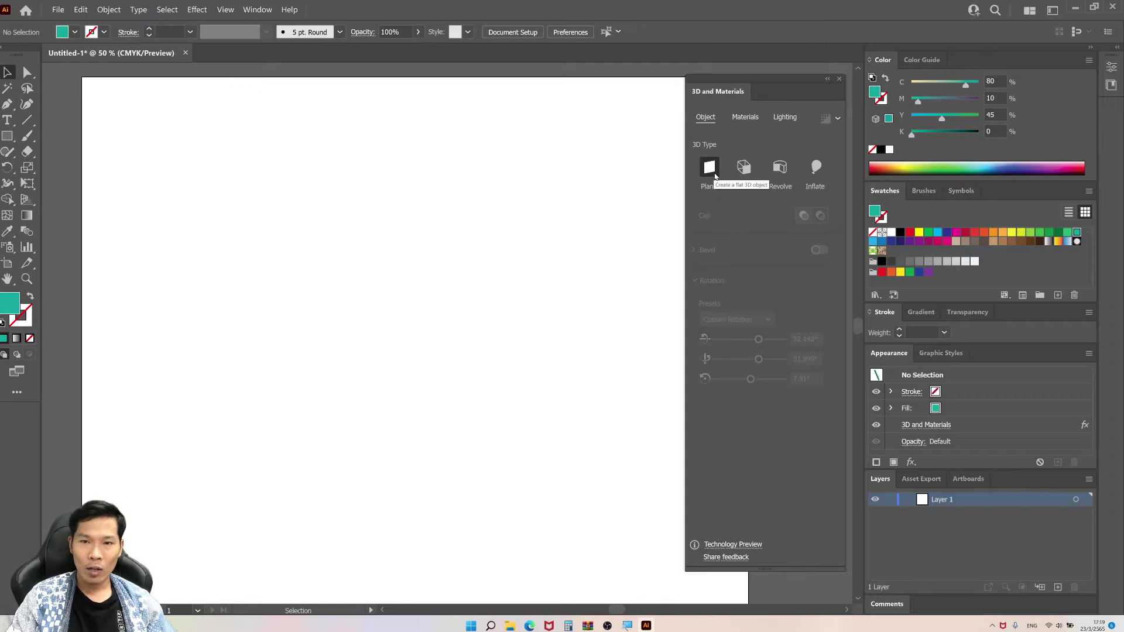
pyautogui.moveTo(7, 136); pyautogui.dragTo(59, 198)
pyautogui.moveTo(411, 269); pyautogui.dragTo(505, 328)
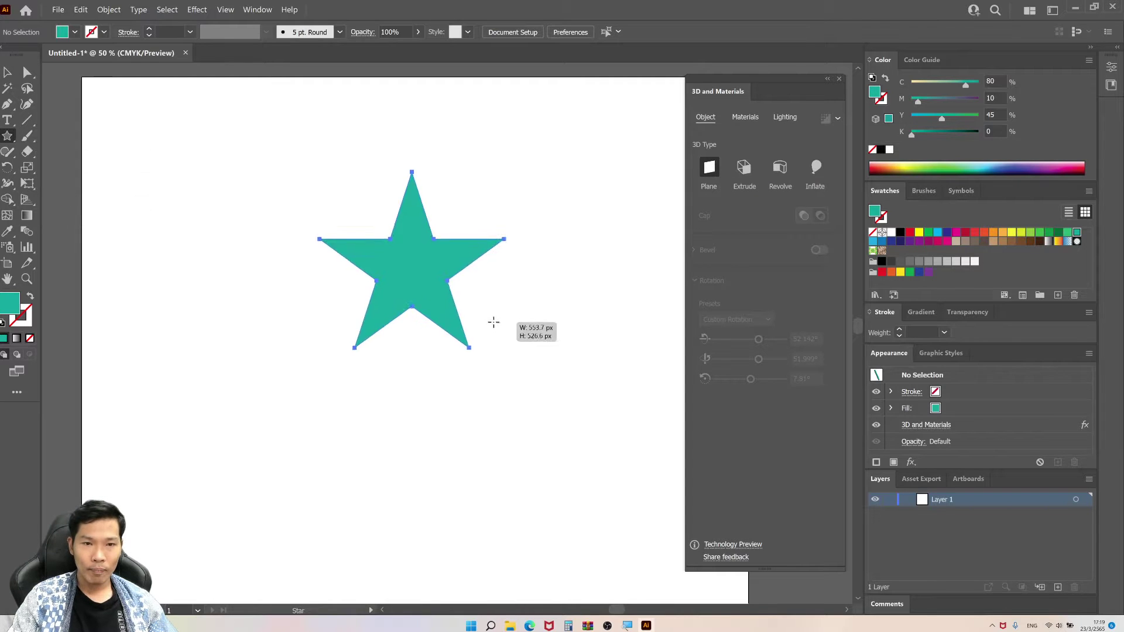
pyautogui.press('v')
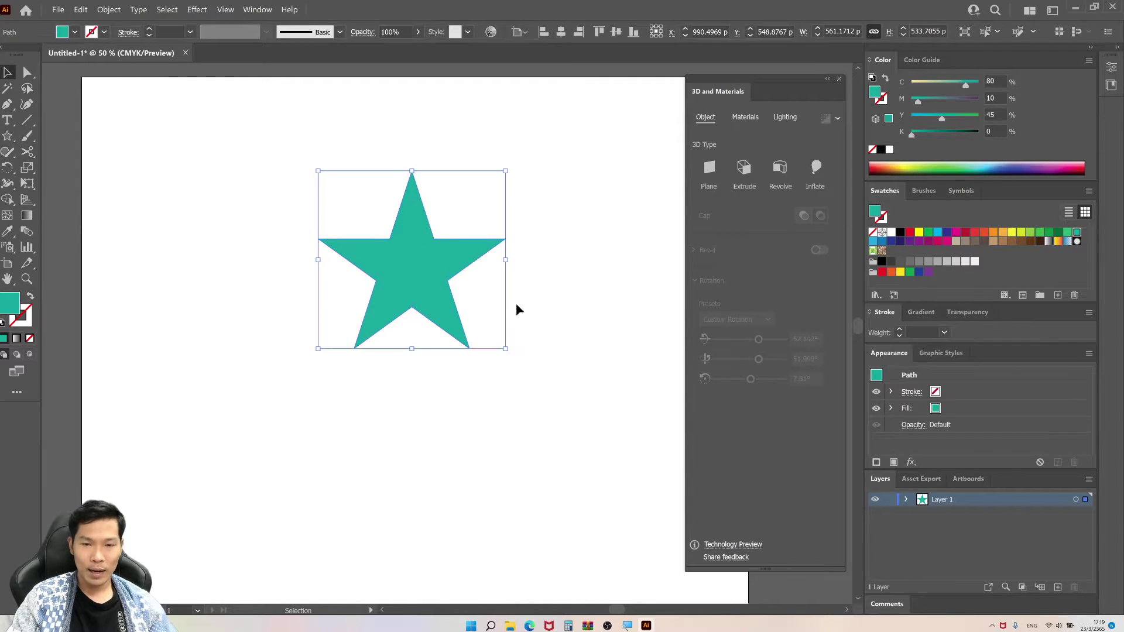
pyautogui.click(452, 338)
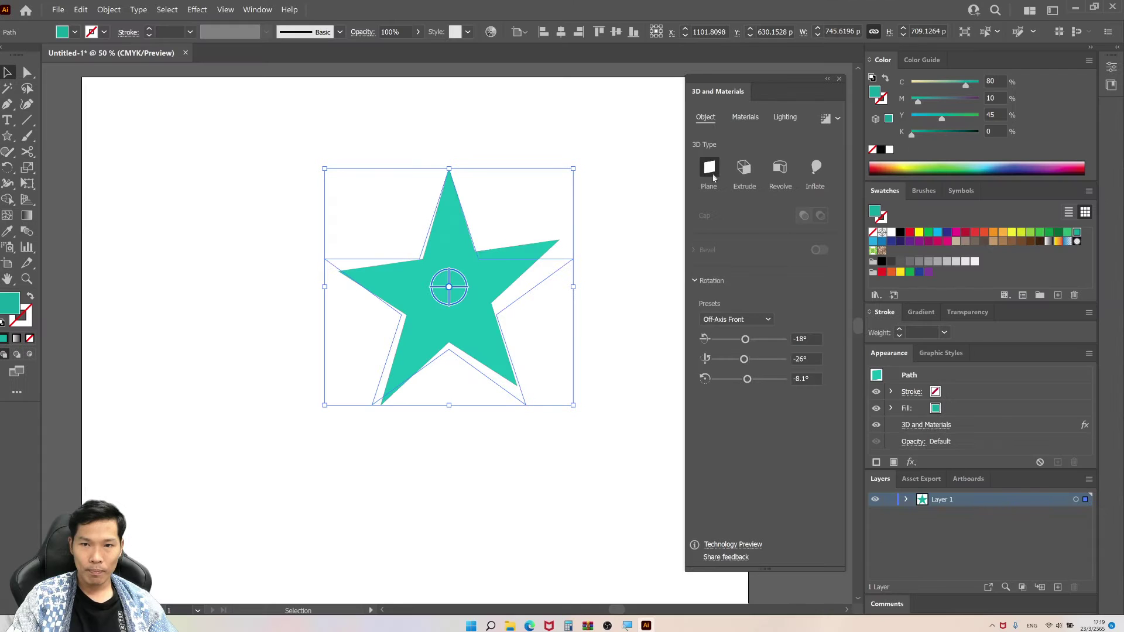
pyautogui.moveTo(745, 341)
pyautogui.mouseDown()
pyautogui.moveTo(761, 359)
pyautogui.moveTo(735, 379)
pyautogui.moveTo(755, 381)
pyautogui.moveTo(752, 359)
pyautogui.mouseUp()
pyautogui.click(751, 320)
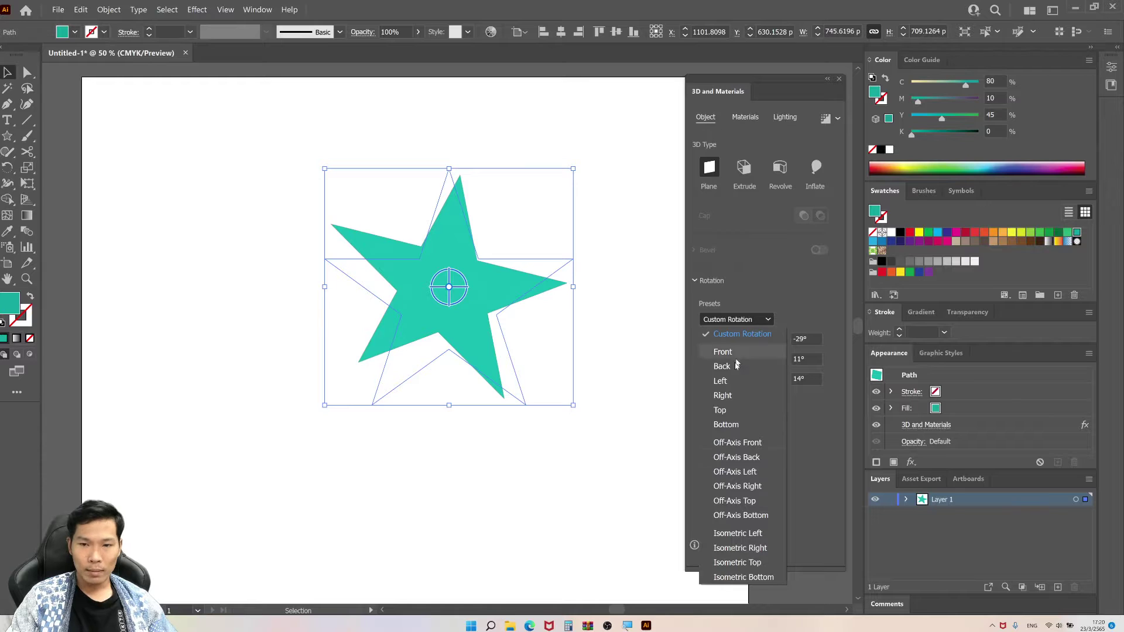
pyautogui.click(737, 563)
pyautogui.moveTo(666, 413)
pyautogui.mouseDown()
pyautogui.moveTo(174, 174)
pyautogui.moveTo(195, 173)
pyautogui.mouseUp()
pyautogui.click(292, 216)
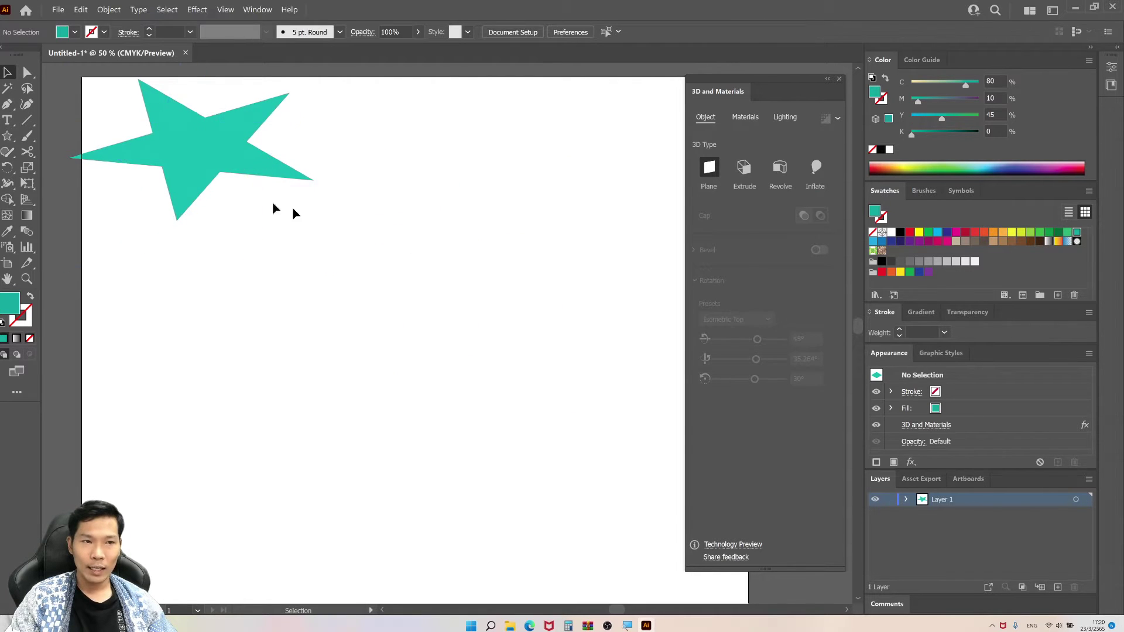
pyautogui.click(217, 176)
pyautogui.press('Delete')
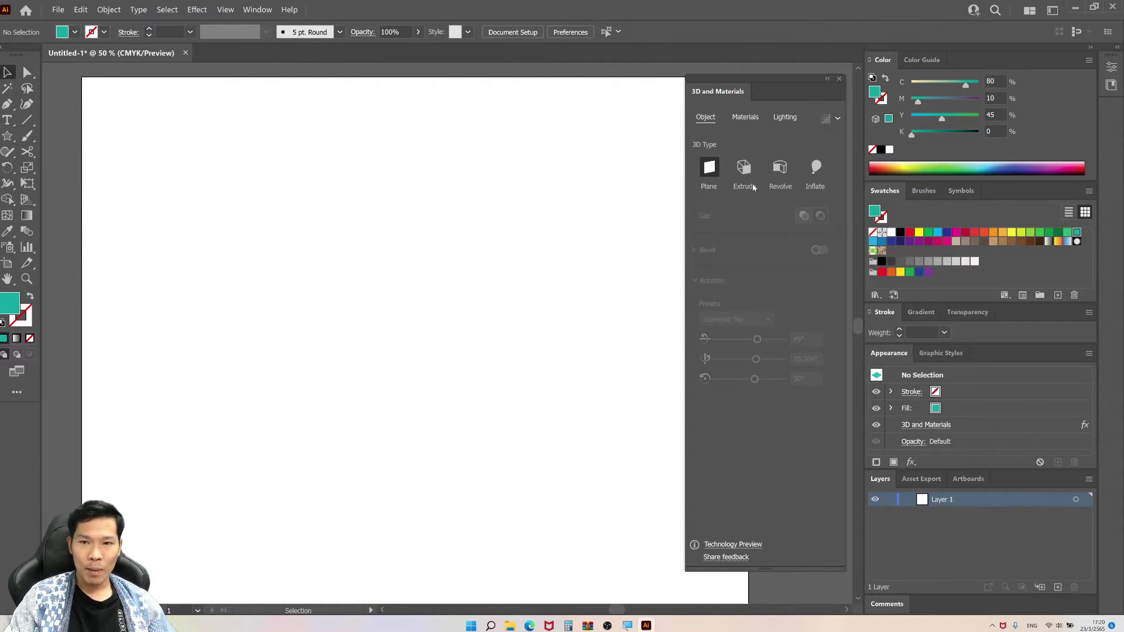
# Draw an orange-red circle and extrude it into a capped cylinder 231 px deep
pyautogui.moveTo(8, 136); pyautogui.dragTo(67, 166)
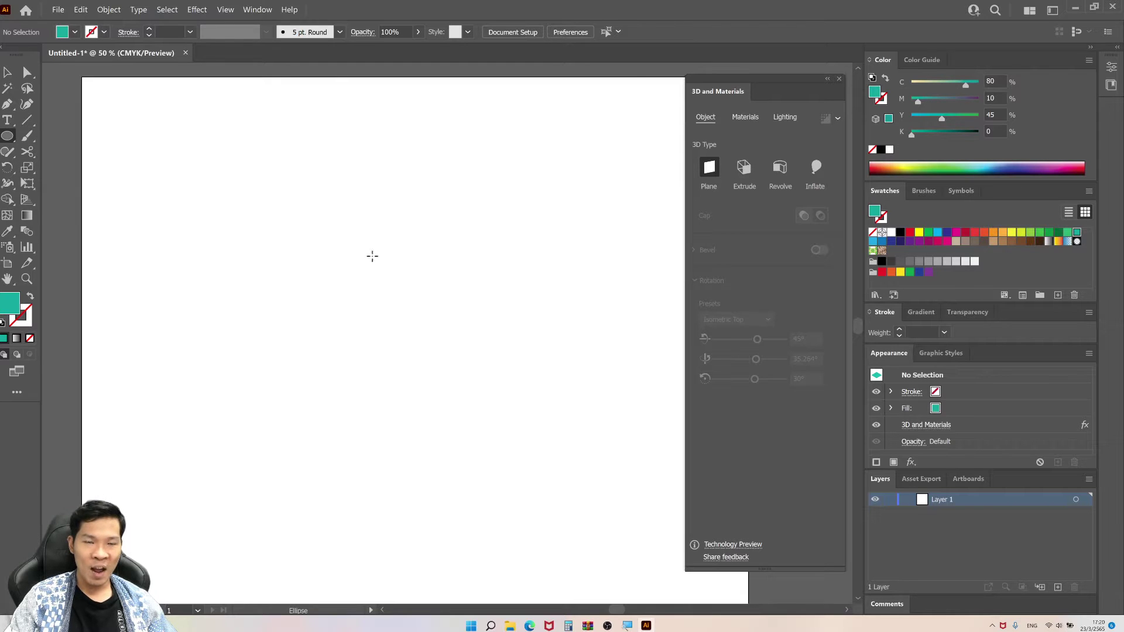
pyautogui.moveTo(427, 273); pyautogui.dragTo(476, 314)
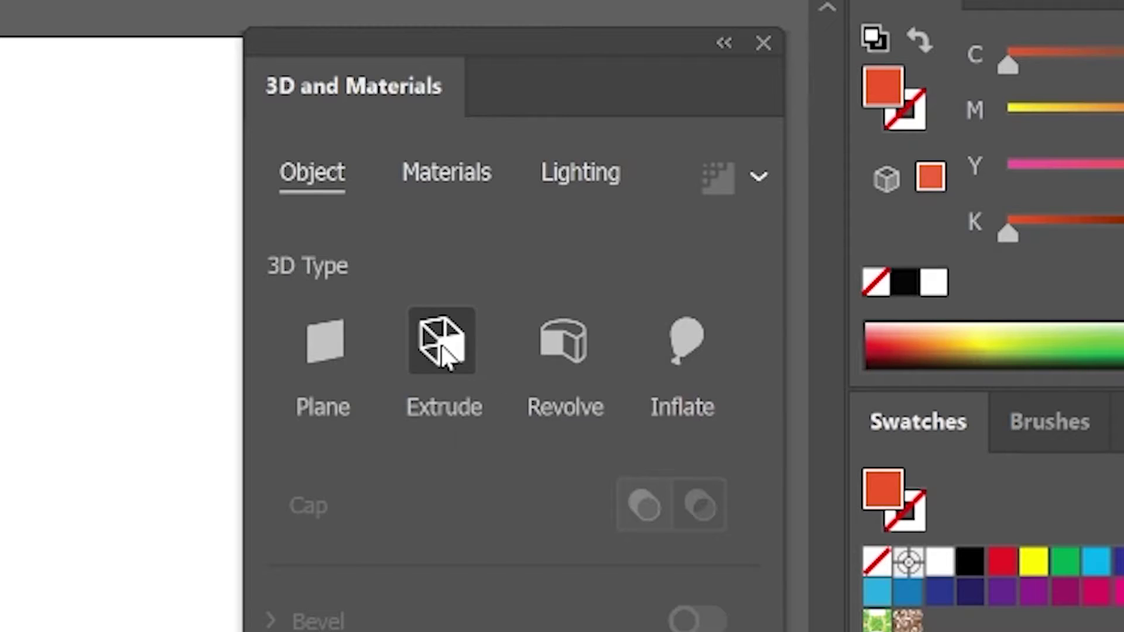
pyautogui.click(444, 351)
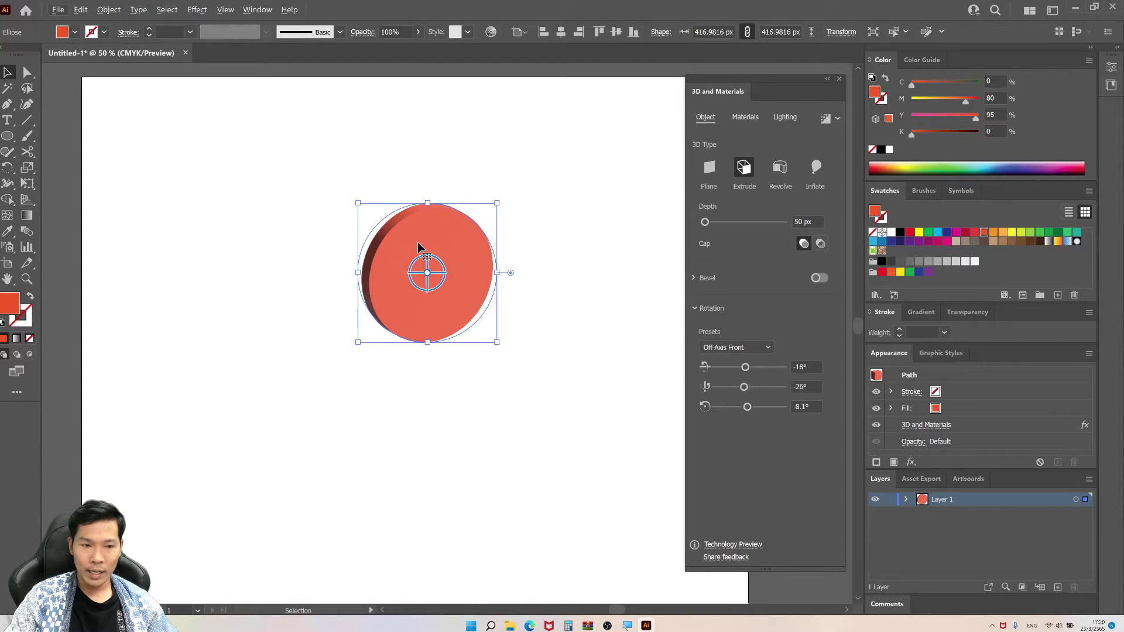
pyautogui.scroll(2, 422, 243)
pyautogui.scroll(1, 422, 243)
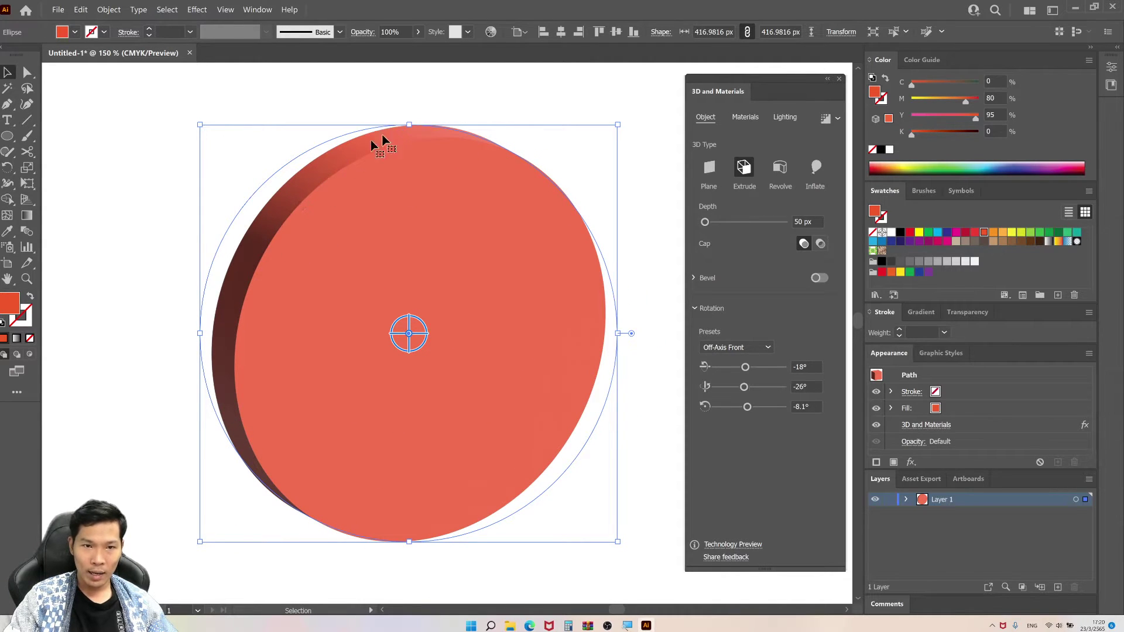
pyautogui.moveTo(705, 222); pyautogui.dragTo(712, 222)
pyautogui.hotkey('ctrl', '1')
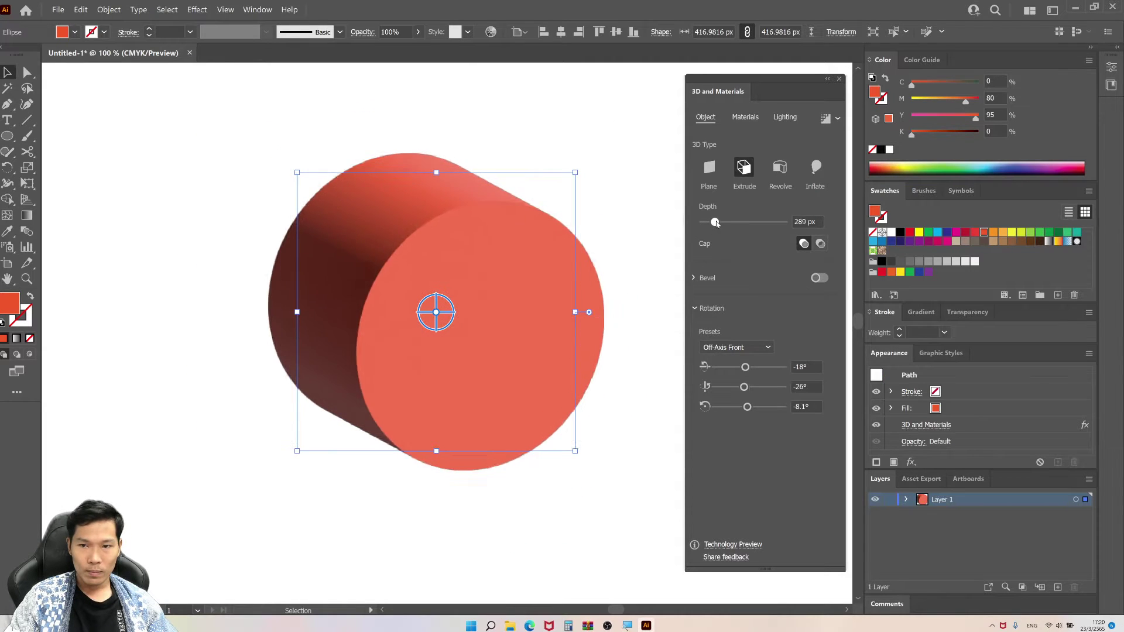
pyautogui.click(820, 244)
pyautogui.click(804, 243)
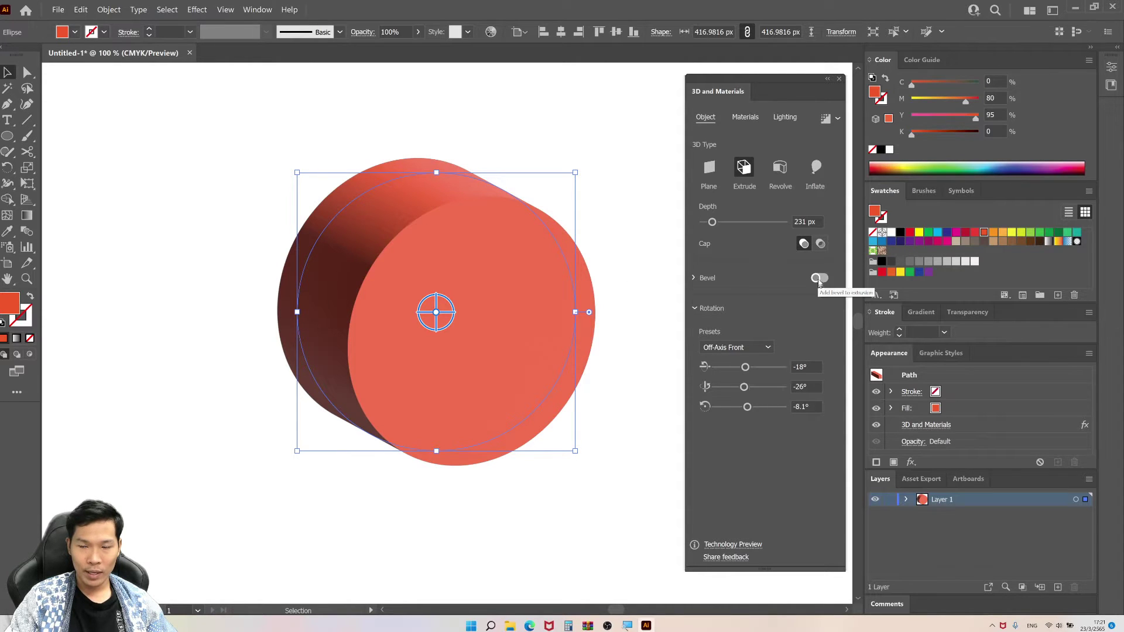
# Give the cylinder a Classic inside bevel: width 36%, height 44%, repeated 4 times
pyautogui.click(819, 278)
pyautogui.click(746, 271)
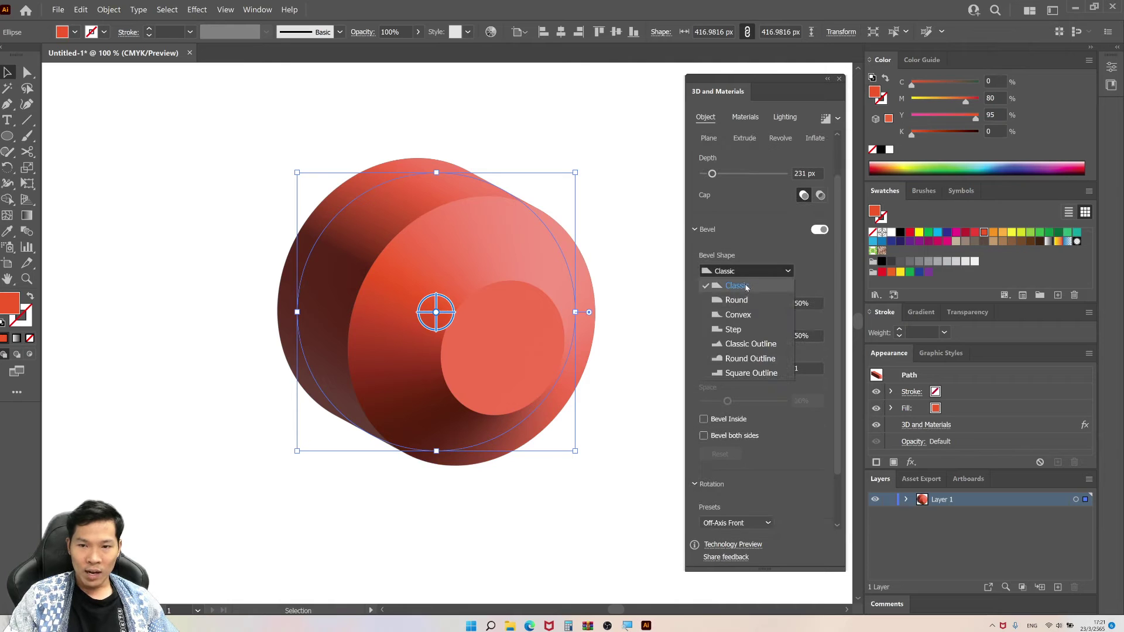
pyautogui.click(790, 272)
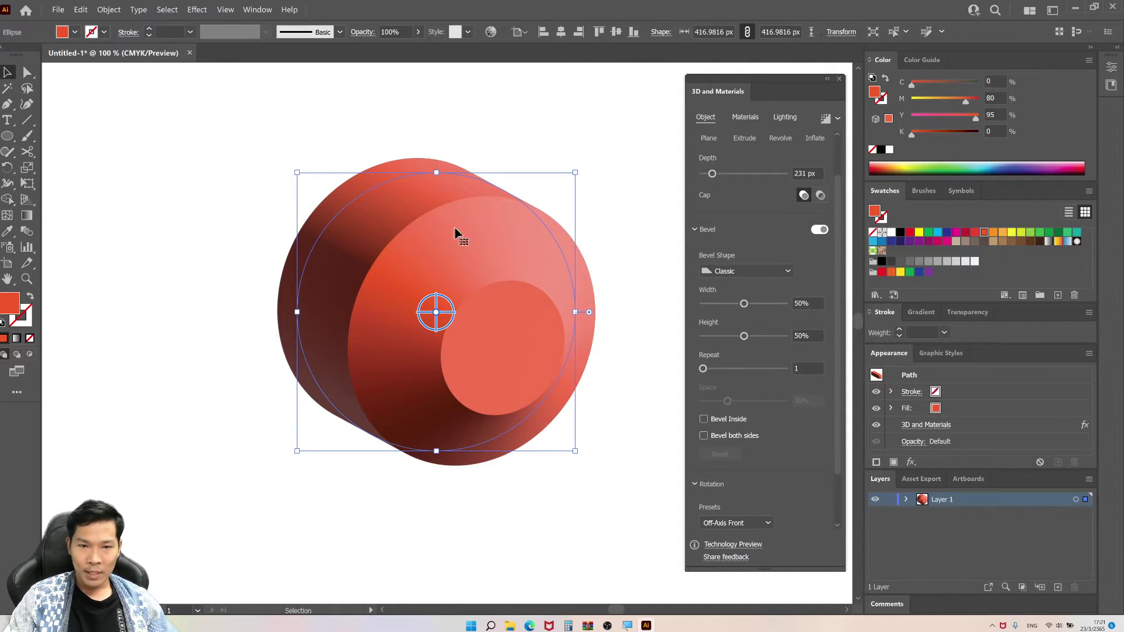
pyautogui.moveTo(744, 305)
pyautogui.mouseDown()
pyautogui.moveTo(724, 303)
pyautogui.moveTo(736, 336)
pyautogui.mouseUp()
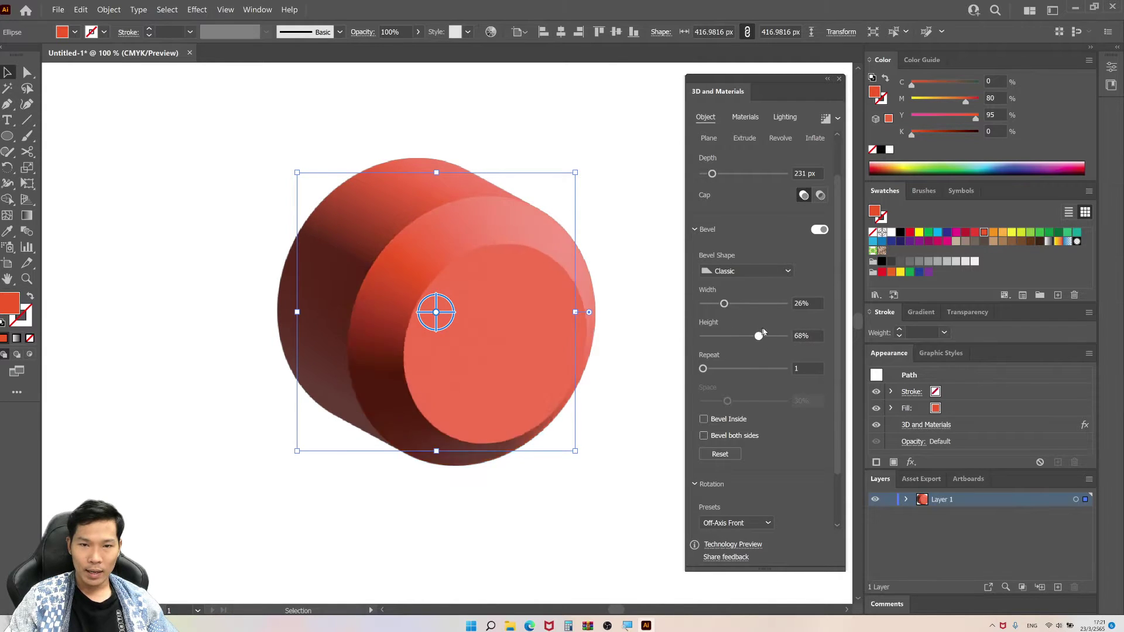
pyautogui.moveTo(735, 335); pyautogui.dragTo(754, 336)
pyautogui.moveTo(704, 369)
pyautogui.mouseDown()
pyautogui.moveTo(740, 368)
pyautogui.moveTo(730, 368)
pyautogui.mouseUp()
pyautogui.click(704, 420)
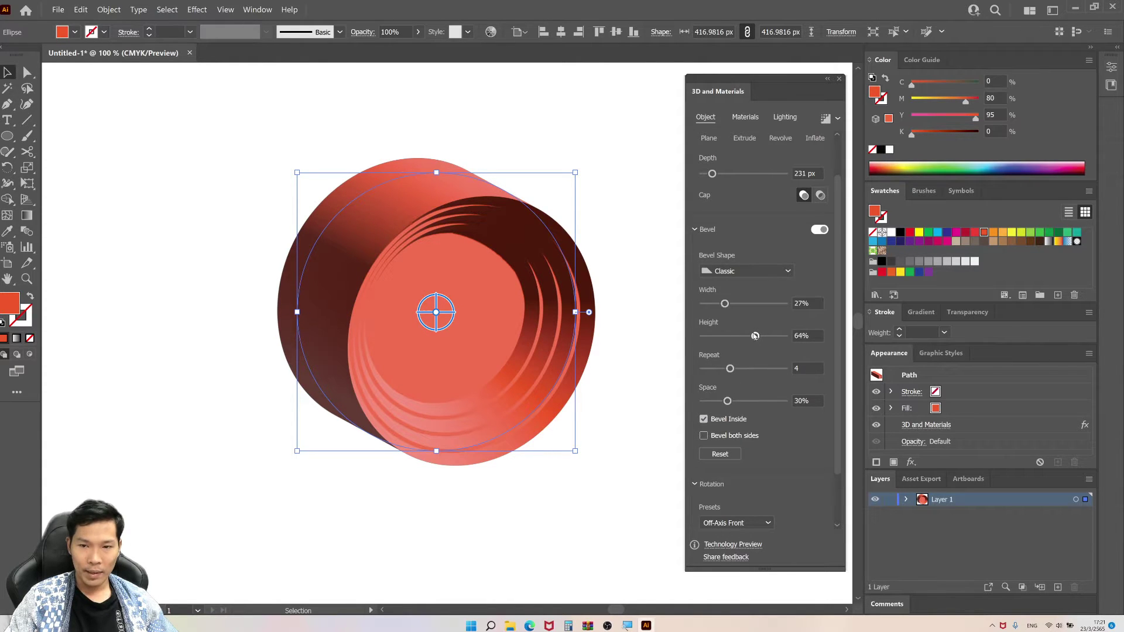
pyautogui.moveTo(756, 335)
pyautogui.mouseDown()
pyautogui.moveTo(739, 336)
pyautogui.moveTo(732, 303)
pyautogui.mouseUp()
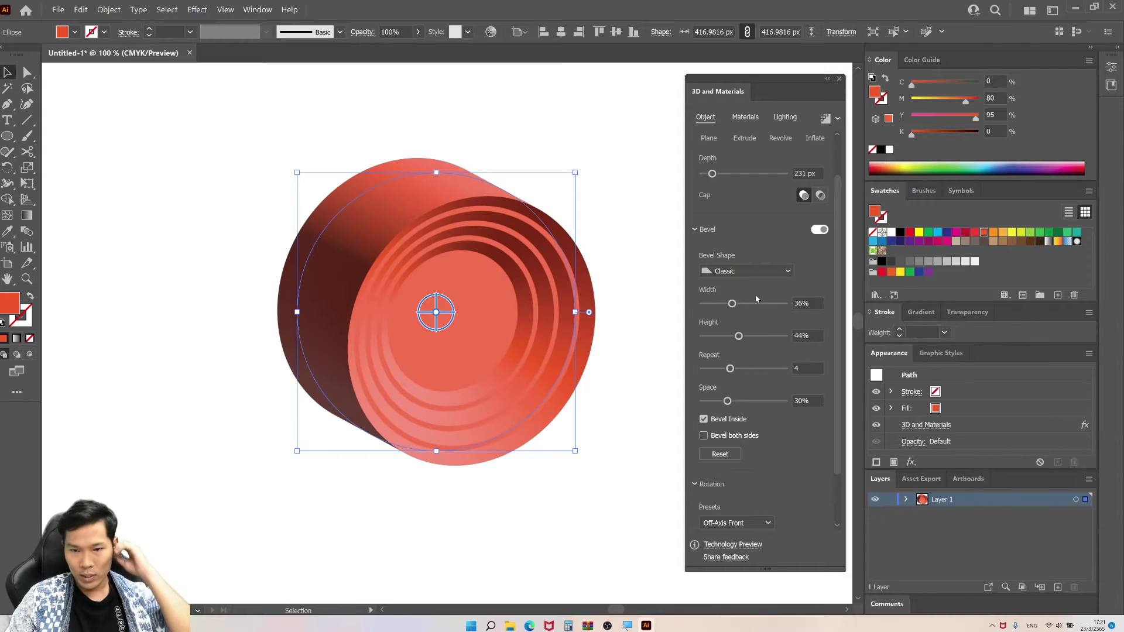
pyautogui.click(665, 440)
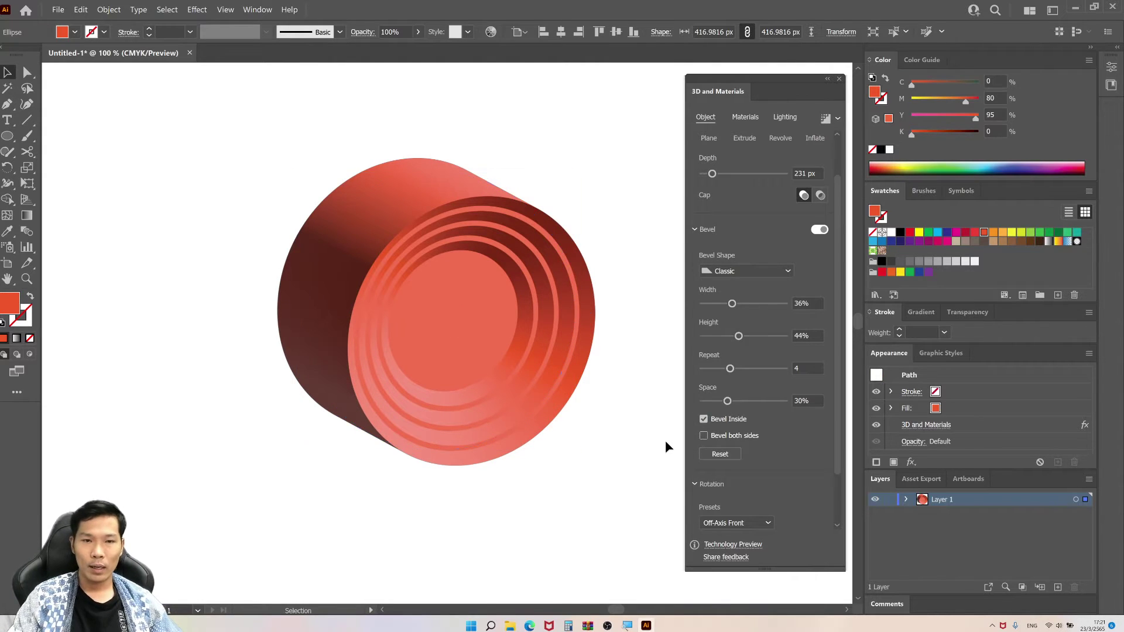
pyautogui.moveTo(665, 440)
pyautogui.mouseDown()
pyautogui.moveTo(519, 300)
pyautogui.moveTo(437, 302)
pyautogui.mouseUp()
pyautogui.hotkey('ctrl', '-')
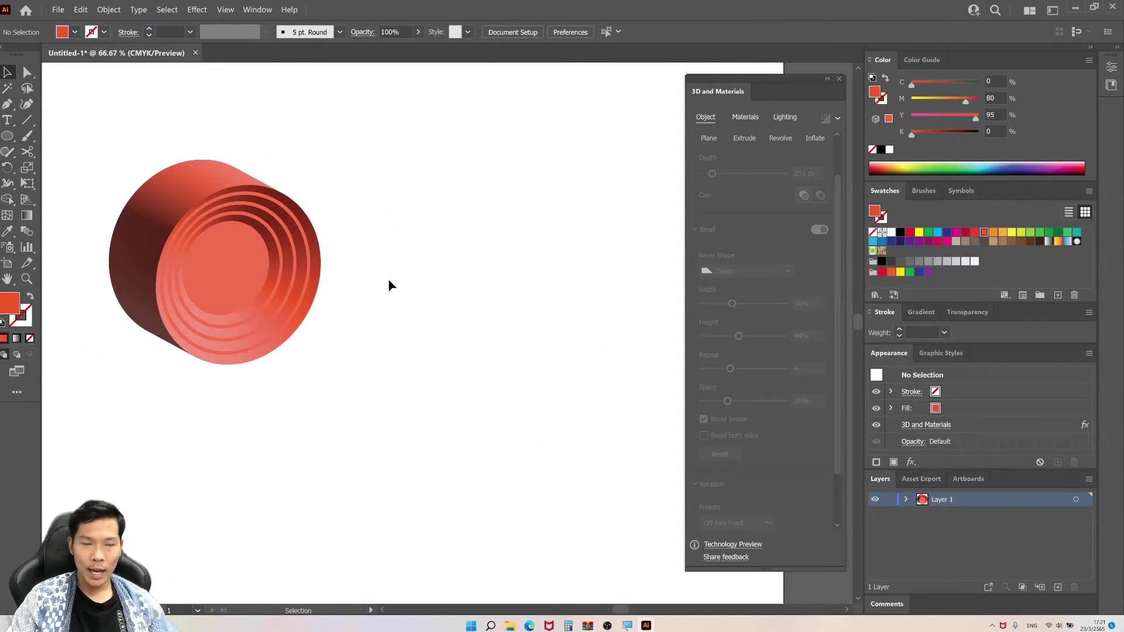
# Draw a red square right of the cylinder and rotate it 45° into a diamond
pyautogui.press('m')
pyautogui.moveTo(486, 268)
pyautogui.mouseDown()
pyautogui.moveTo(556, 323)
pyautogui.moveTo(555, 336)
pyautogui.mouseUp()
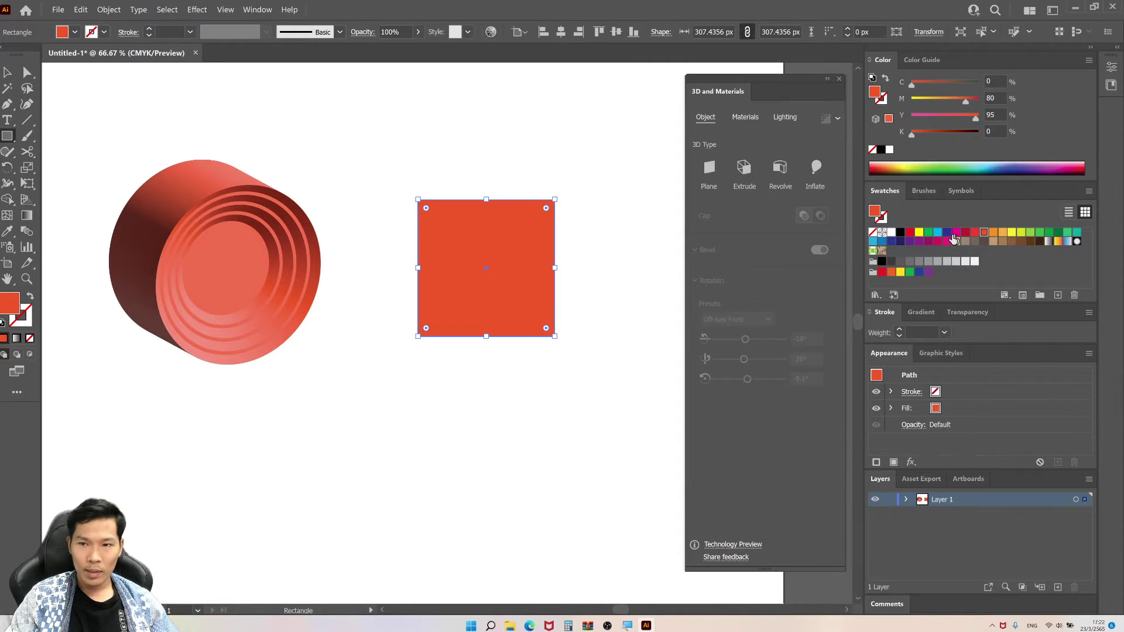
pyautogui.click(911, 234)
pyautogui.click(7, 74)
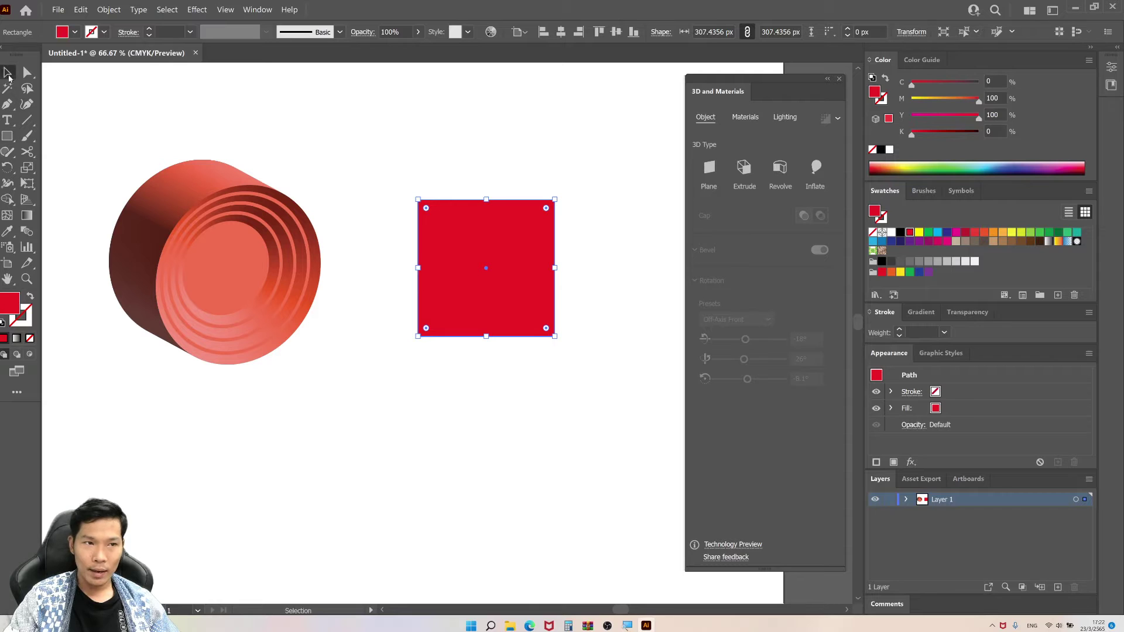
pyautogui.moveTo(562, 195); pyautogui.dragTo(514, 181)
# Round the diamond's top, left and right corners into a teardrop with a pointed bottom
pyautogui.press('a')
pyautogui.hotkey('ctrl', '1')
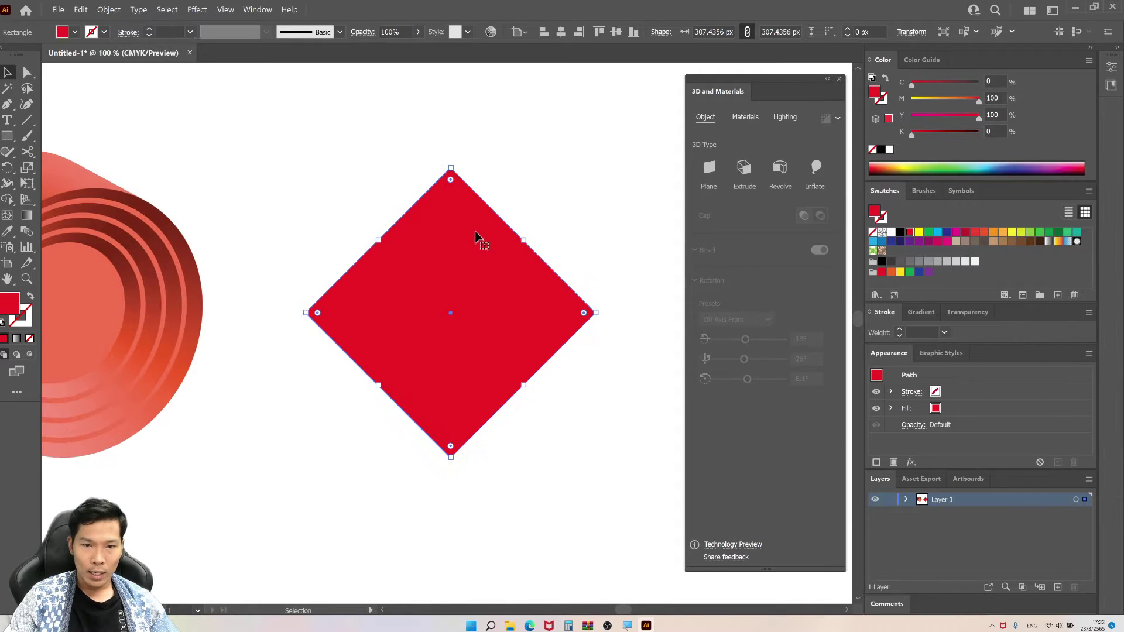
pyautogui.moveTo(256, 141); pyautogui.dragTo(640, 339)
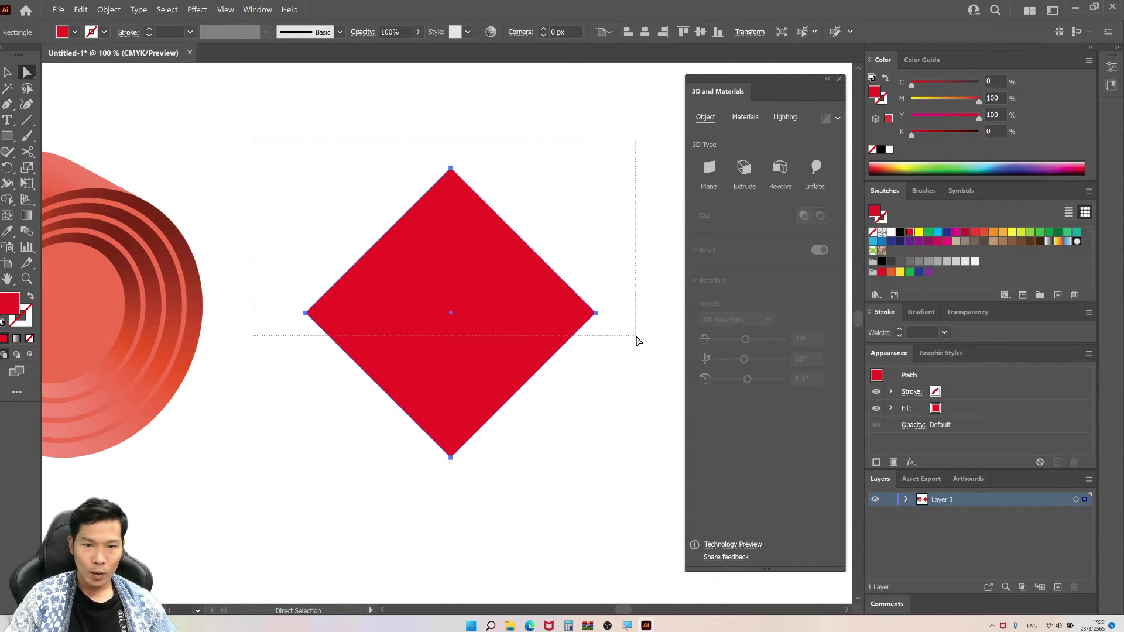
pyautogui.moveTo(593, 310); pyautogui.dragTo(449, 316)
pyautogui.click(597, 228)
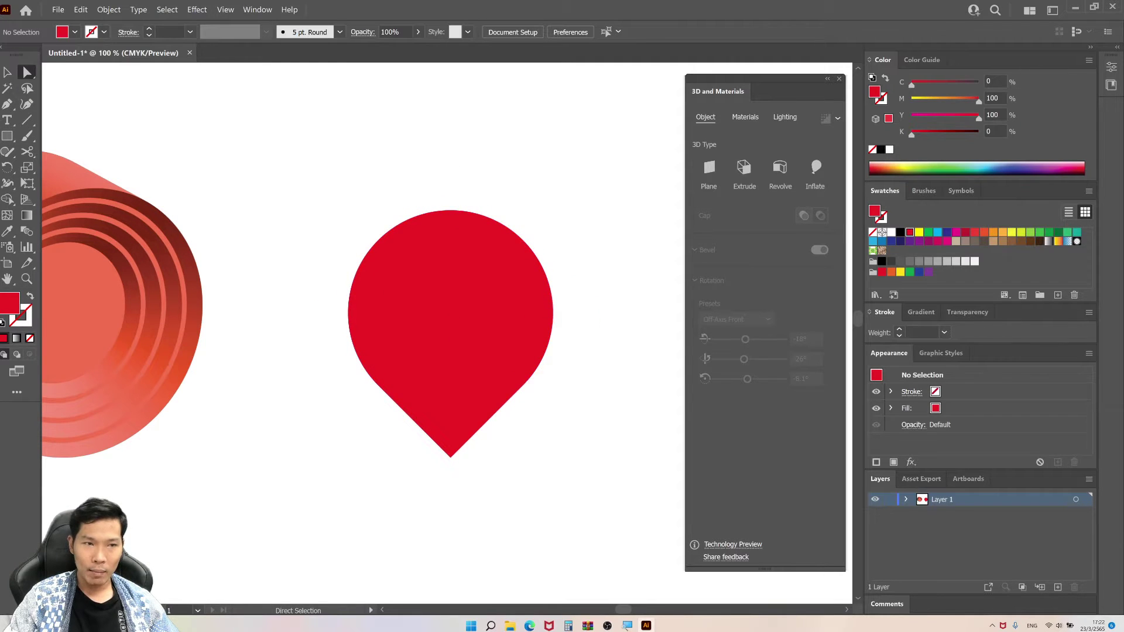
pyautogui.moveTo(7, 135); pyautogui.dragTo(76, 167)
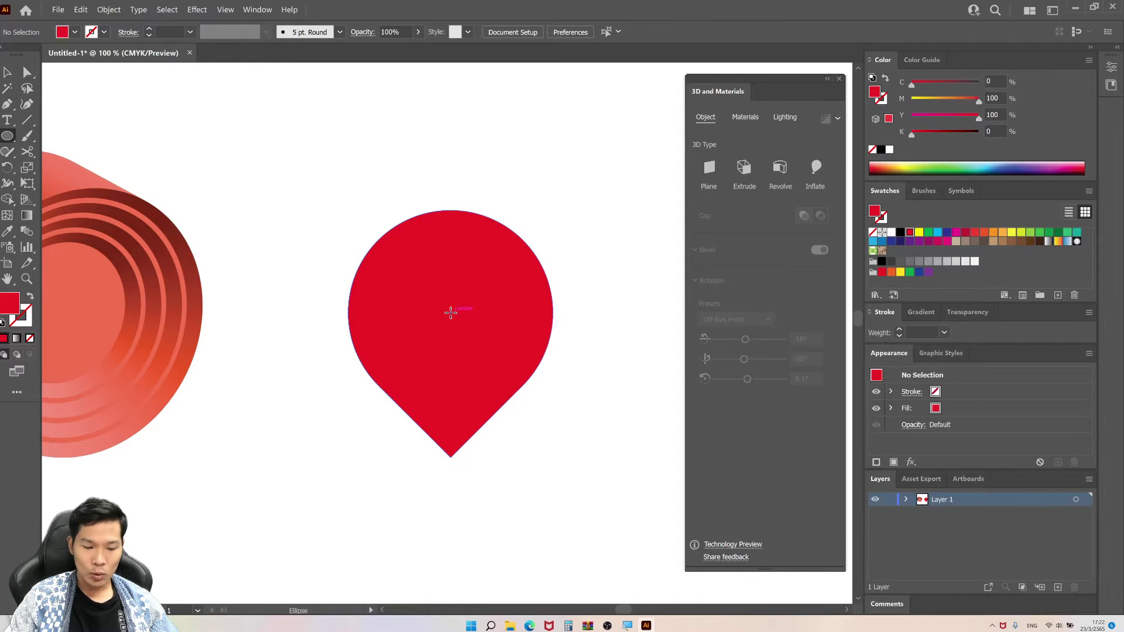
# Draw a white circle in the teardrop's round top, then select both shapes
pyautogui.moveTo(450, 312); pyautogui.dragTo(495, 344)
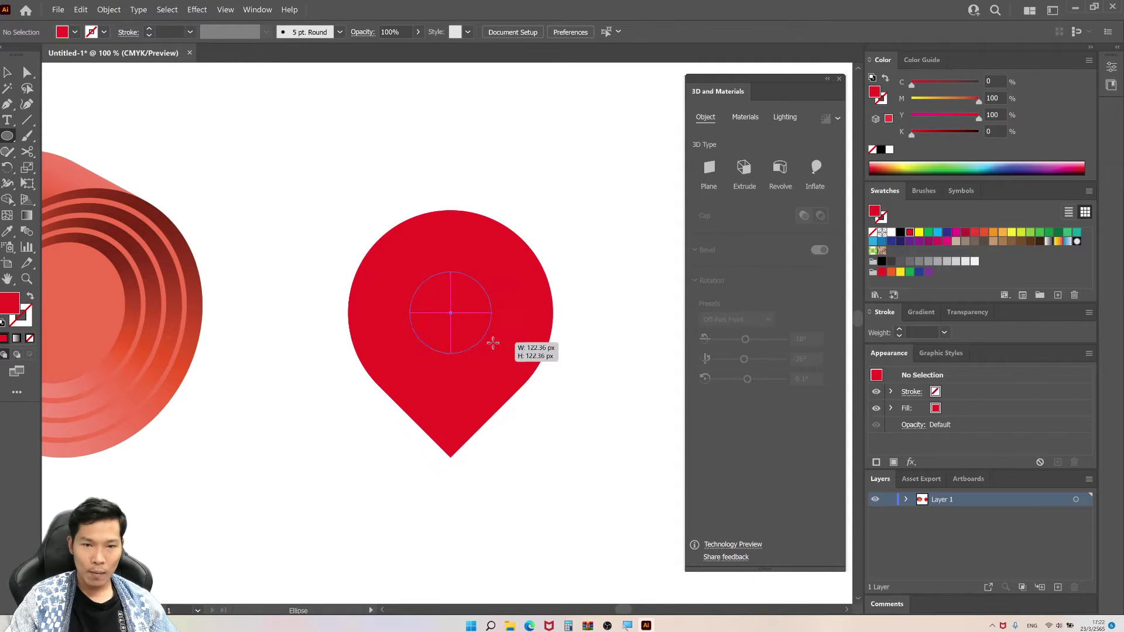
pyautogui.click(891, 232)
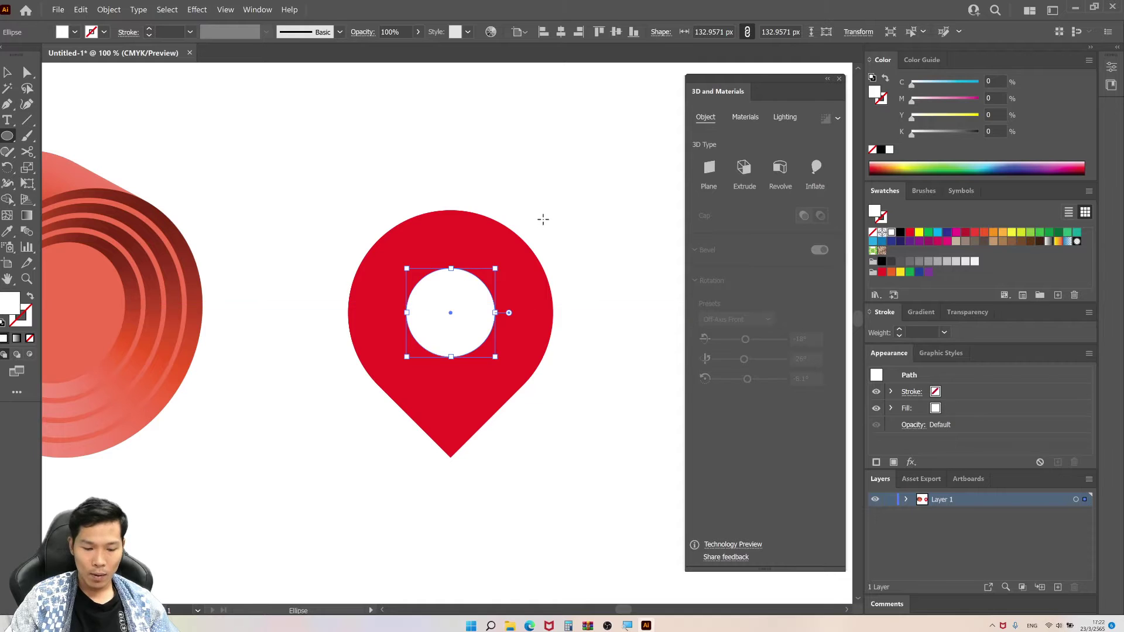
pyautogui.press('v')
pyautogui.click(556, 231)
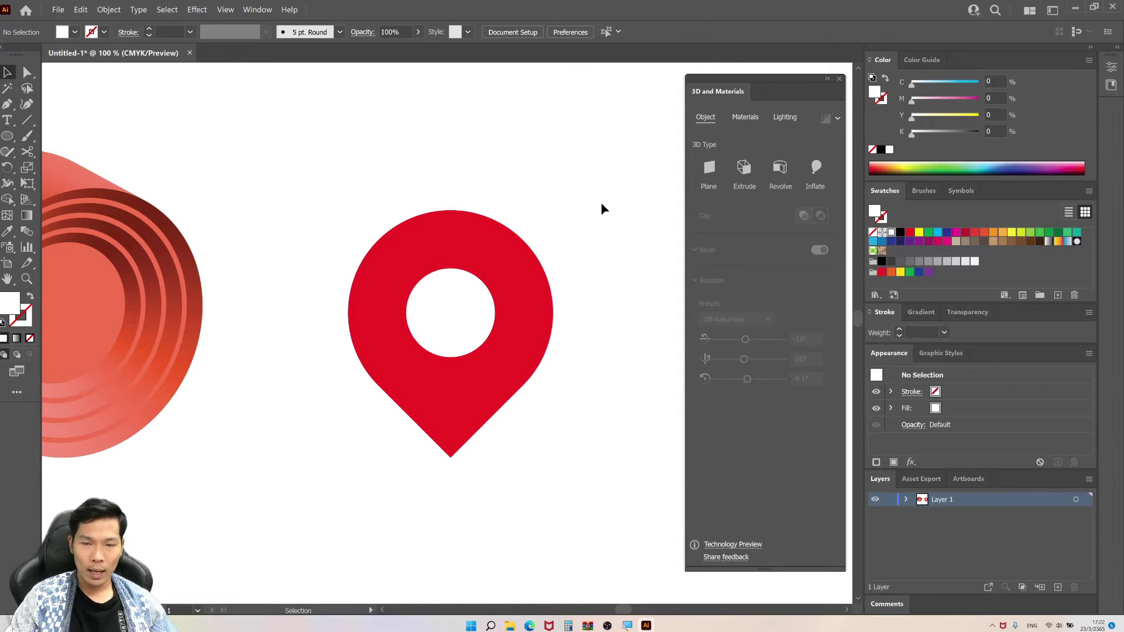
pyautogui.moveTo(601, 204); pyautogui.dragTo(476, 314)
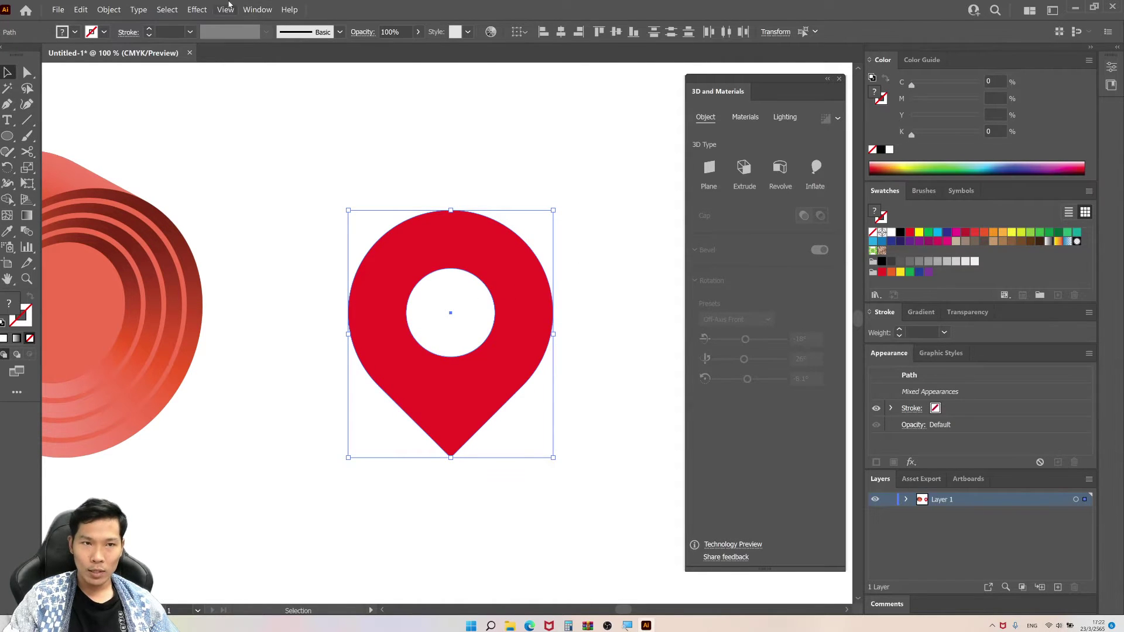
# Cut the circle out of the teardrop with Pathfinder Exclude and fill the pin red
pyautogui.click(258, 9)
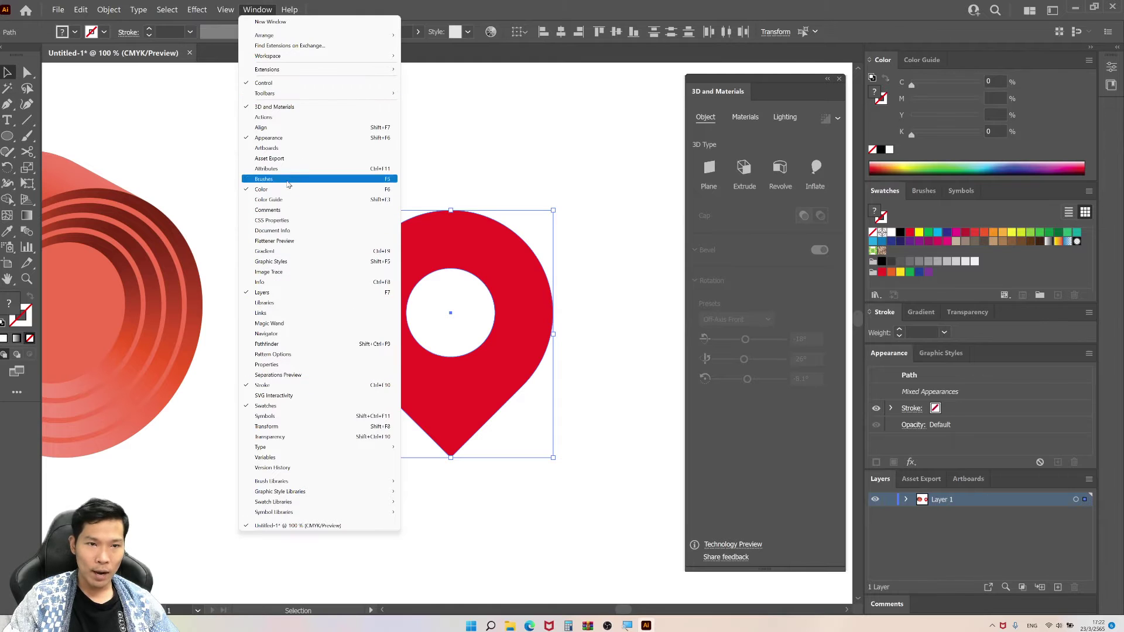
pyautogui.click(286, 345)
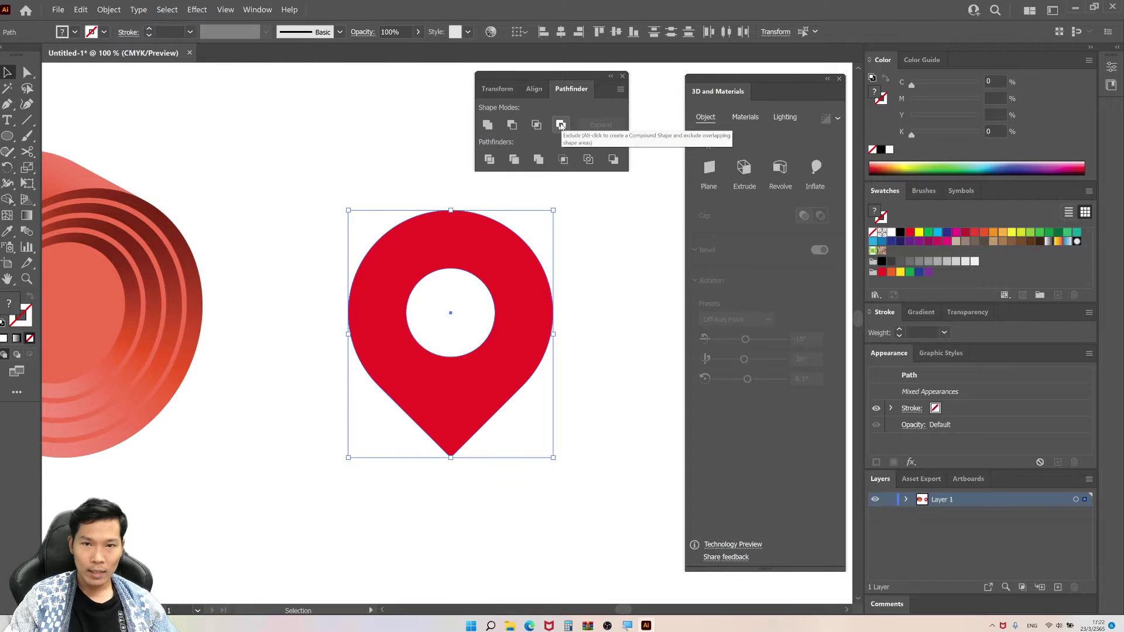
pyautogui.click(560, 125)
pyautogui.click(910, 233)
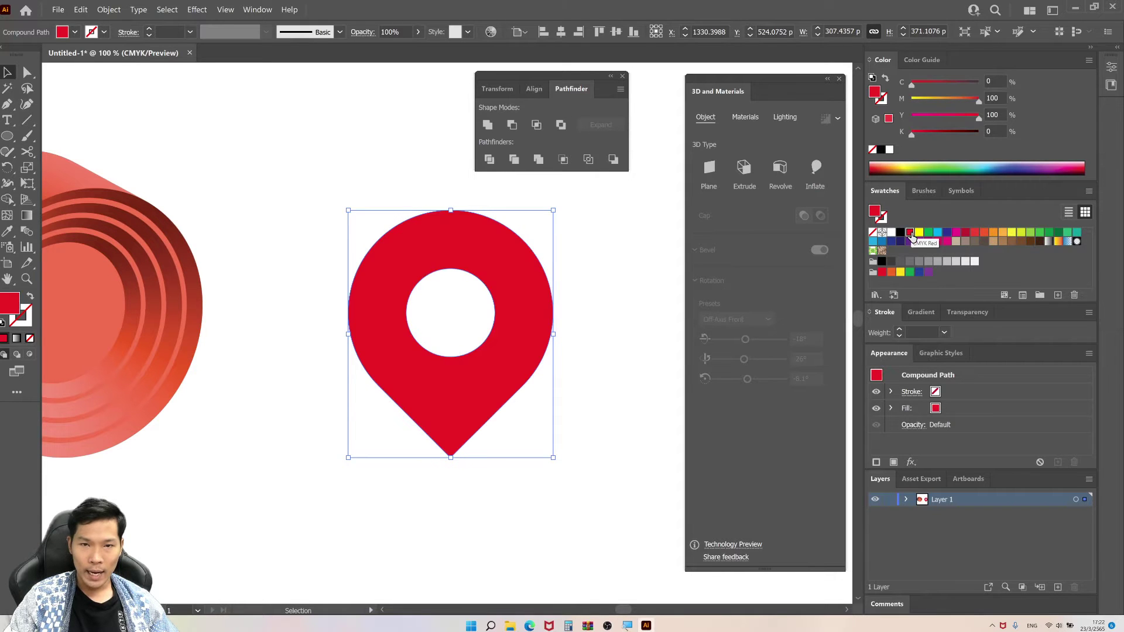
pyautogui.click(623, 77)
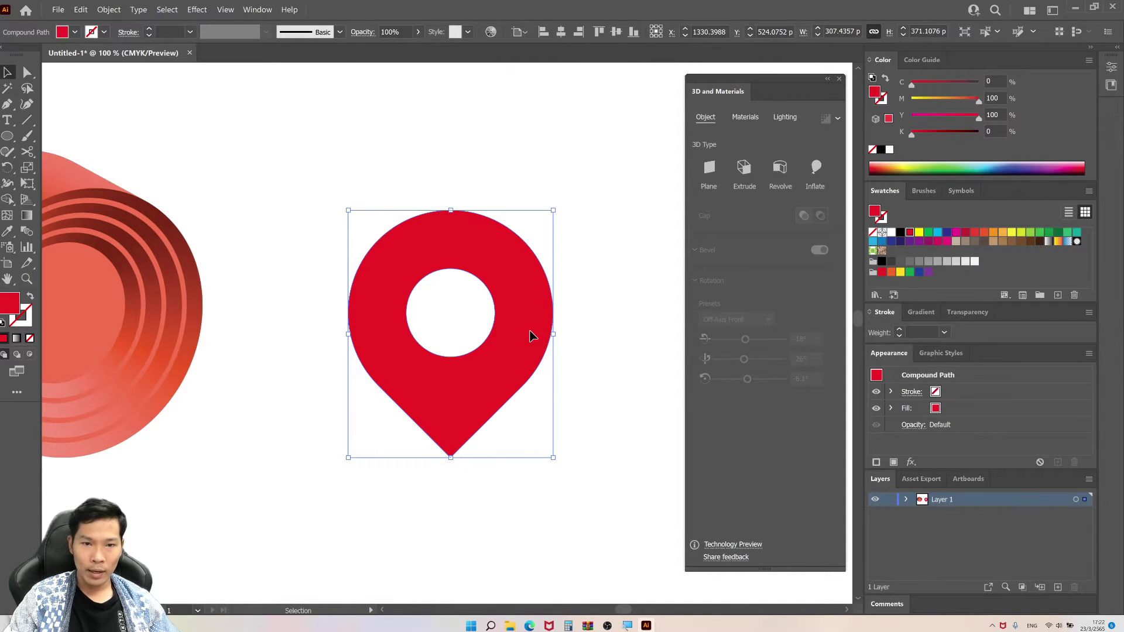
pyautogui.moveTo(530, 336); pyautogui.dragTo(555, 321)
pyautogui.click(479, 297)
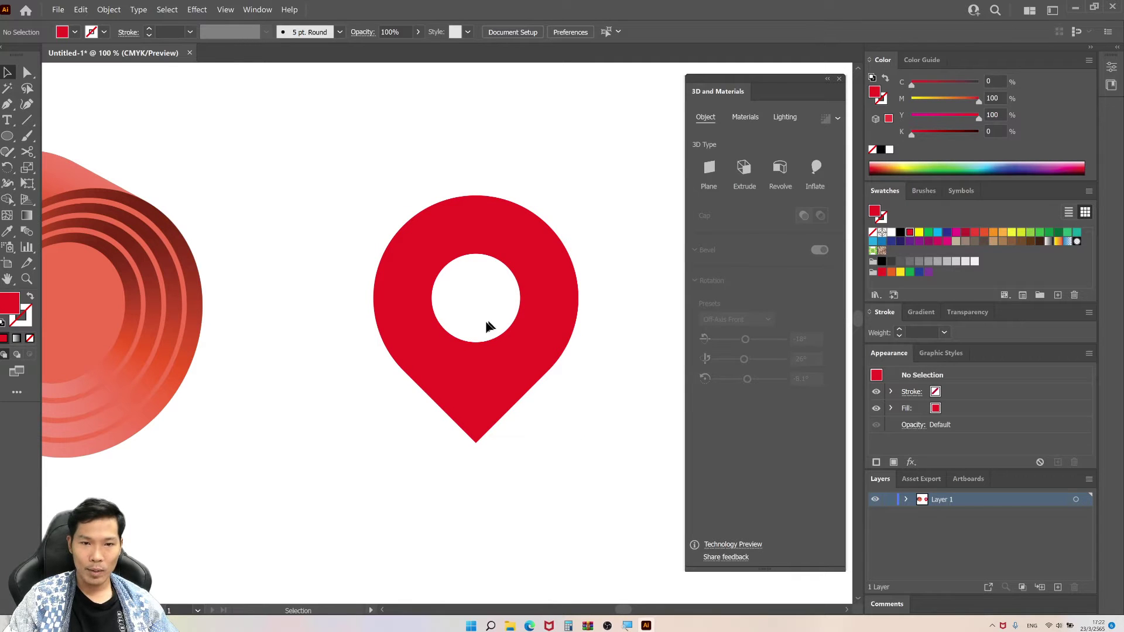
# Extrude the red pin into a 3D solid 115 px deep
pyautogui.click(544, 266)
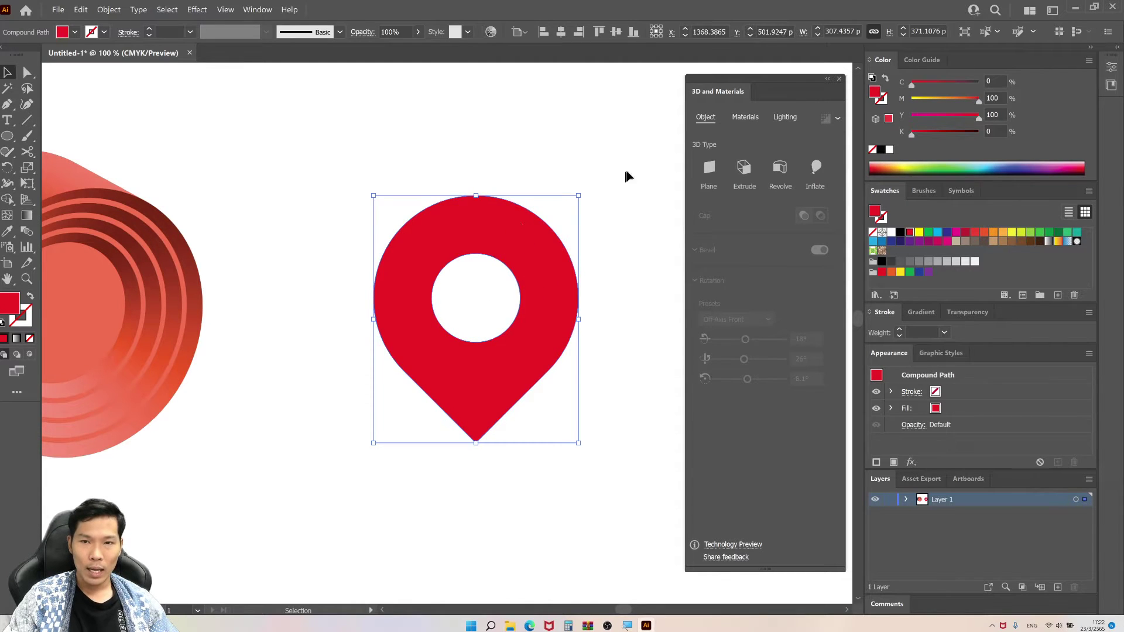
pyautogui.click(744, 168)
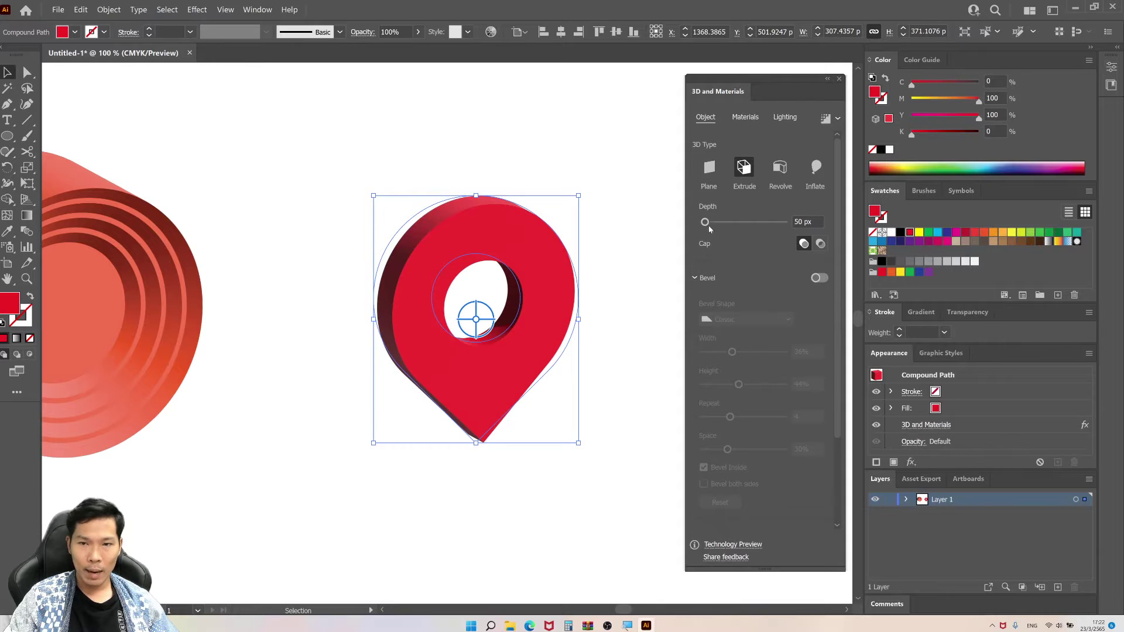
pyautogui.moveTo(705, 223); pyautogui.dragTo(707, 222)
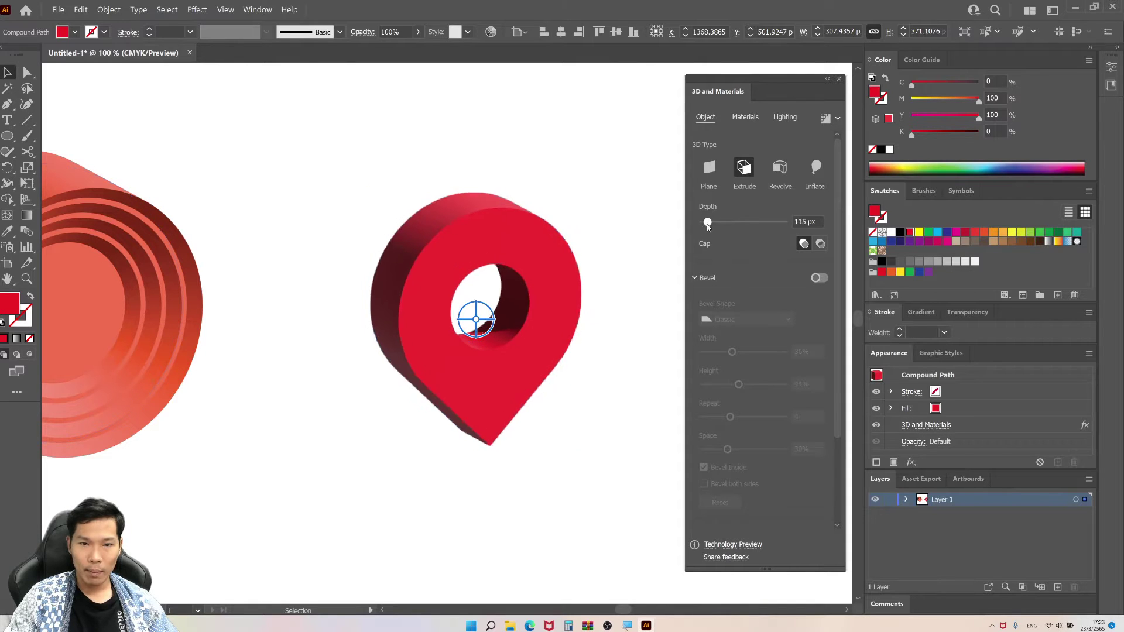
pyautogui.click(605, 363)
pyautogui.scroll(2, 572, 371)
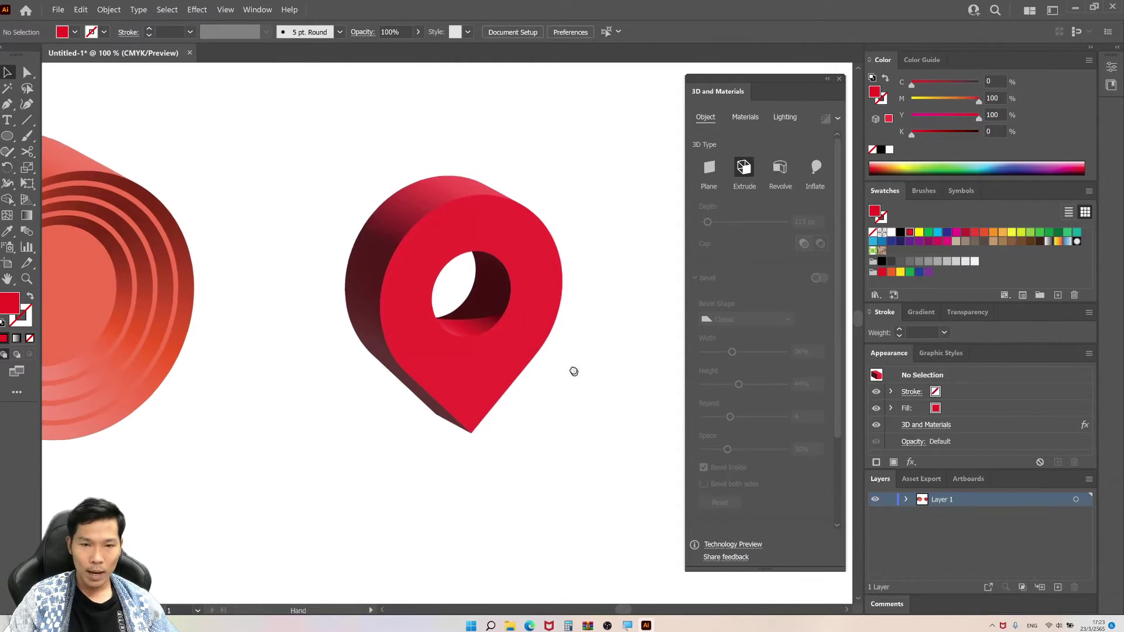
pyautogui.scroll(-2, 638, 320)
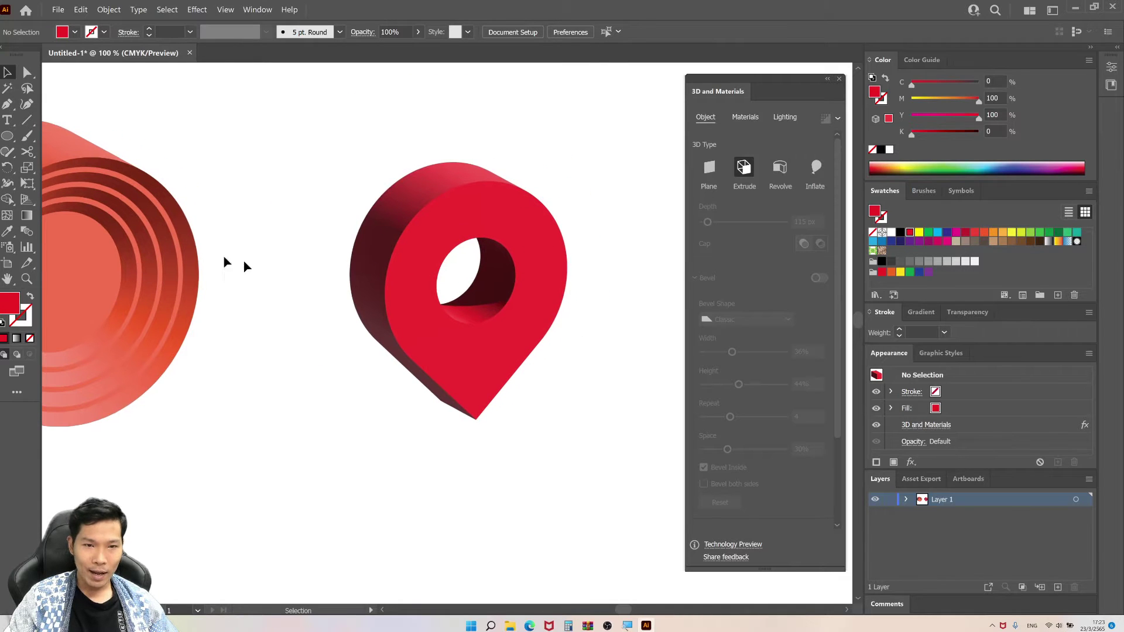
# Render the 3D pin with ray tracing and inspect the result
pyautogui.click(539, 250)
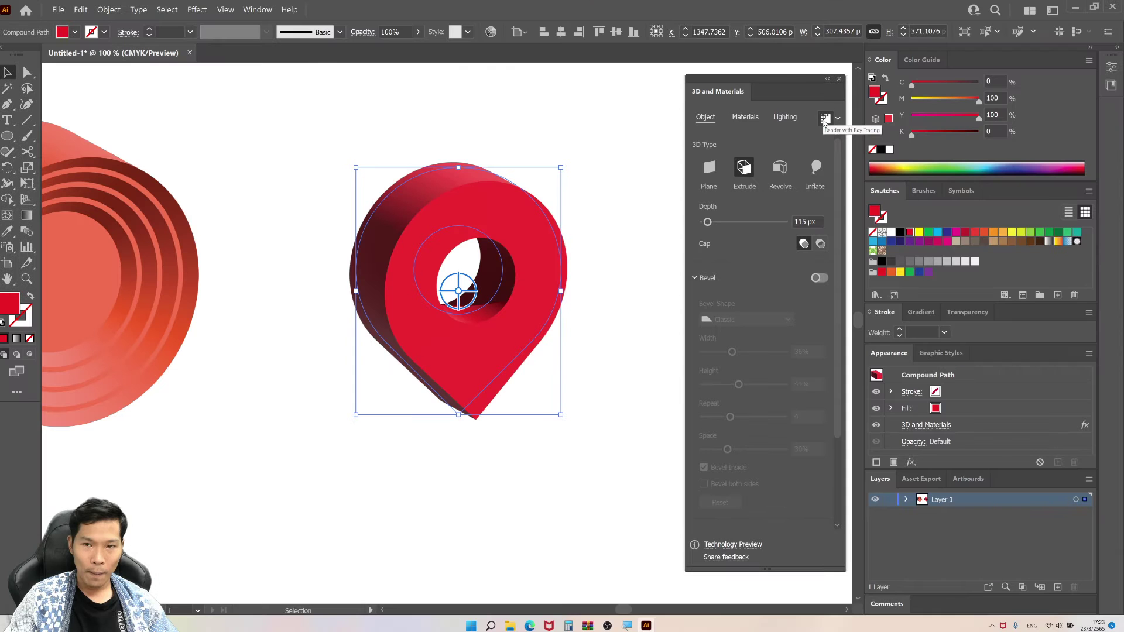
pyautogui.click(831, 206)
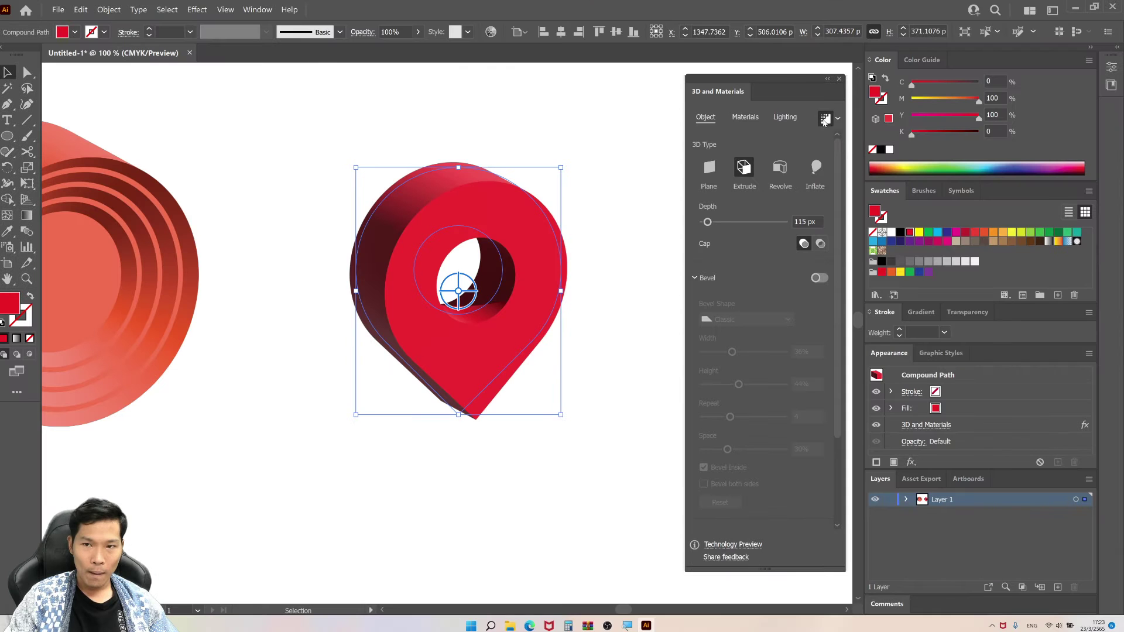
pyautogui.scroll(1, 472, 273)
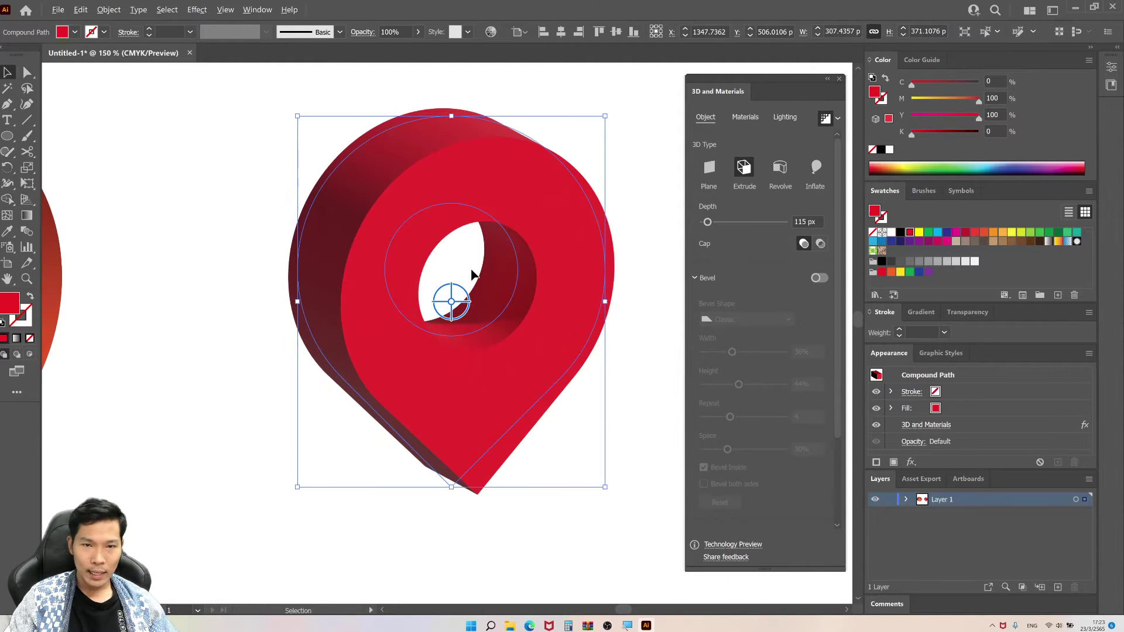
pyautogui.click(644, 331)
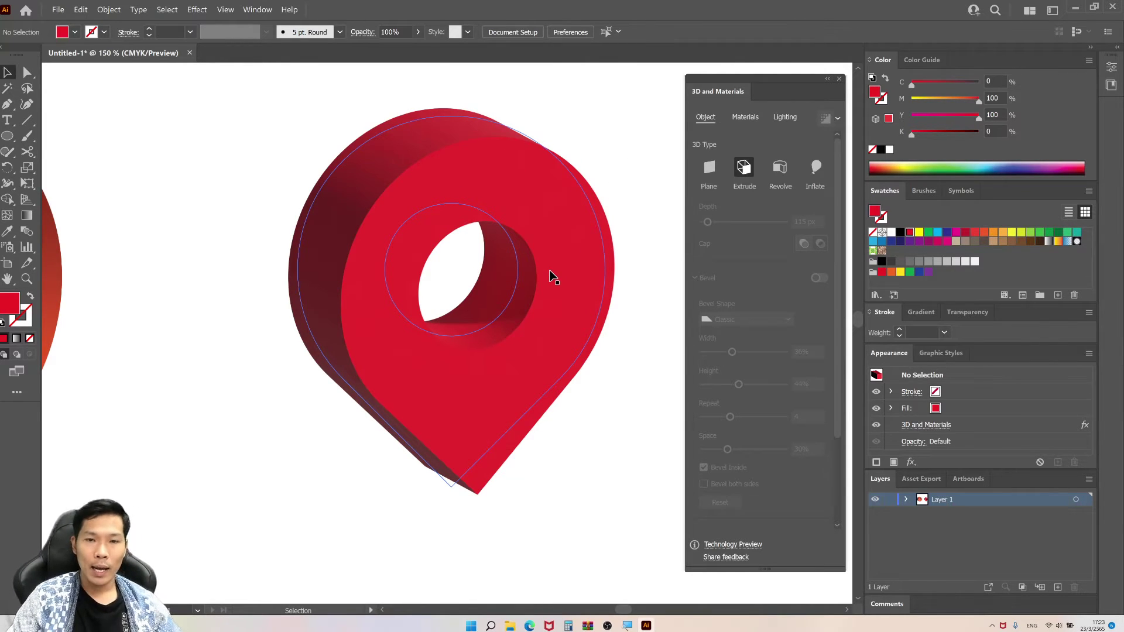
pyautogui.click(550, 275)
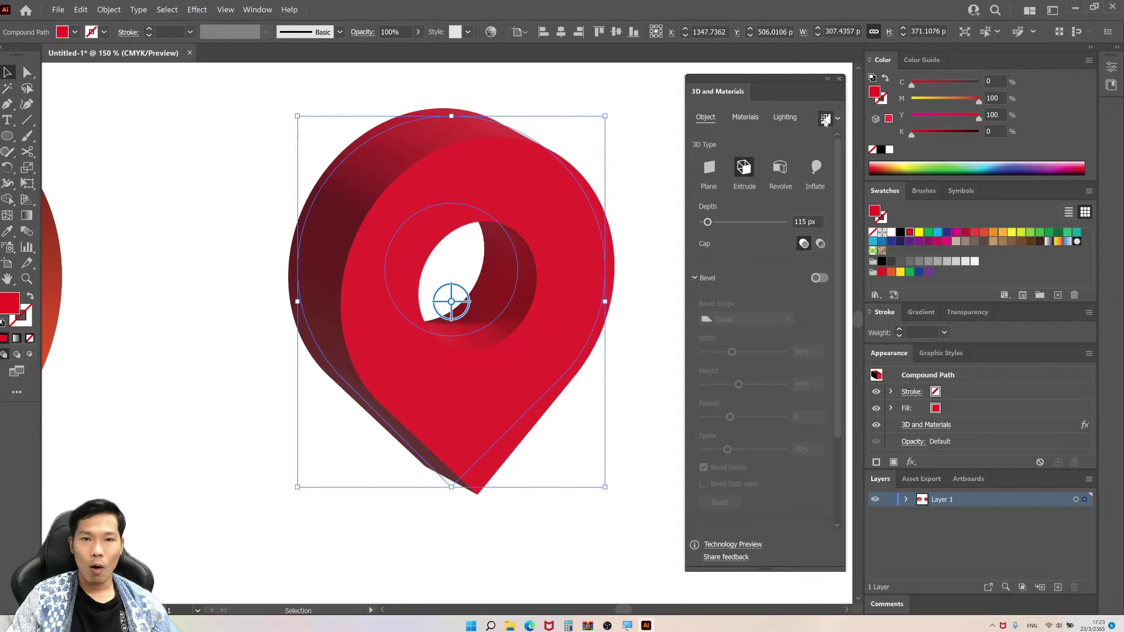
# Draw a circle near the pin and fill it with a black-to-transparent gradient
pyautogui.hotkey('ctrl', 'shift', 'a')
pyautogui.hotkey('ctrl', '1')
pyautogui.click(8, 136)
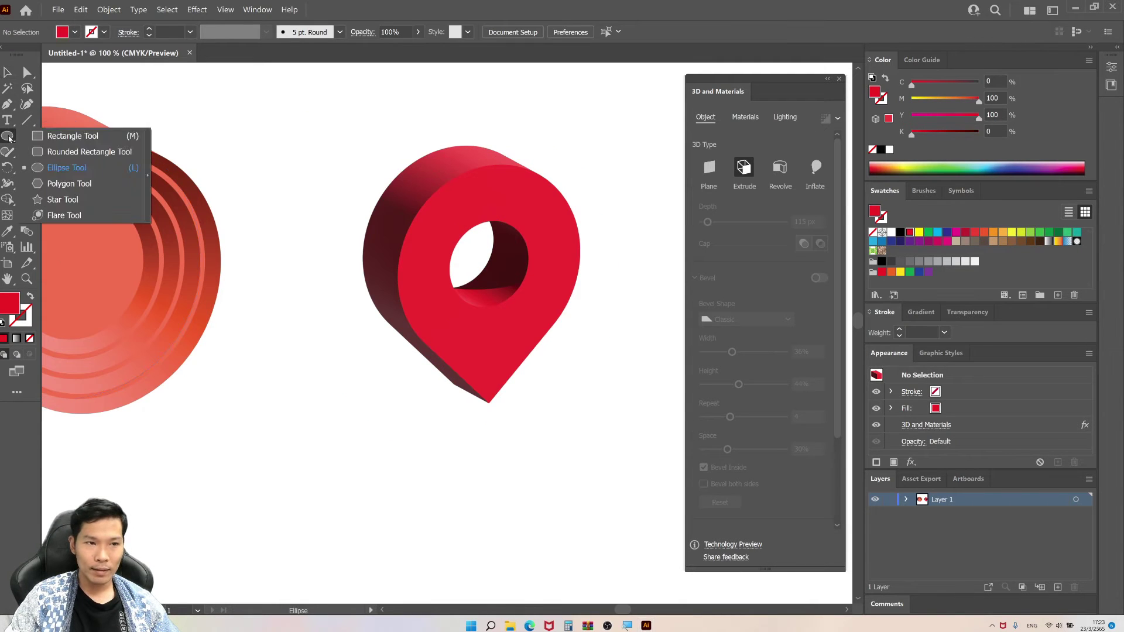
pyautogui.moveTo(606, 398); pyautogui.dragTo(657, 448)
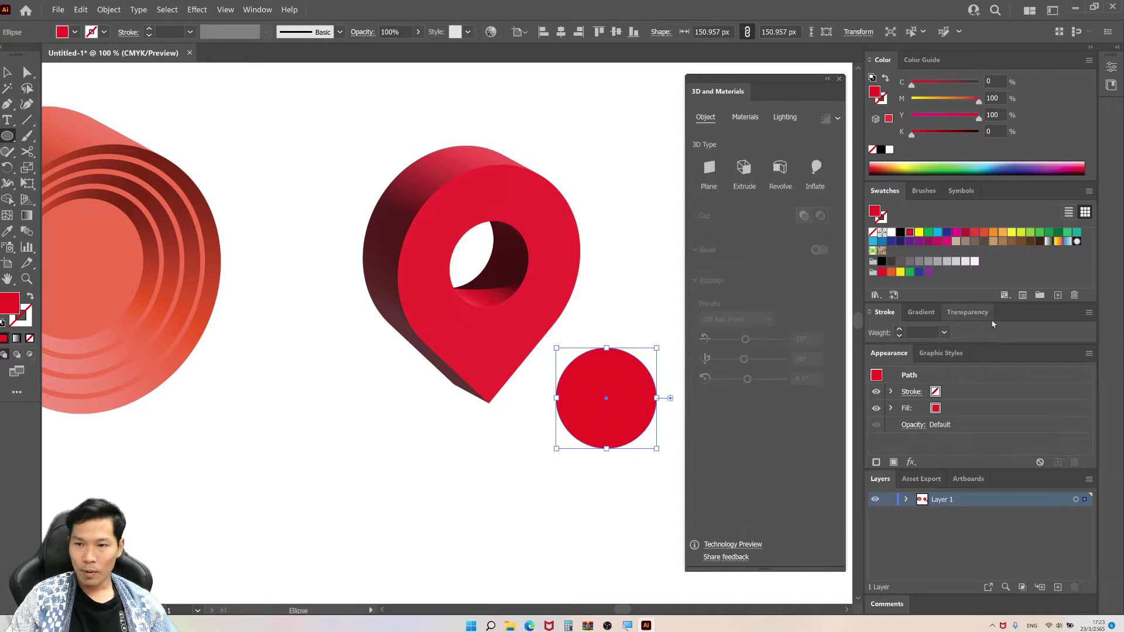
pyautogui.click(1048, 242)
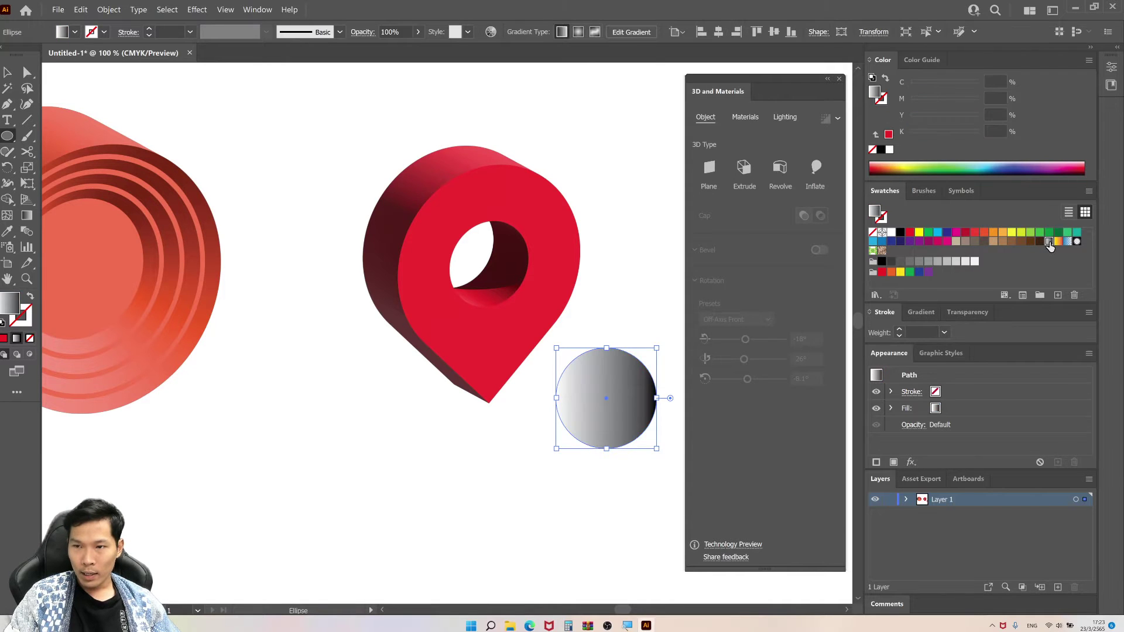
pyautogui.click(921, 312)
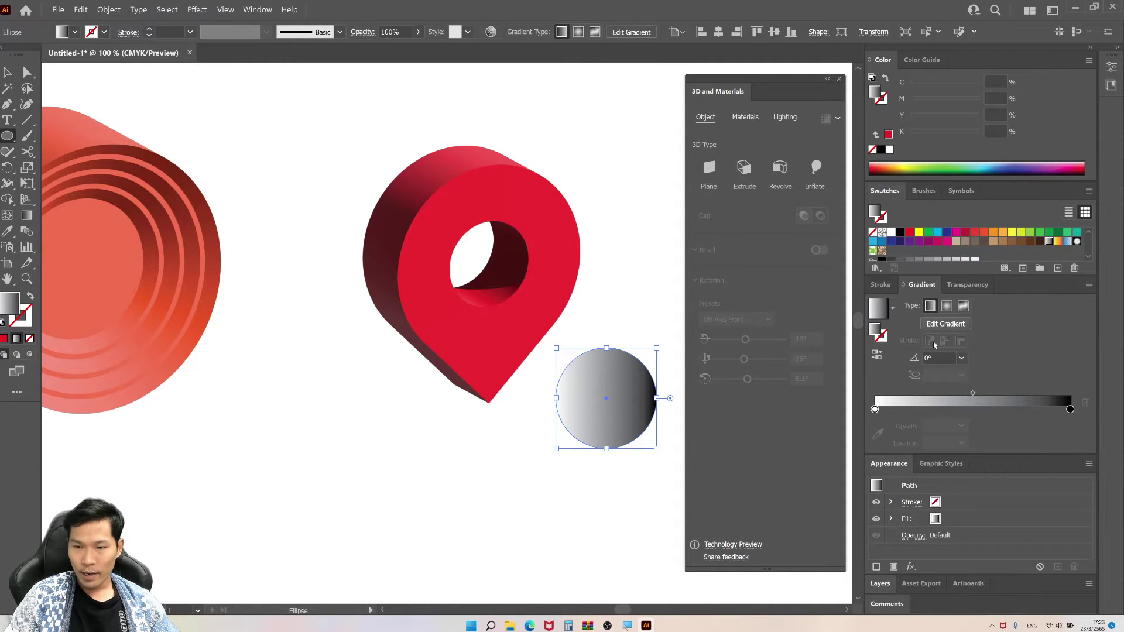
pyautogui.moveTo(902, 236); pyautogui.dragTo(875, 409)
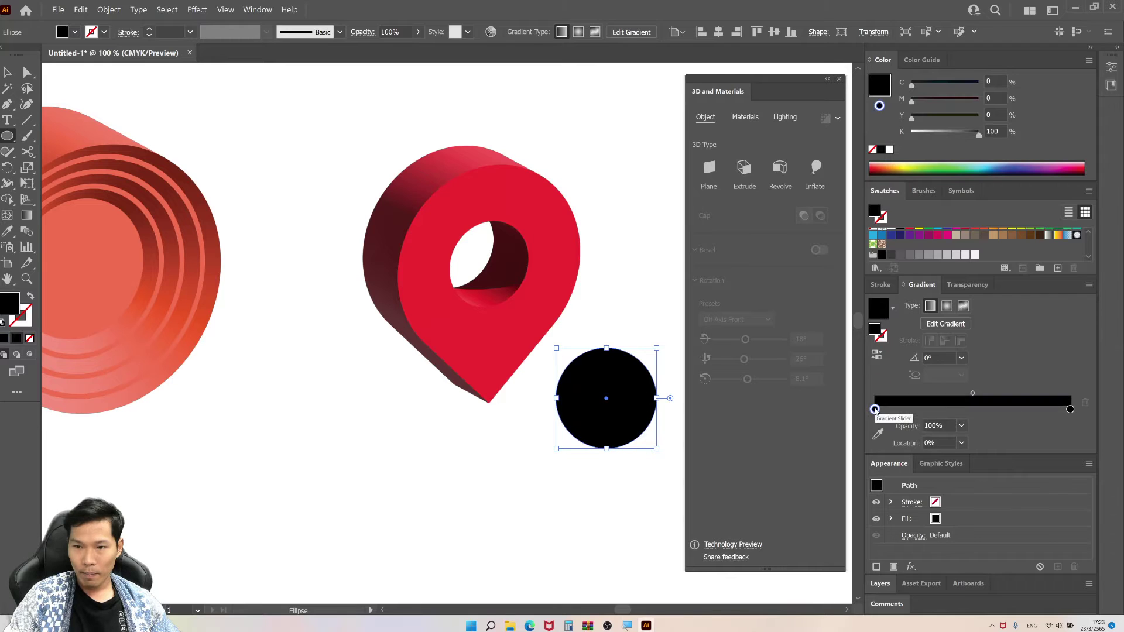
pyautogui.click(1070, 410)
pyautogui.click(961, 426)
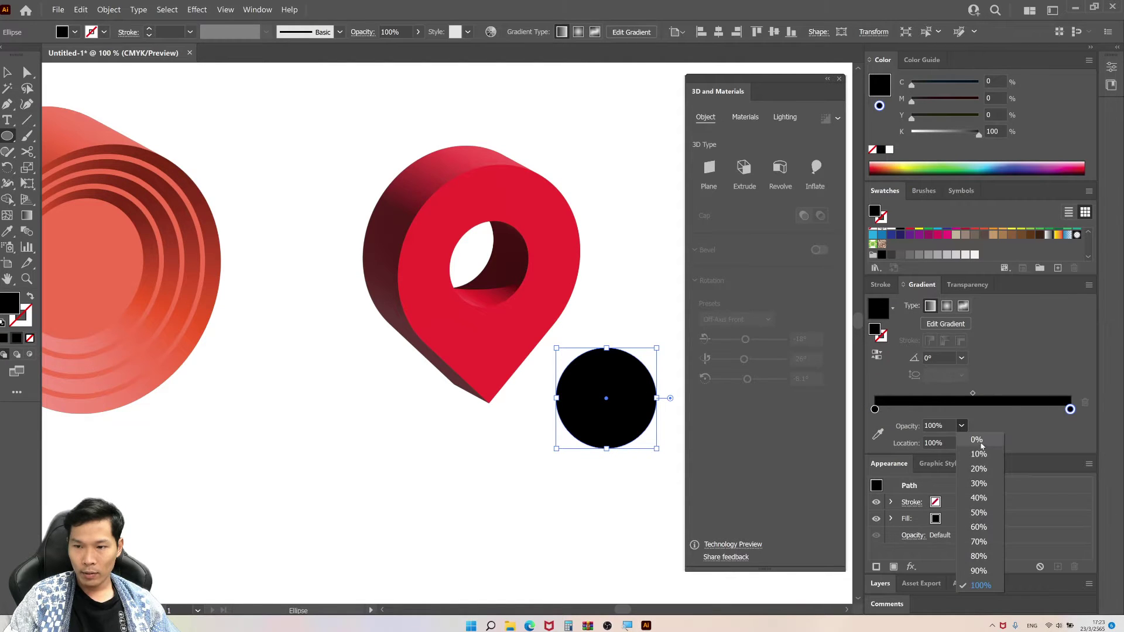
pyautogui.click(975, 445)
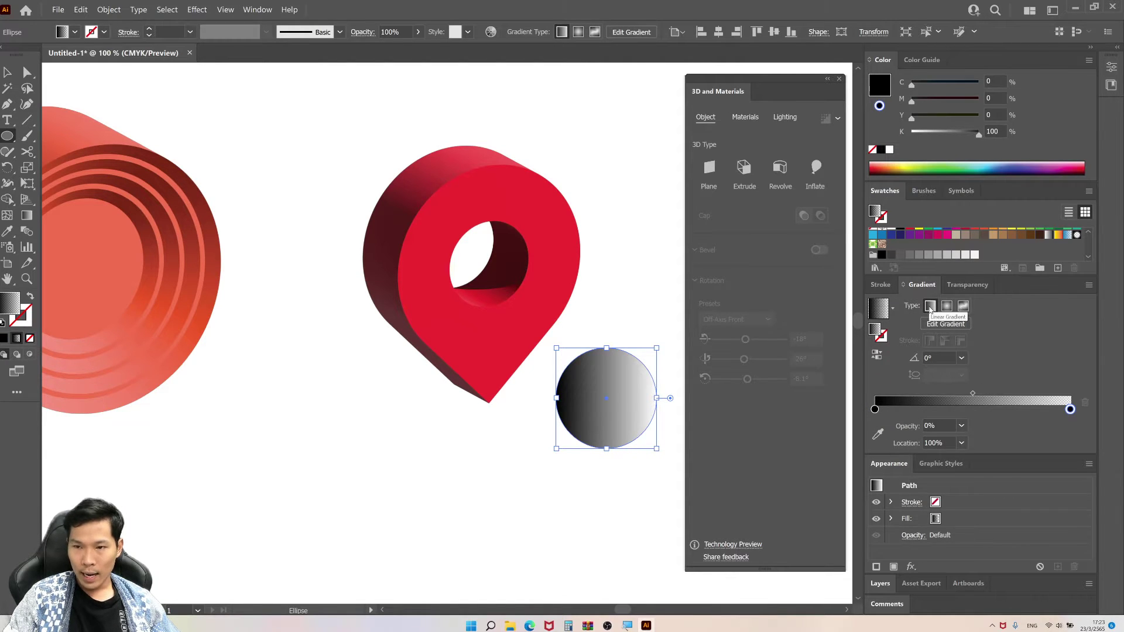
# Make the gradient radial, flatten the circle into a thin ellipse, and shift its midpoint left
pyautogui.click(947, 306)
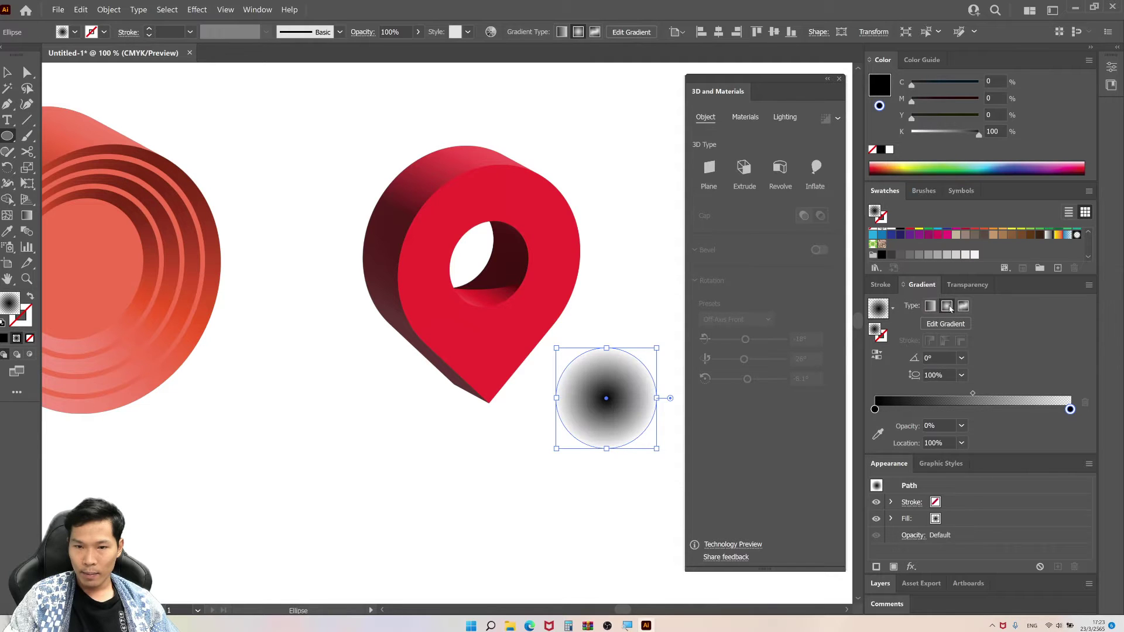
pyautogui.press('v')
pyautogui.moveTo(607, 349)
pyautogui.mouseDown()
pyautogui.moveTo(607, 390)
pyautogui.moveTo(498, 438)
pyautogui.moveTo(586, 456)
pyautogui.mouseUp()
pyautogui.moveTo(973, 397); pyautogui.dragTo(949, 396)
pyautogui.click(531, 504)
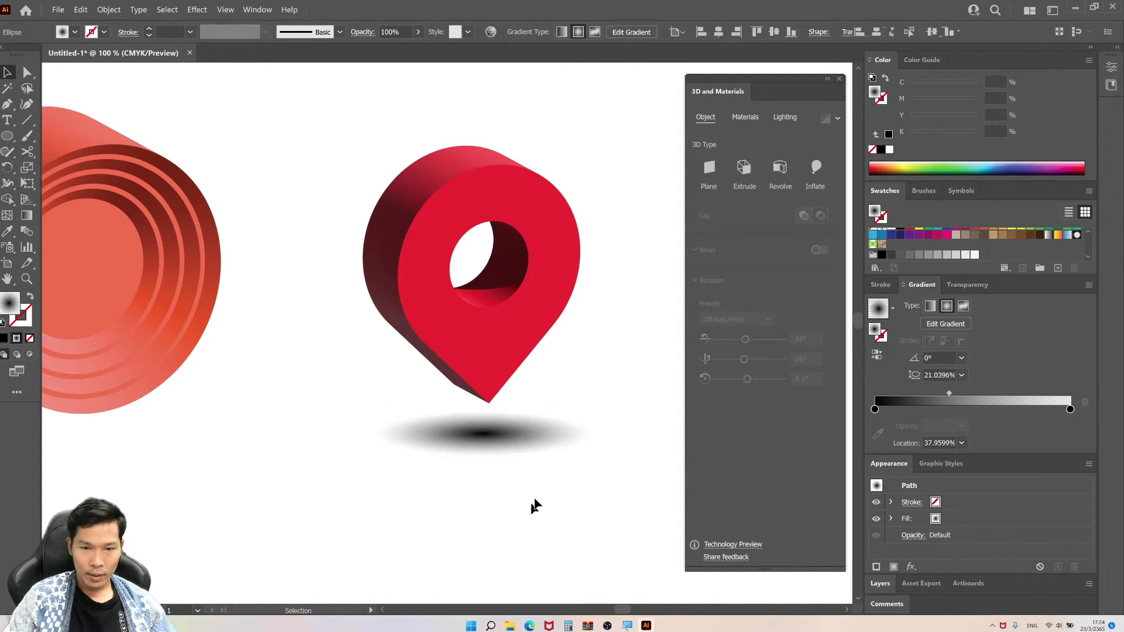
pyautogui.scroll(-1, 531, 504)
pyautogui.scroll(1, 614, 392)
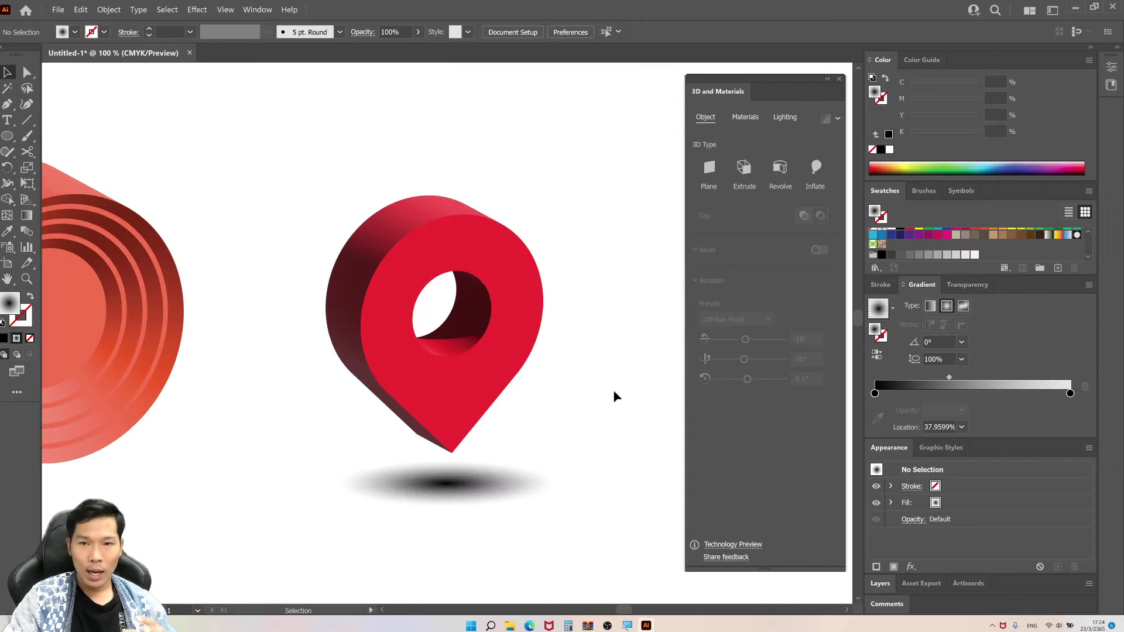
# Apply the Painted Wood Parquet Cube material to the red 3D pin
pyautogui.click(450, 396)
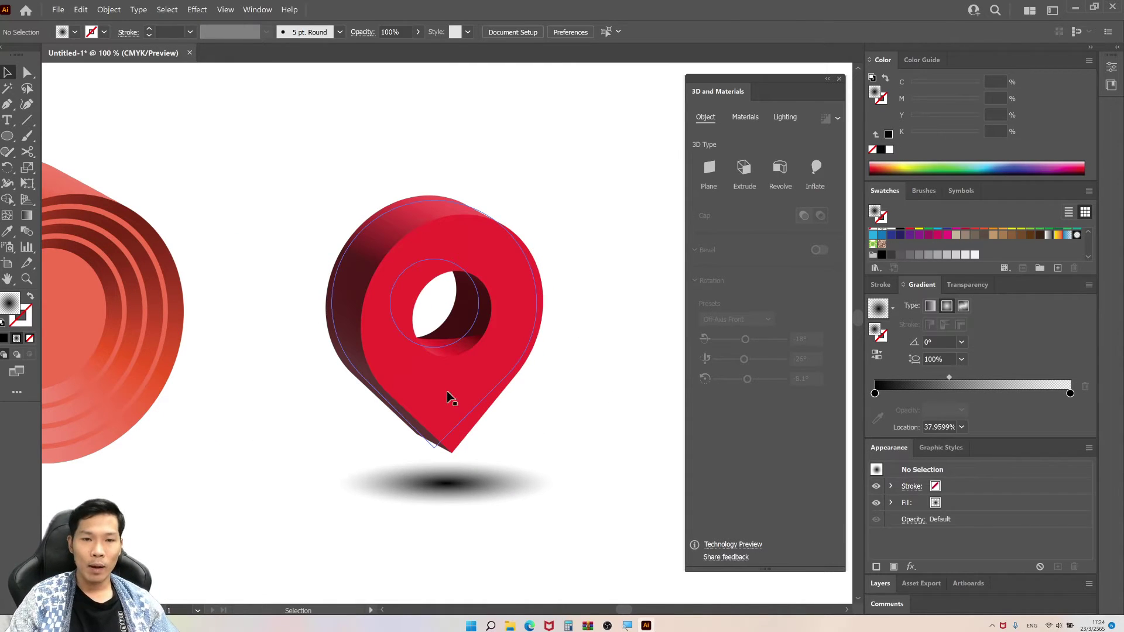
pyautogui.click(746, 117)
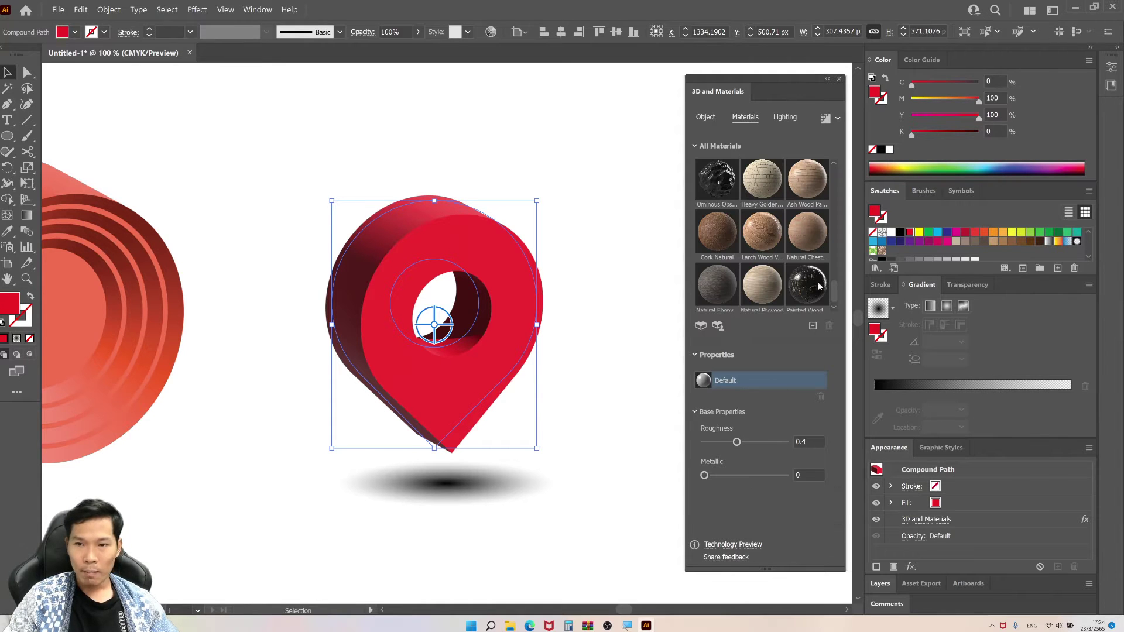
pyautogui.scroll(-5, 834, 270)
pyautogui.moveTo(835, 270); pyautogui.dragTo(833, 250)
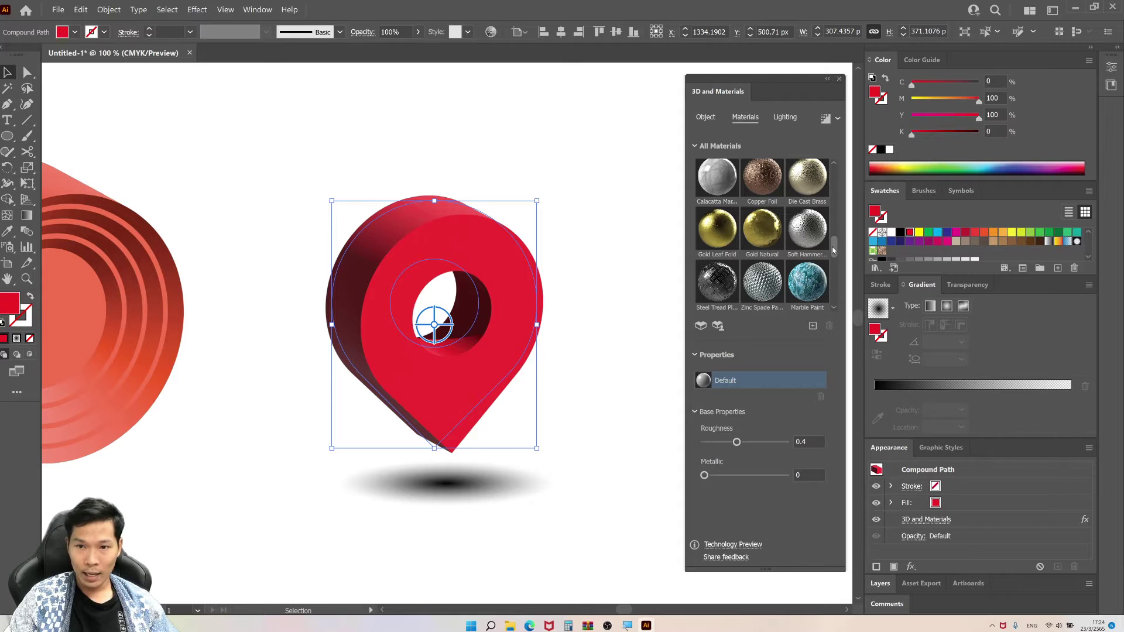
pyautogui.moveTo(834, 250)
pyautogui.mouseDown()
pyautogui.moveTo(843, 203)
pyautogui.moveTo(841, 301)
pyautogui.mouseUp()
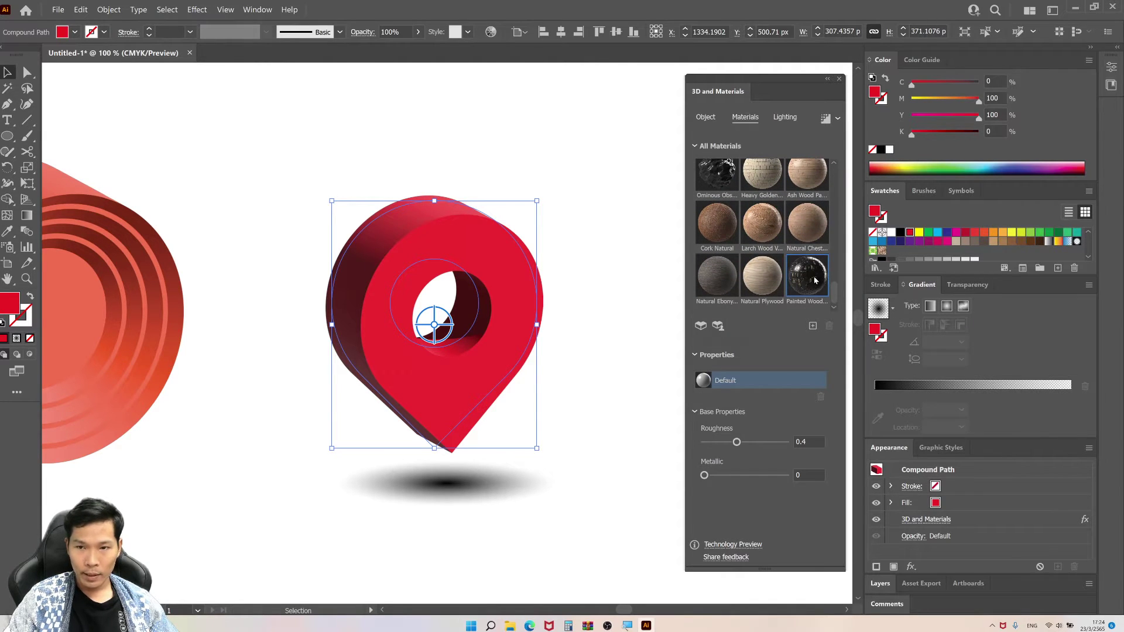
pyautogui.click(607, 370)
pyautogui.hotkey('ctrl', '=')
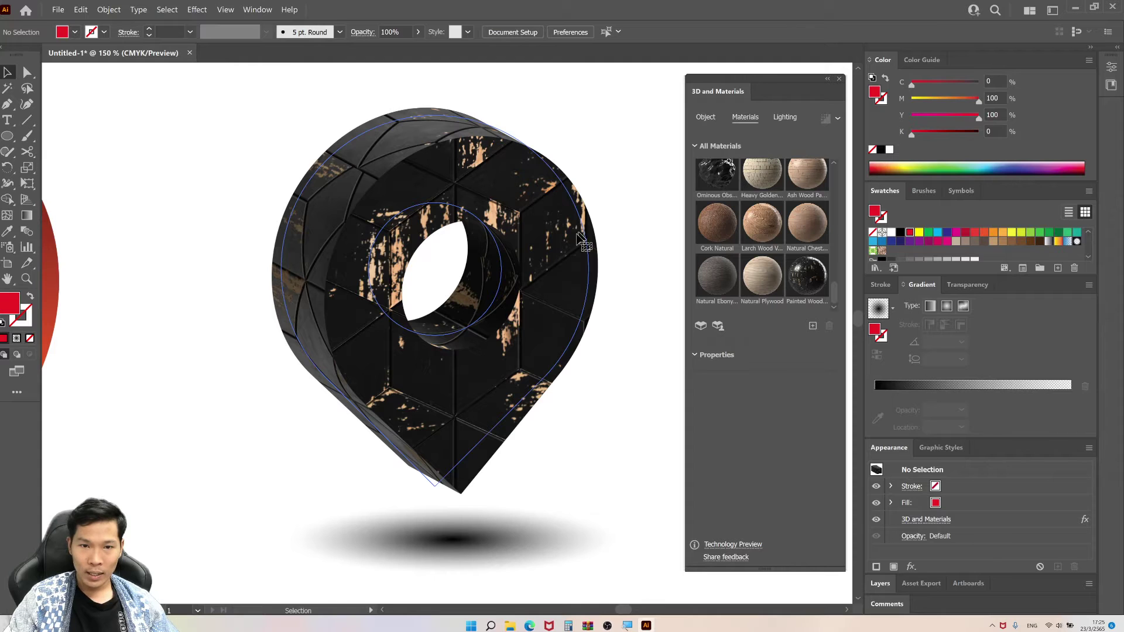
pyautogui.click(503, 415)
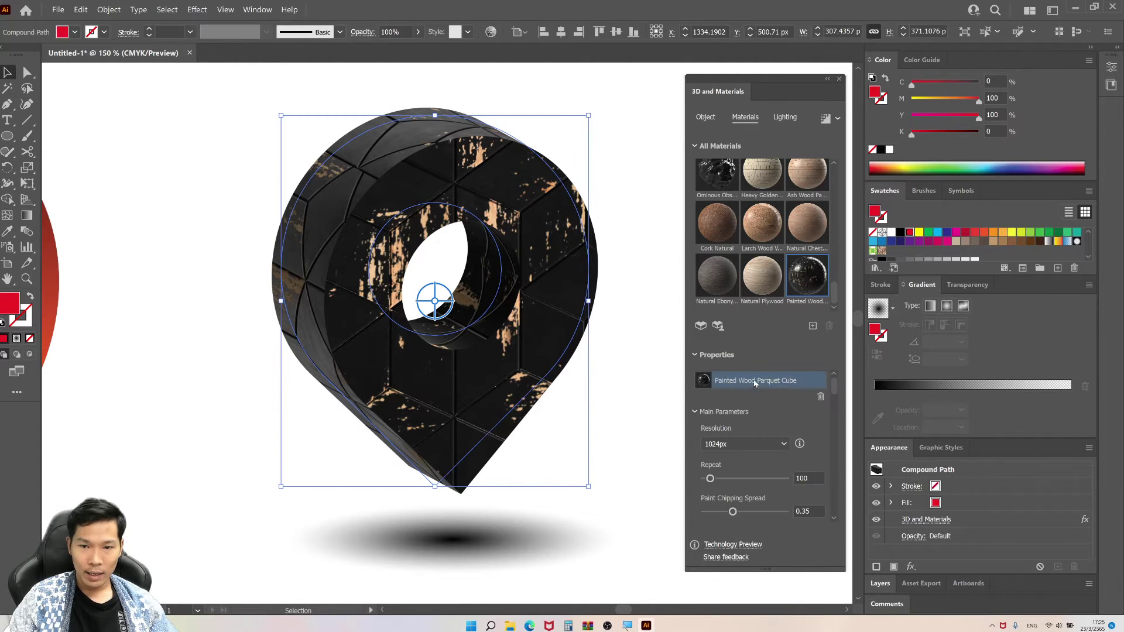
pyautogui.click(534, 330)
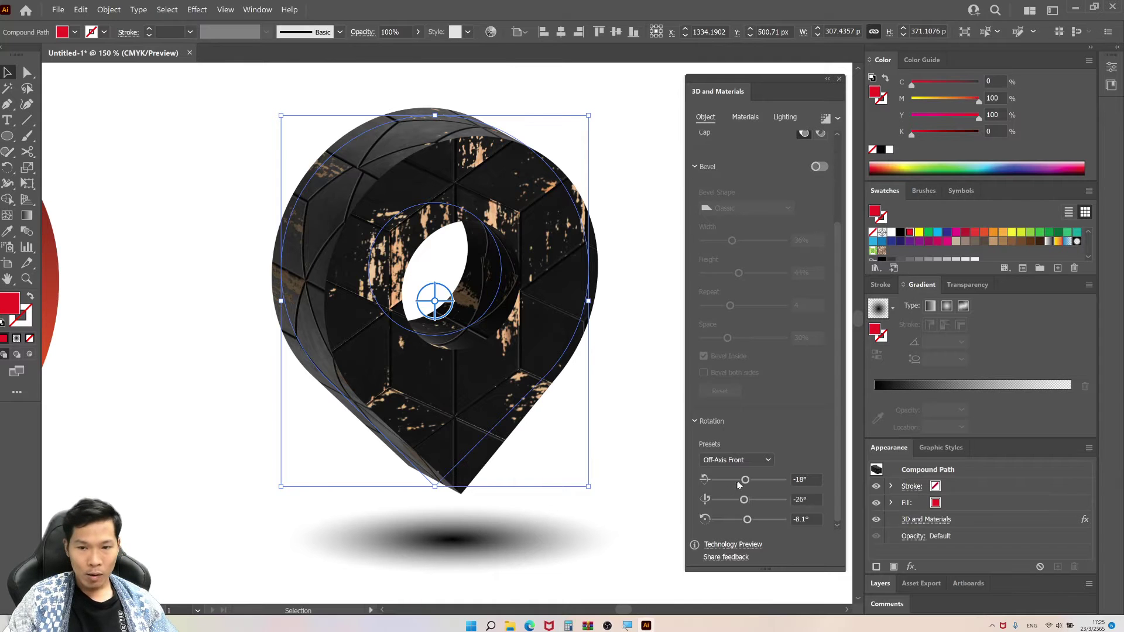
# Turn the pin with the Rotation sliders to a custom, more front-facing angle
pyautogui.moveTo(743, 499)
pyautogui.mouseDown()
pyautogui.moveTo(758, 501)
pyautogui.moveTo(732, 500)
pyautogui.moveTo(756, 500)
pyautogui.moveTo(752, 479)
pyautogui.mouseUp()
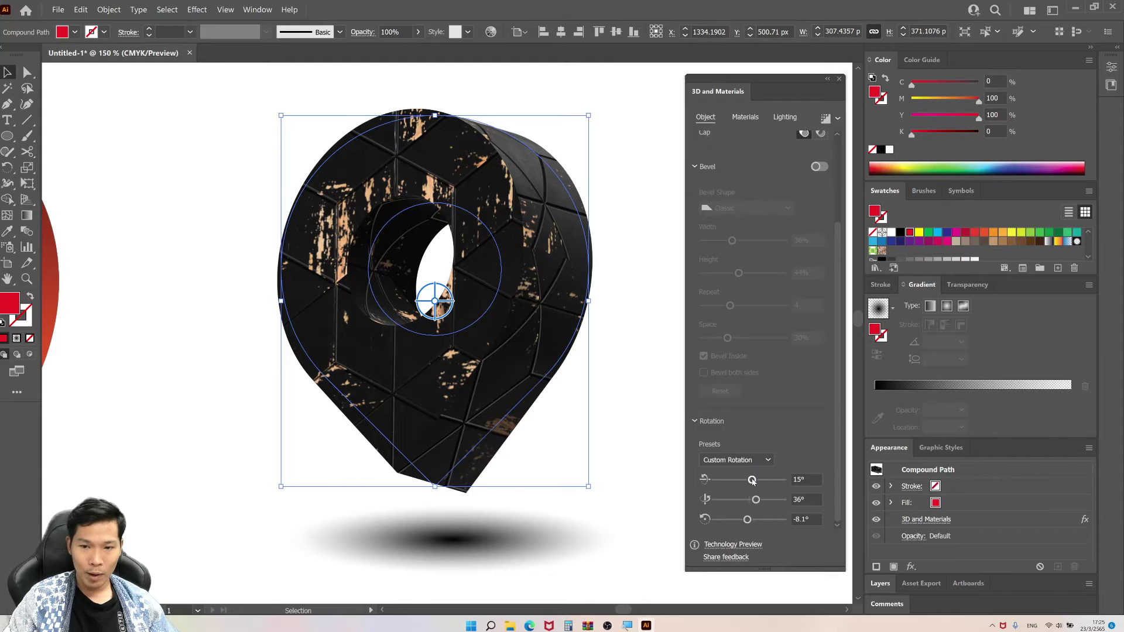
pyautogui.moveTo(753, 481); pyautogui.dragTo(750, 480)
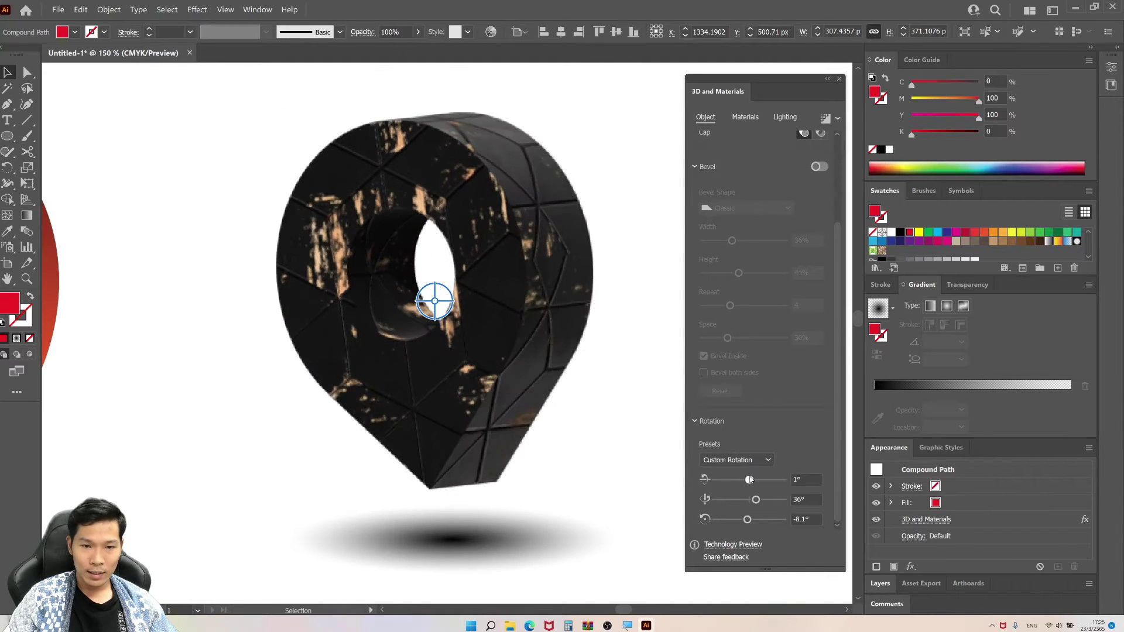
pyautogui.click(639, 432)
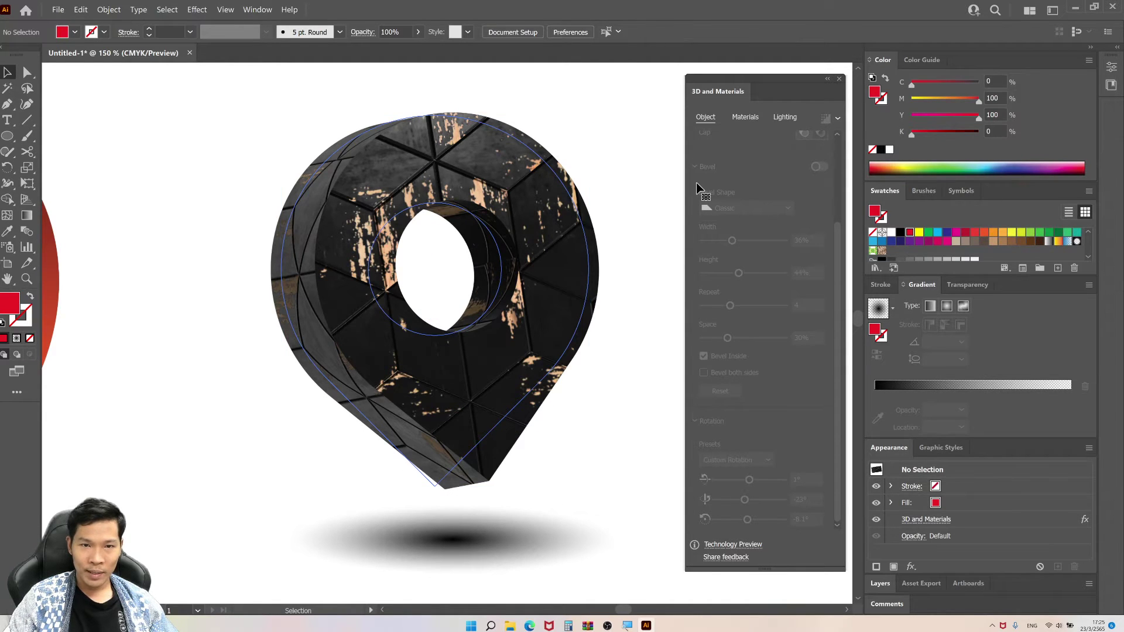
pyautogui.hotkey('ctrl', 'z')
# Render the pin with ray tracing and frame the pin and cylinder in view
pyautogui.click(825, 118)
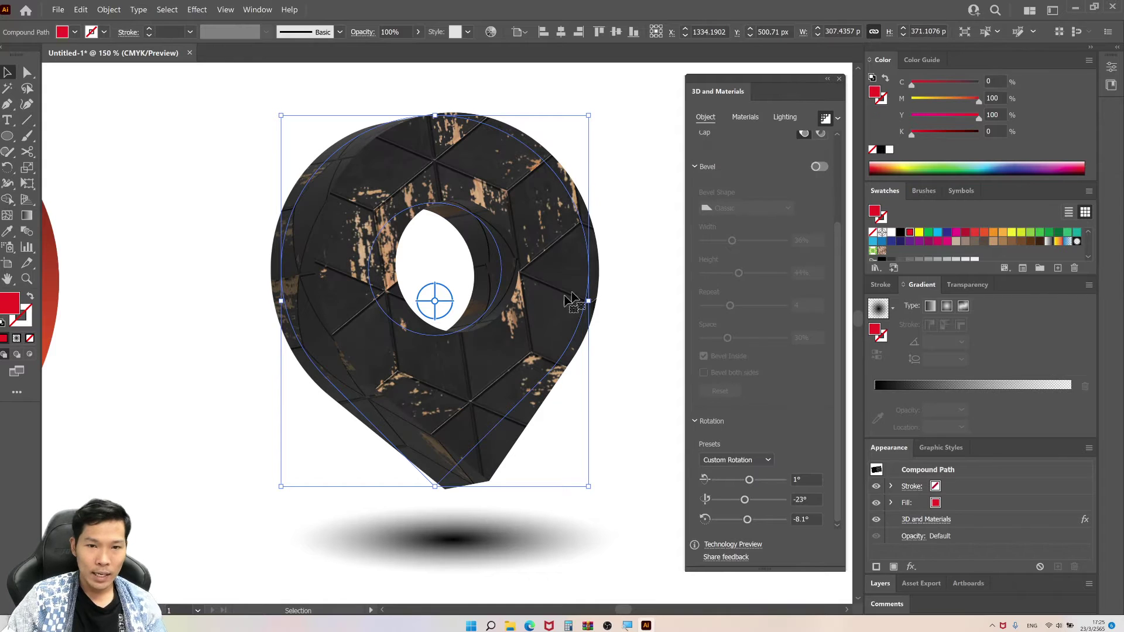
pyautogui.hotkey('ctrl', '-')
pyautogui.hotkey('ctrl', '-')
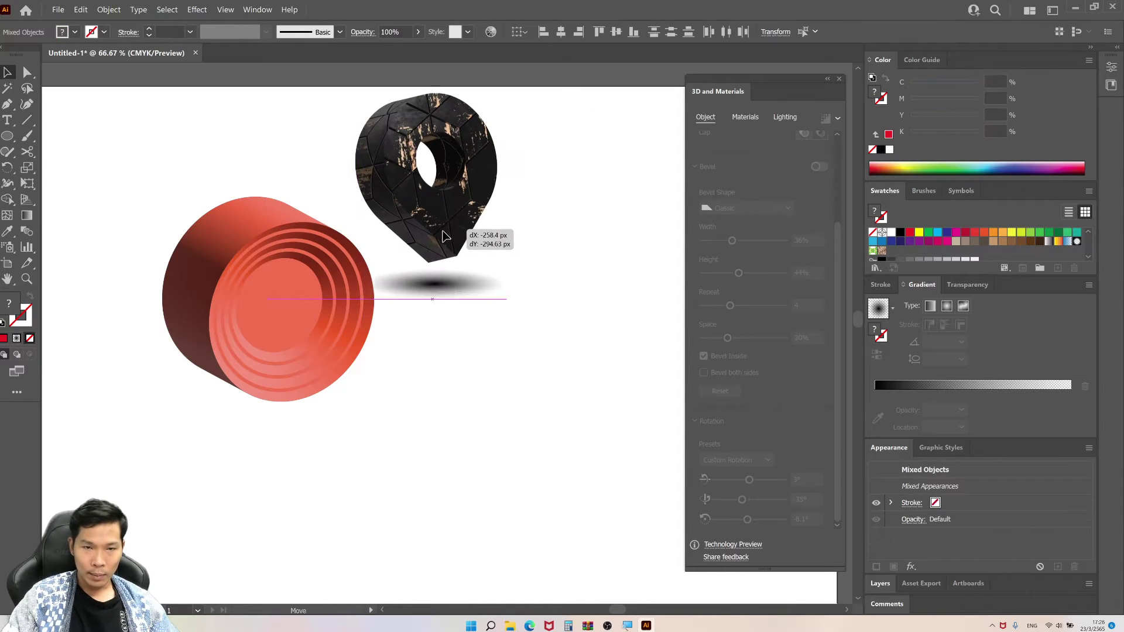
pyautogui.click(575, 256)
pyautogui.hotkey('ctrl', '+')
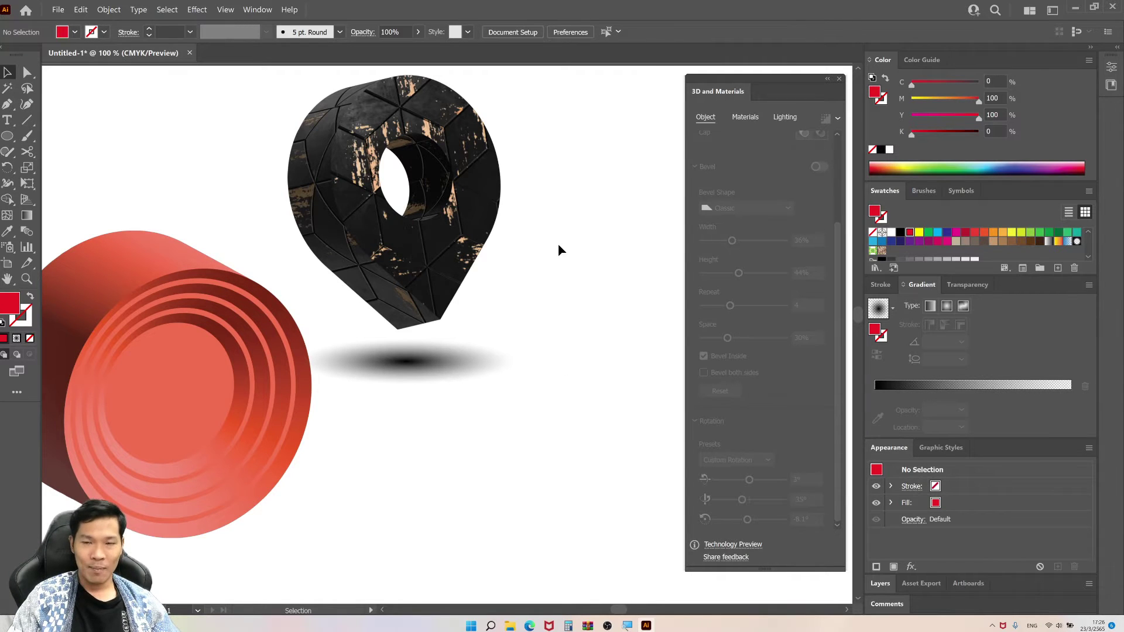
pyautogui.moveTo(562, 283); pyautogui.dragTo(542, 284)
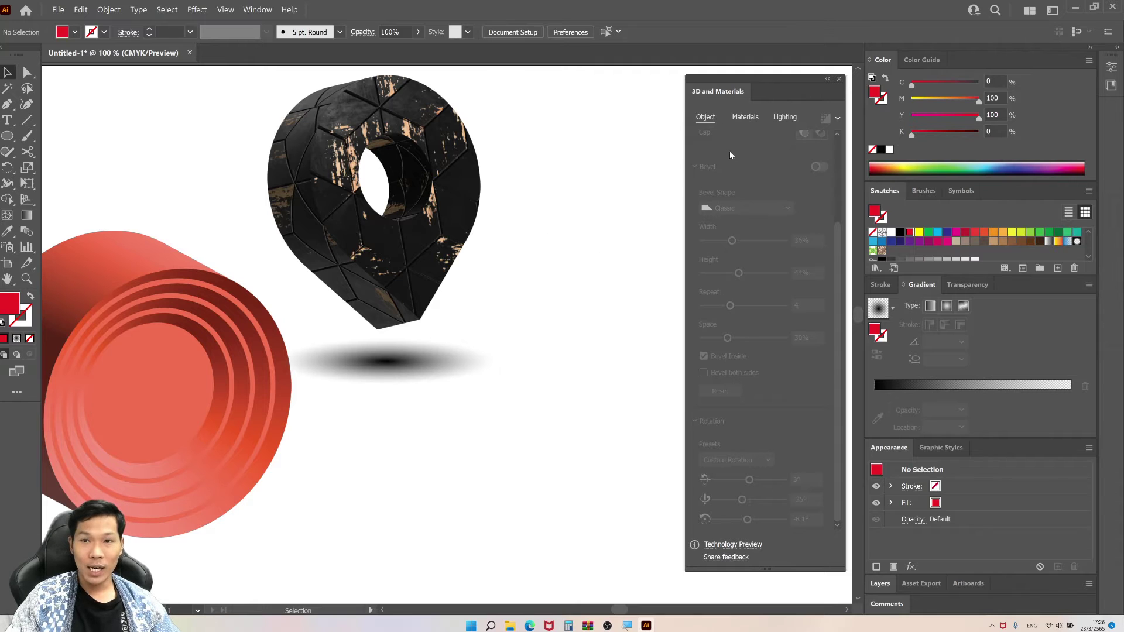
# Draw an orange circle to the right of the pin with the Ellipse tool
pyautogui.moveTo(7, 135); pyautogui.dragTo(58, 171)
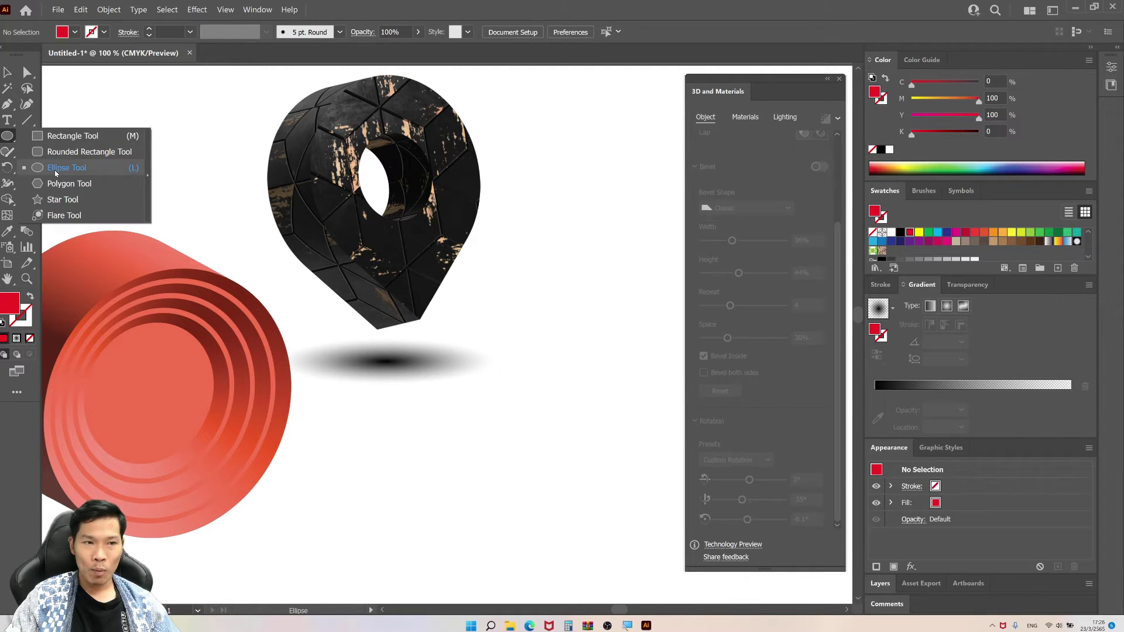
pyautogui.click(50, 168)
pyautogui.hscroll(3, 439, 318)
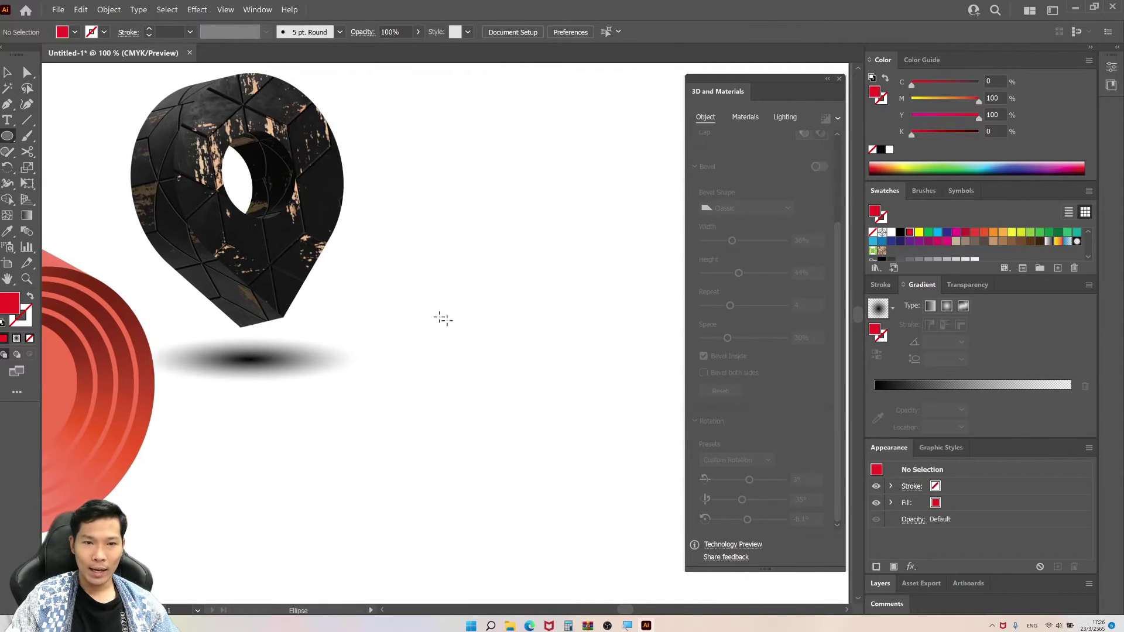
pyautogui.moveTo(398, 245); pyautogui.dragTo(572, 420)
# Alt-scale a smaller concentric copy of the circle from its centre
pyautogui.press('v')
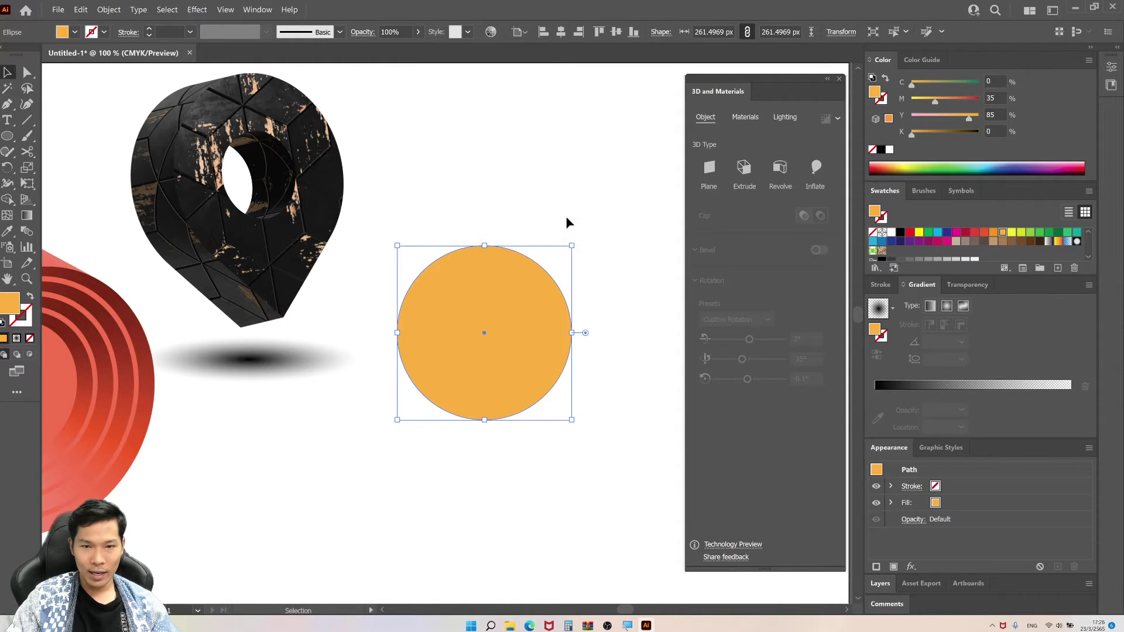
pyautogui.moveTo(592, 222); pyautogui.dragTo(526, 299)
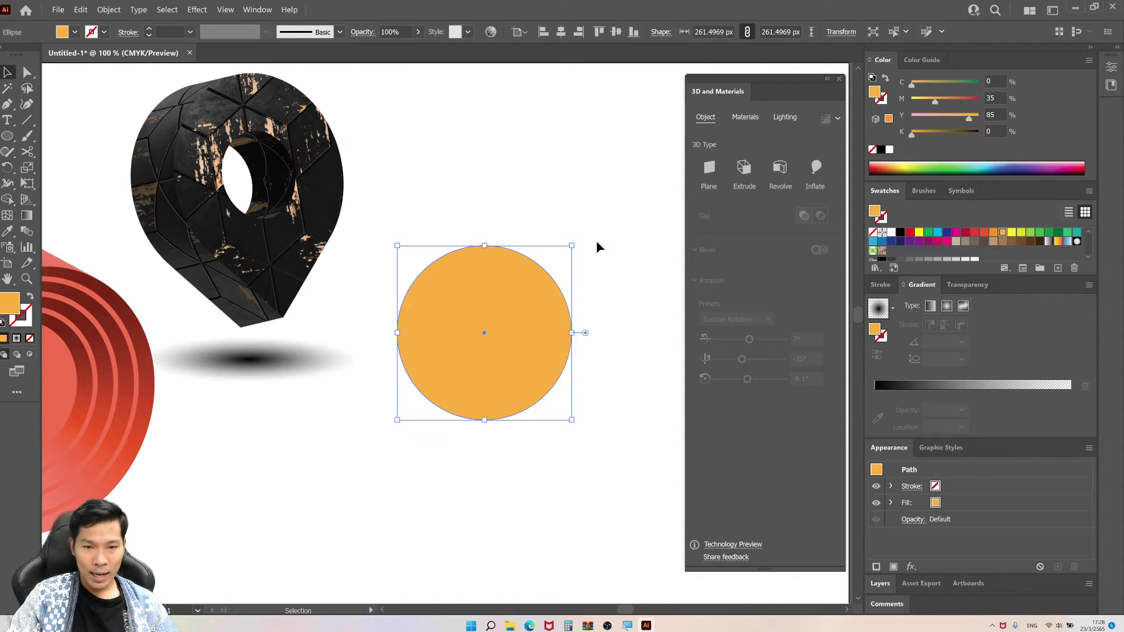
pyautogui.press('a')
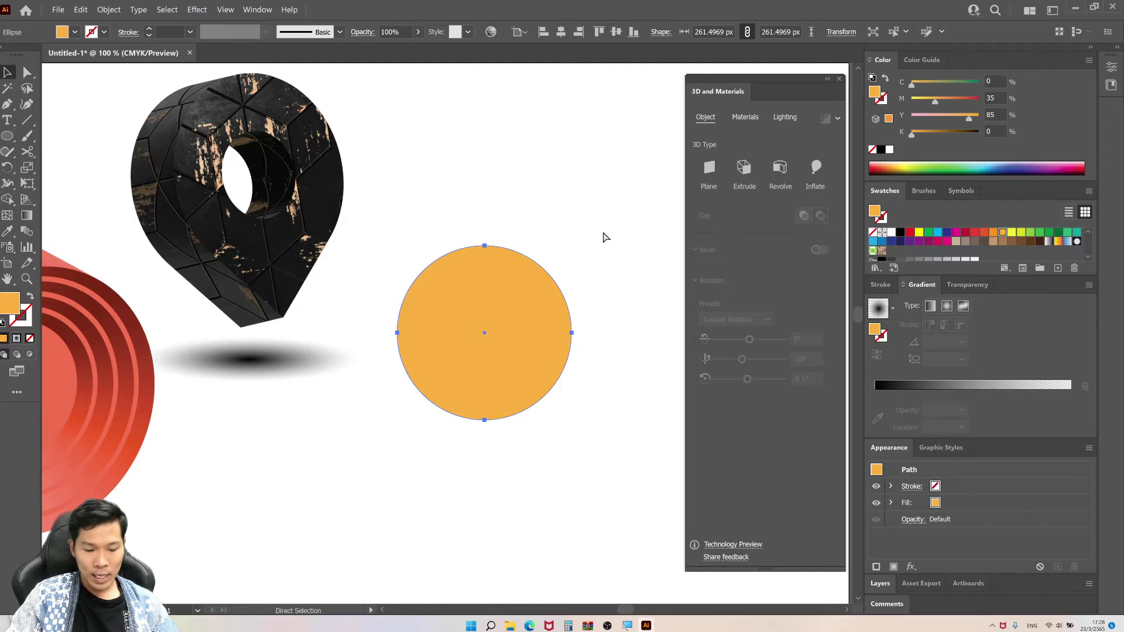
pyautogui.press('v')
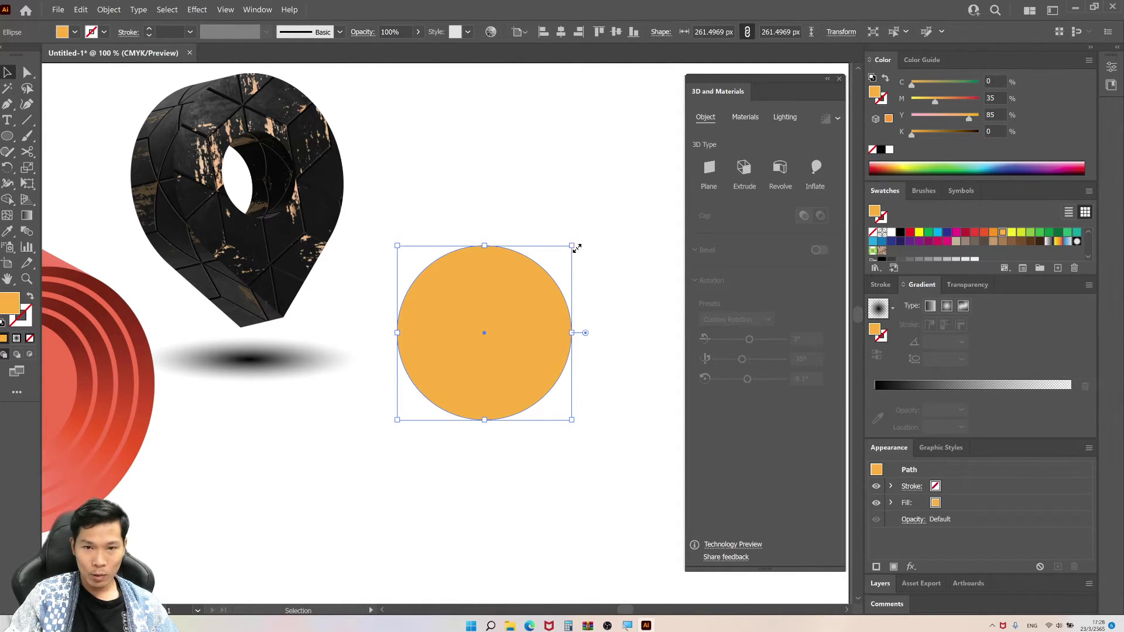
pyautogui.moveTo(568, 252); pyautogui.dragTo(556, 261)
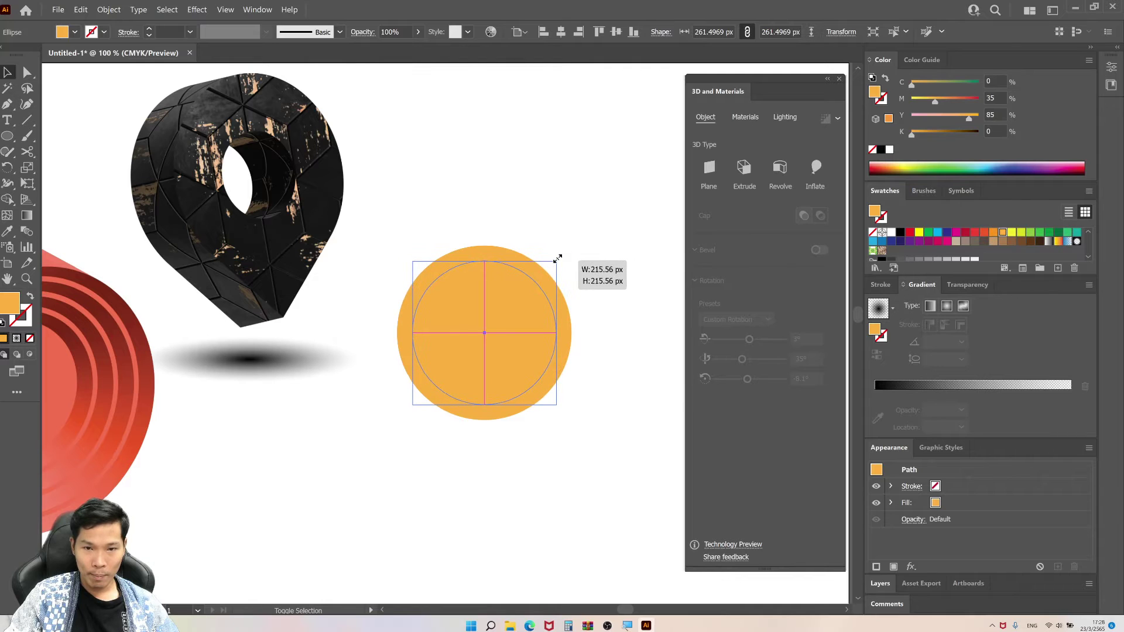
# Punch the inner circle out of the outer one to make an orange ring
pyautogui.keyDown('shift'); pyautogui.click(564, 328); pyautogui.keyUp('shift')
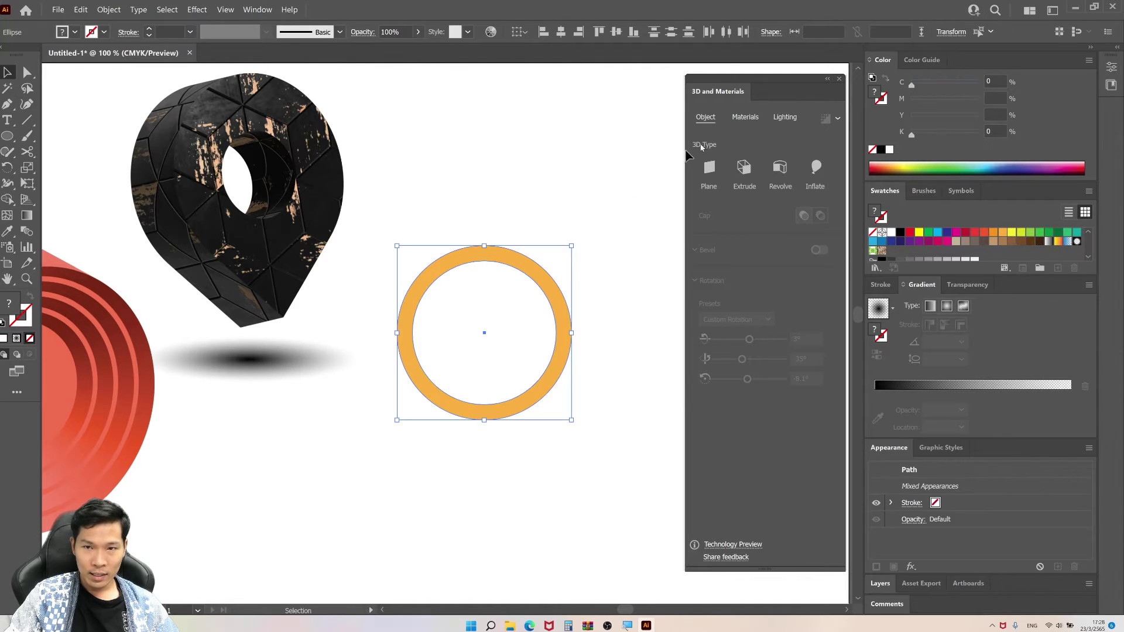
pyautogui.click(258, 10)
pyautogui.click(321, 345)
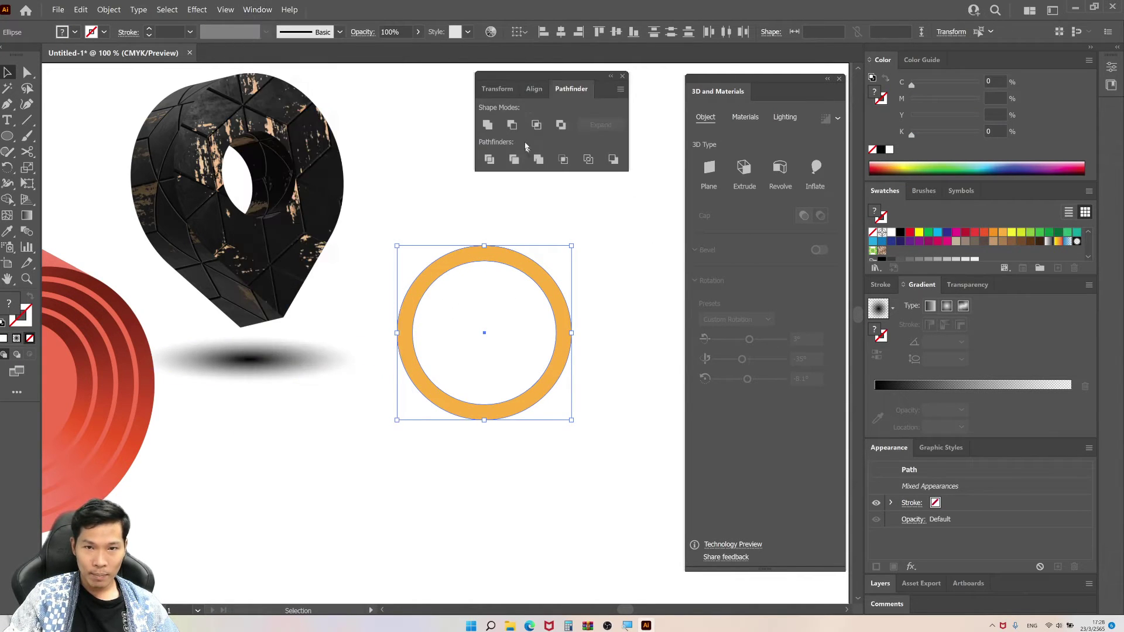
pyautogui.click(561, 126)
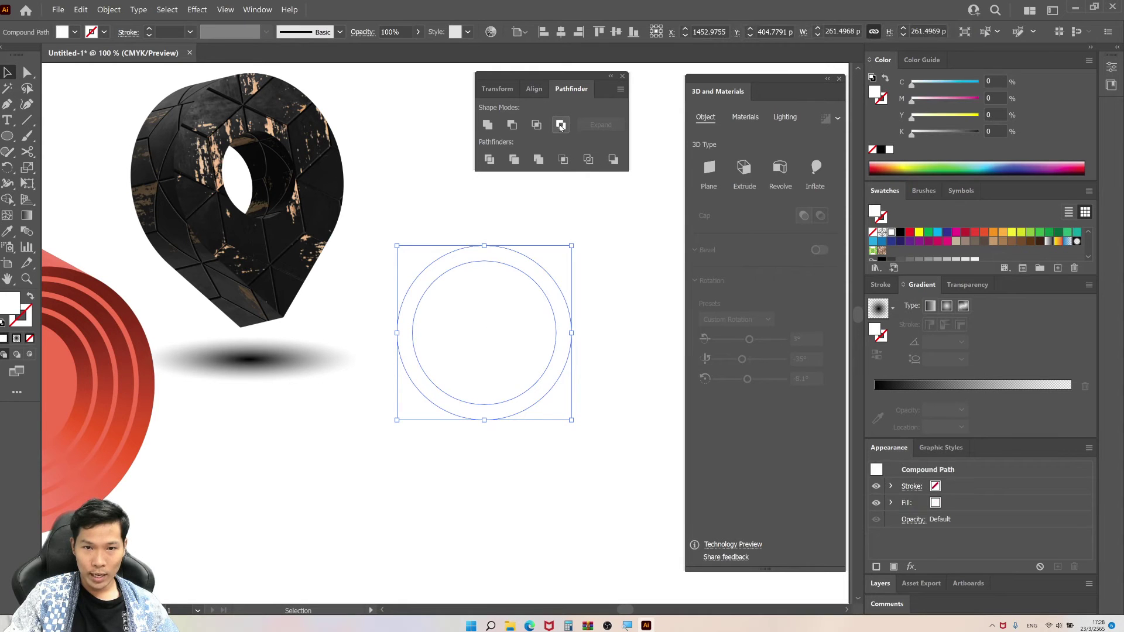
pyautogui.click(1003, 232)
pyautogui.click(588, 264)
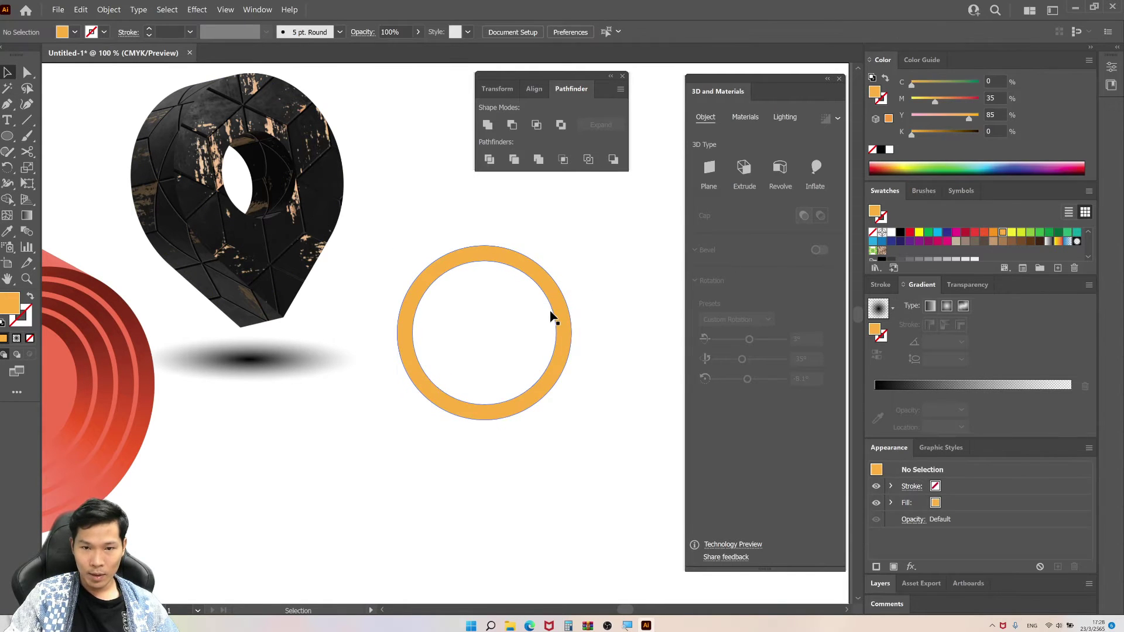
pyautogui.click(559, 326)
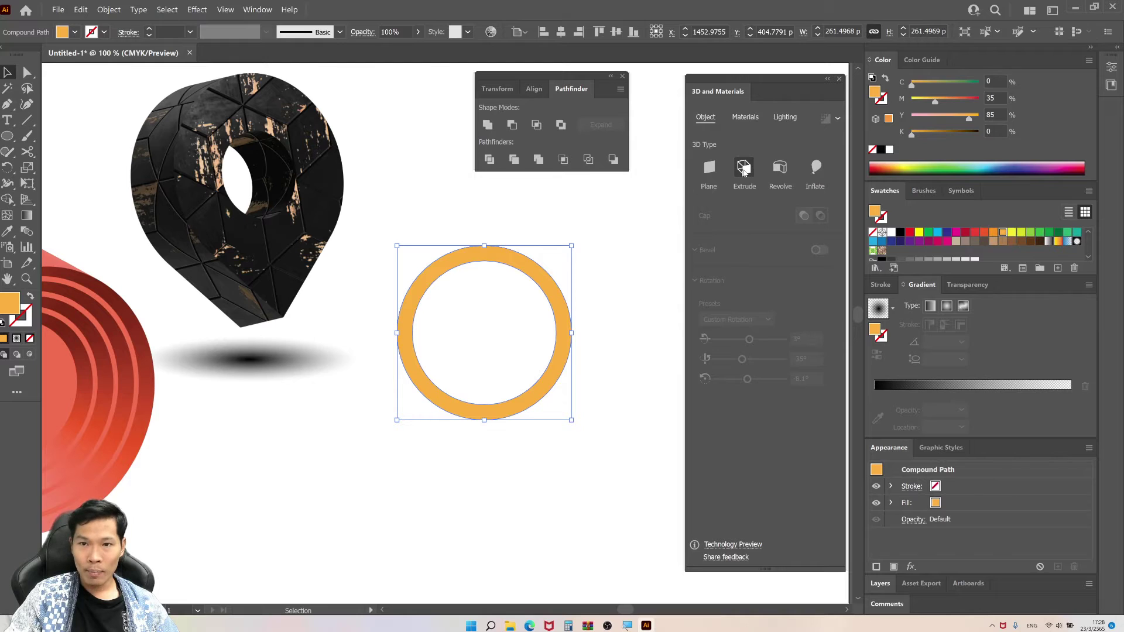
# Extrude the ring 43 px deep and give it the Gold Natural material
pyautogui.click(744, 169)
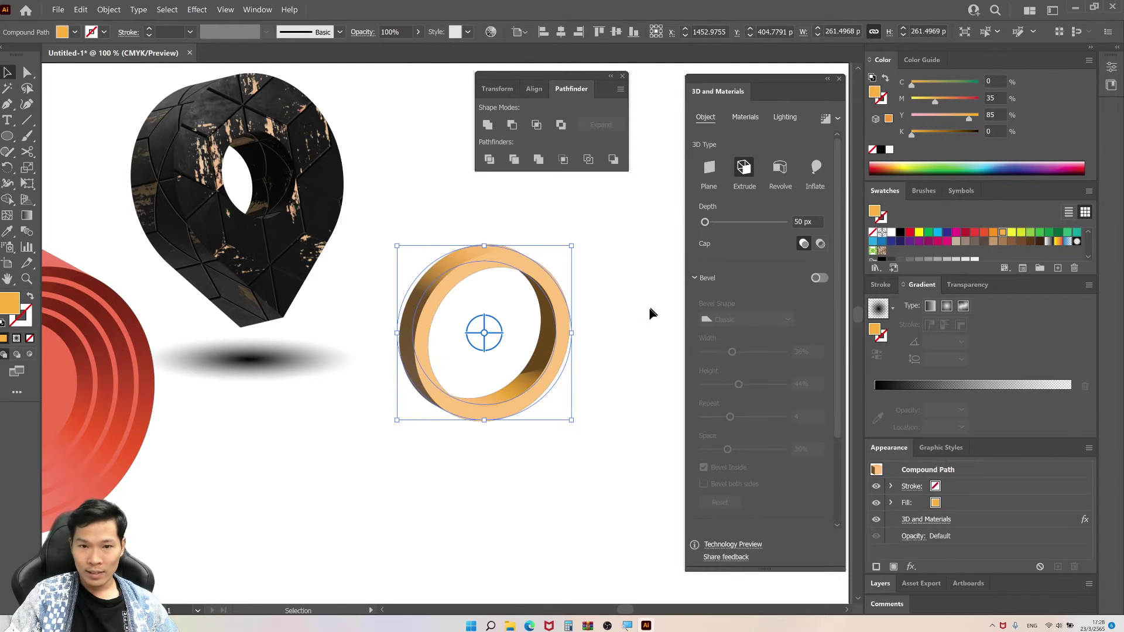
pyautogui.moveTo(706, 222); pyautogui.dragTo(708, 223)
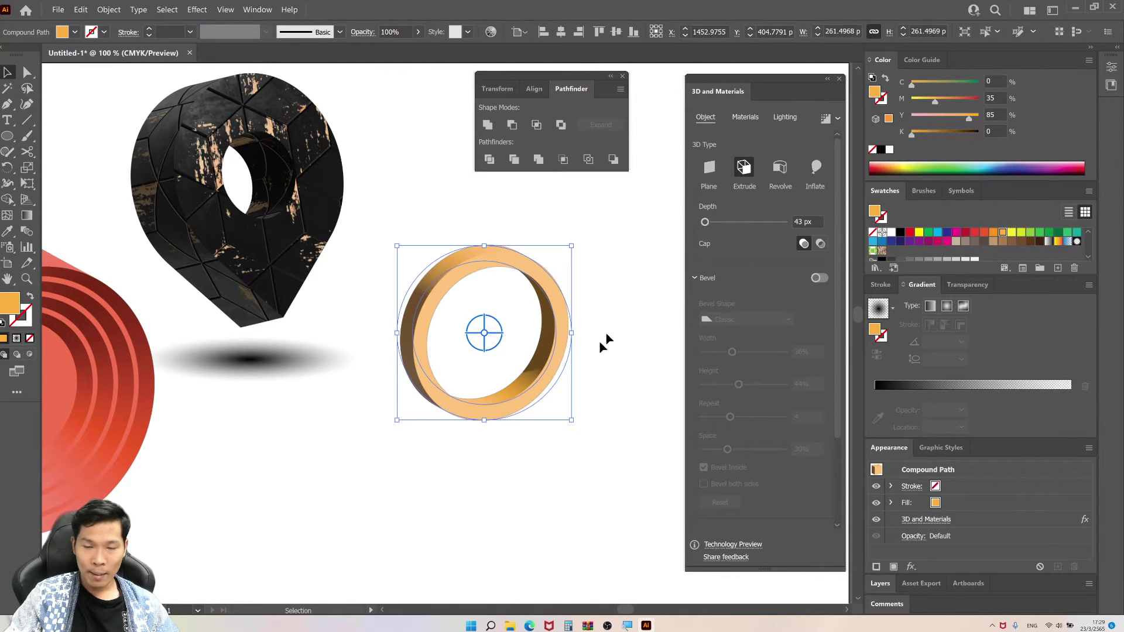
pyautogui.scroll(1, 547, 339)
pyautogui.click(745, 117)
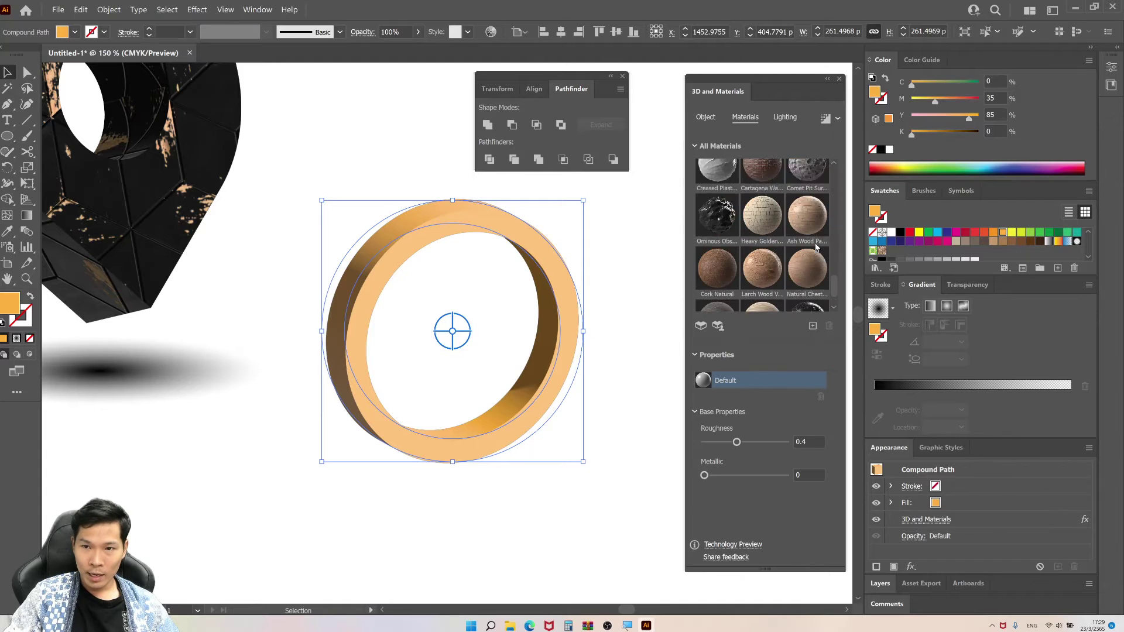
pyautogui.scroll(-5, 814, 252)
pyautogui.click(717, 260)
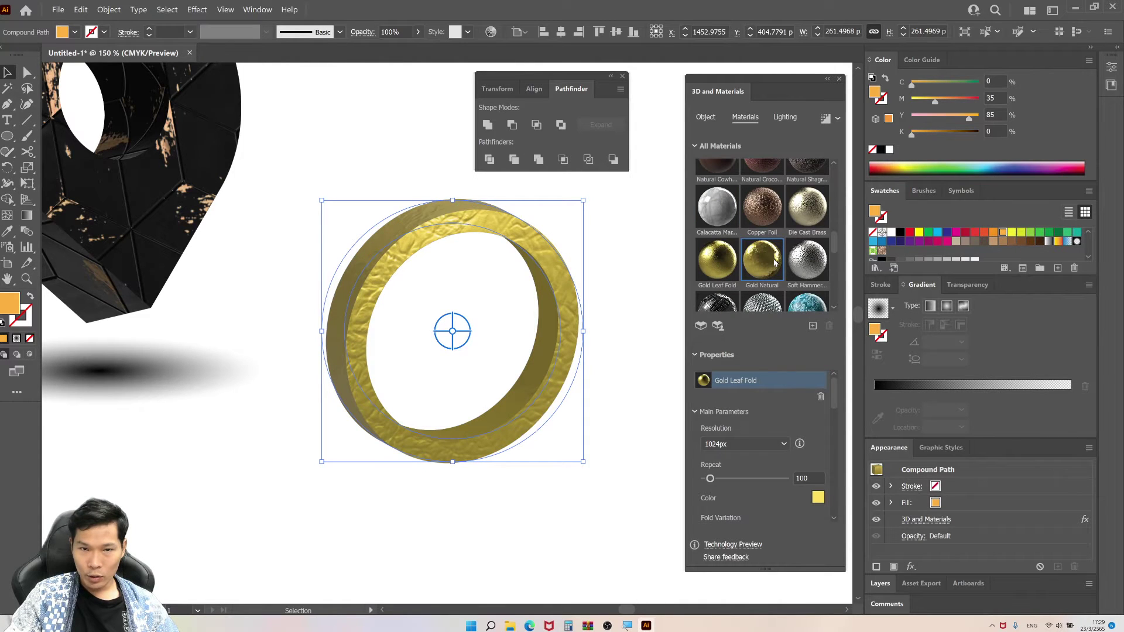
pyautogui.click(776, 263)
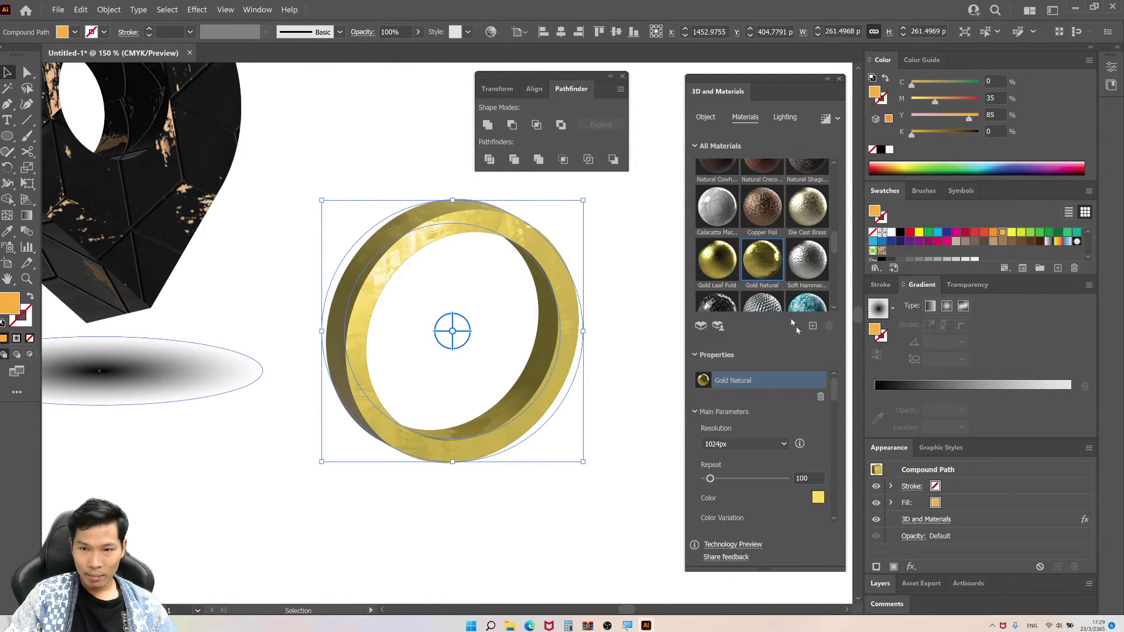
pyautogui.click(707, 118)
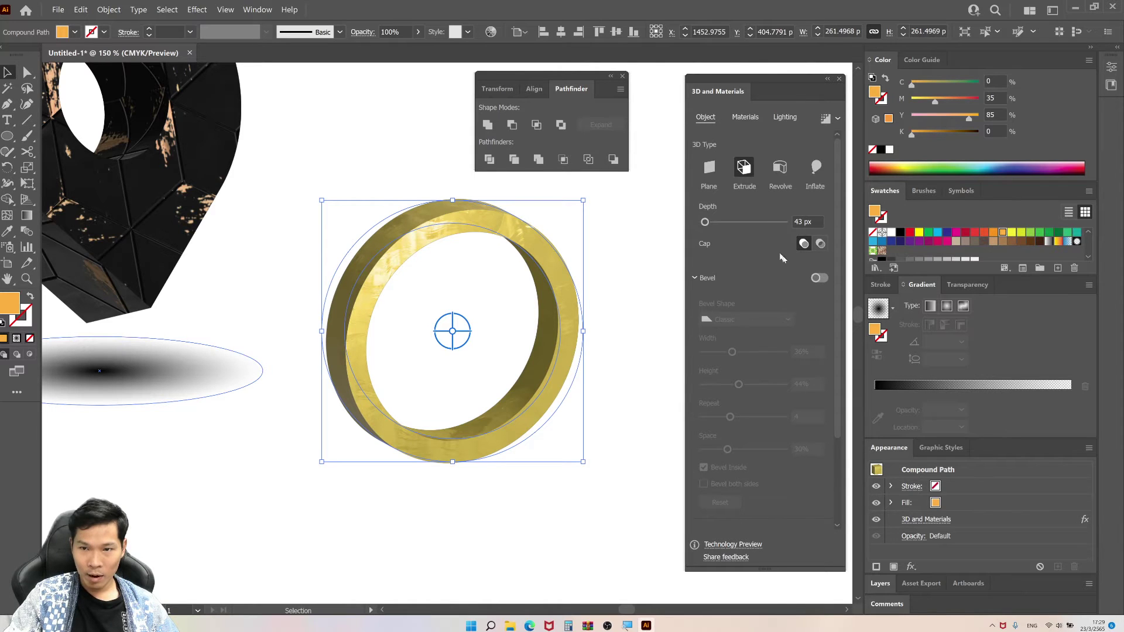
# Give the gold ring a Round bevel (75% width, 35% height) and 29 px depth
pyautogui.scroll(-3, 829, 386)
pyautogui.scroll(2, 829, 388)
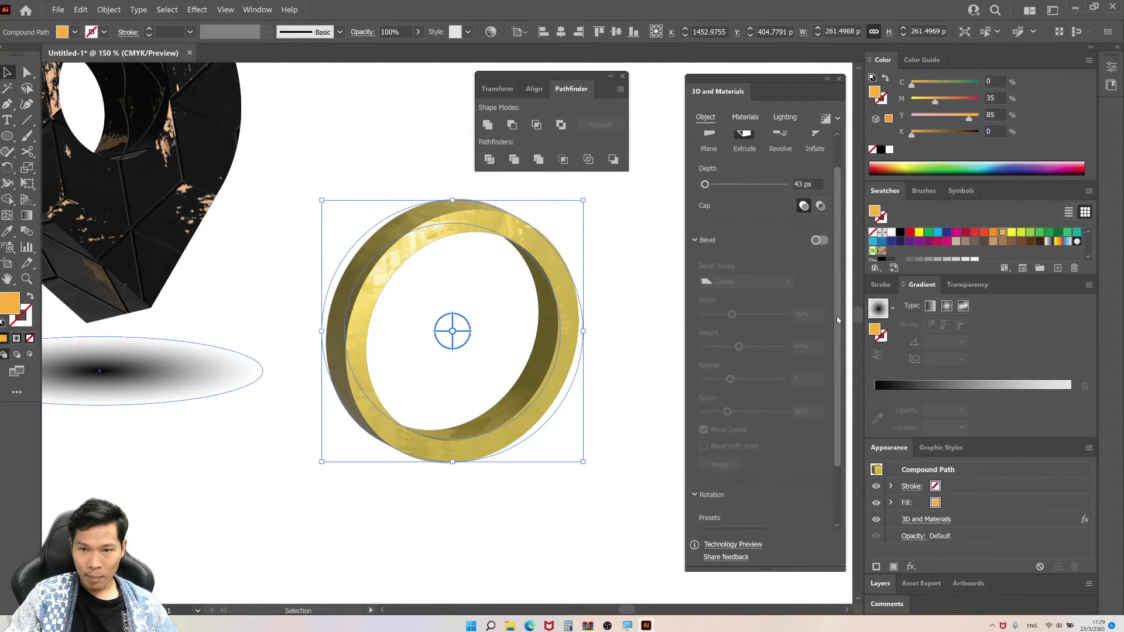
pyautogui.click(819, 241)
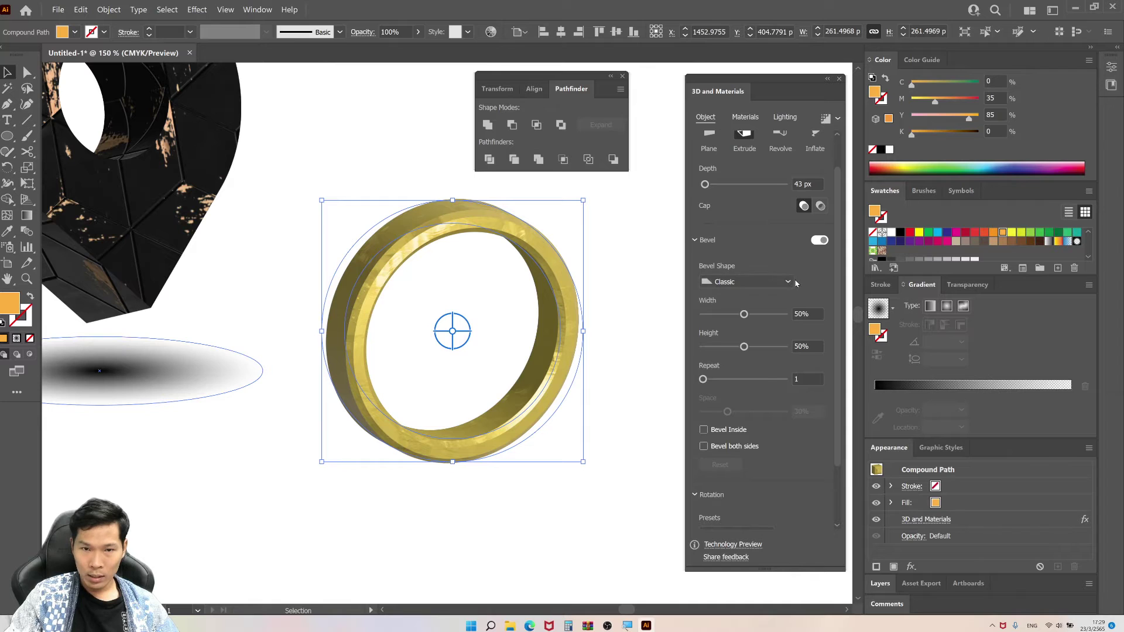
pyautogui.click(763, 284)
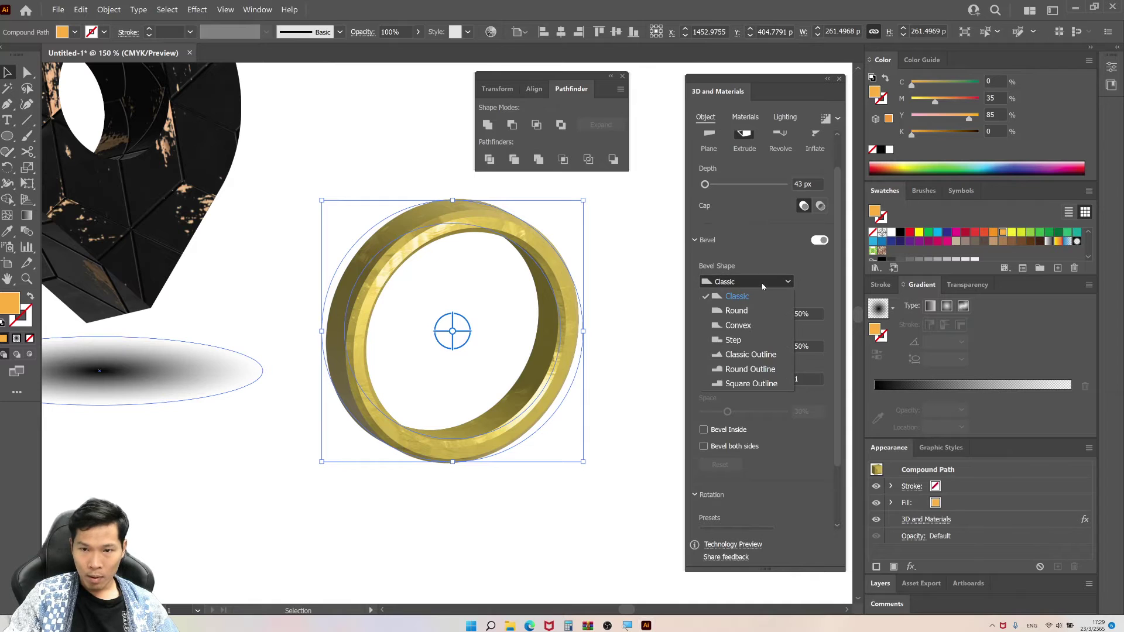
pyautogui.click(742, 311)
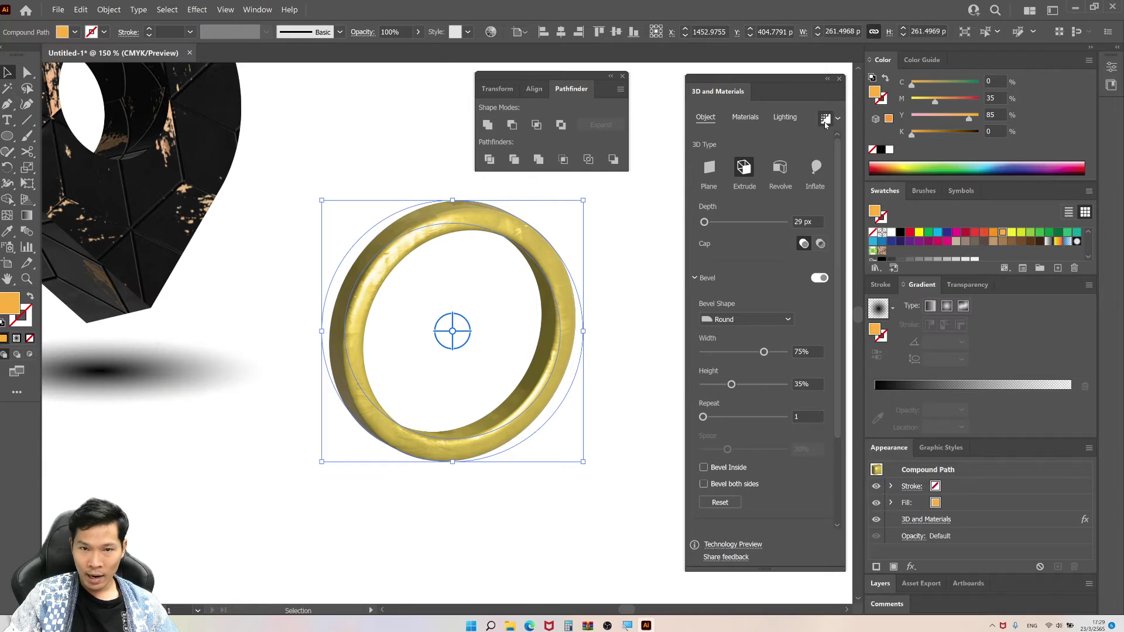
pyautogui.click(623, 266)
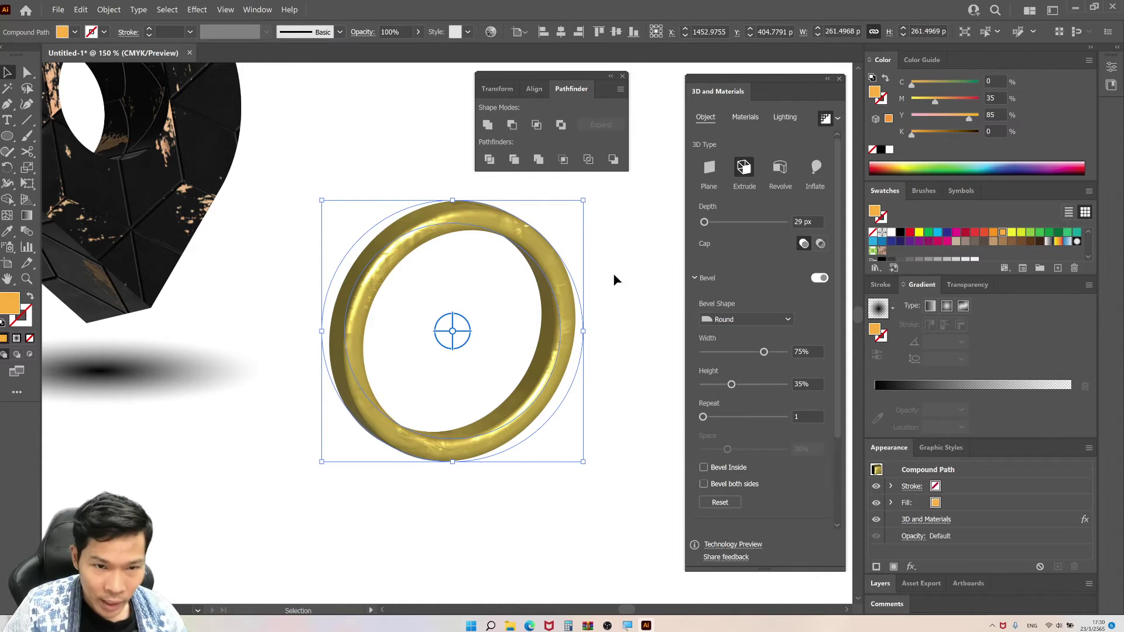
pyautogui.scroll(2, 352, 283)
pyautogui.scroll(-1, 332, 419)
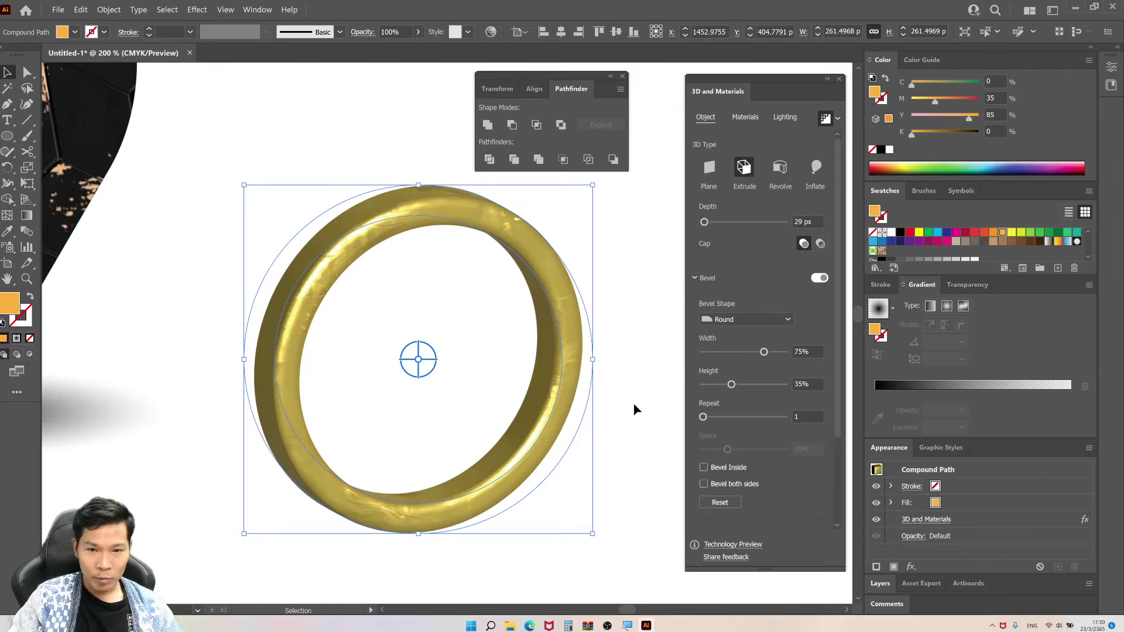
pyautogui.click(634, 402)
pyautogui.scroll(-2, 634, 403)
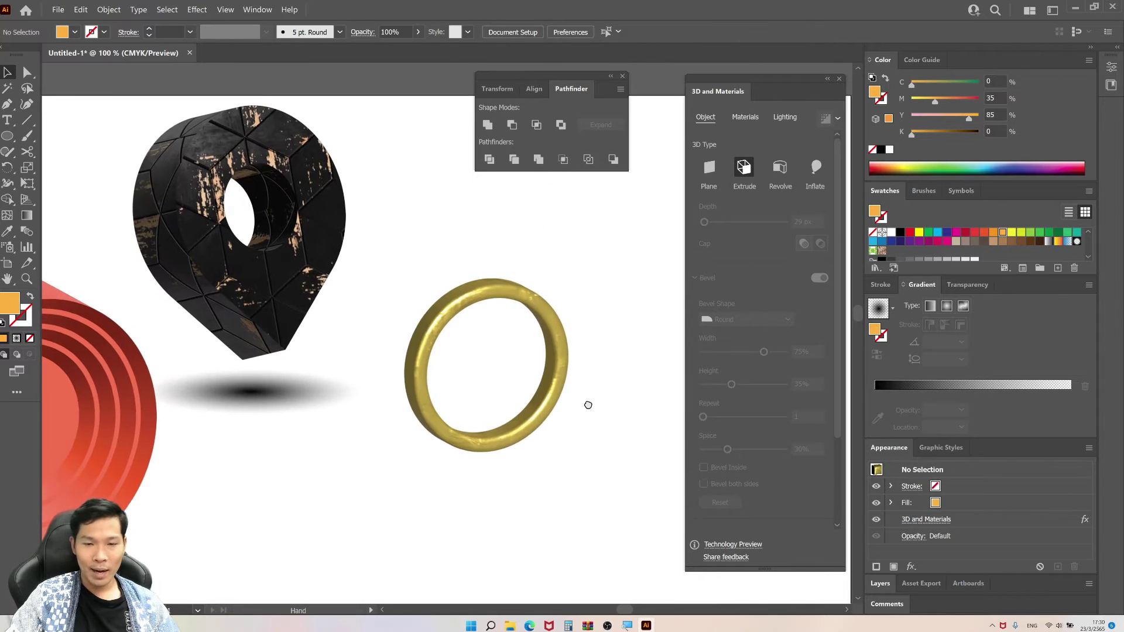
# Move the gold ring up and right of the pin, then pan to open space below
pyautogui.scroll(-1, 589, 406)
pyautogui.moveTo(522, 431); pyautogui.dragTo(610, 342)
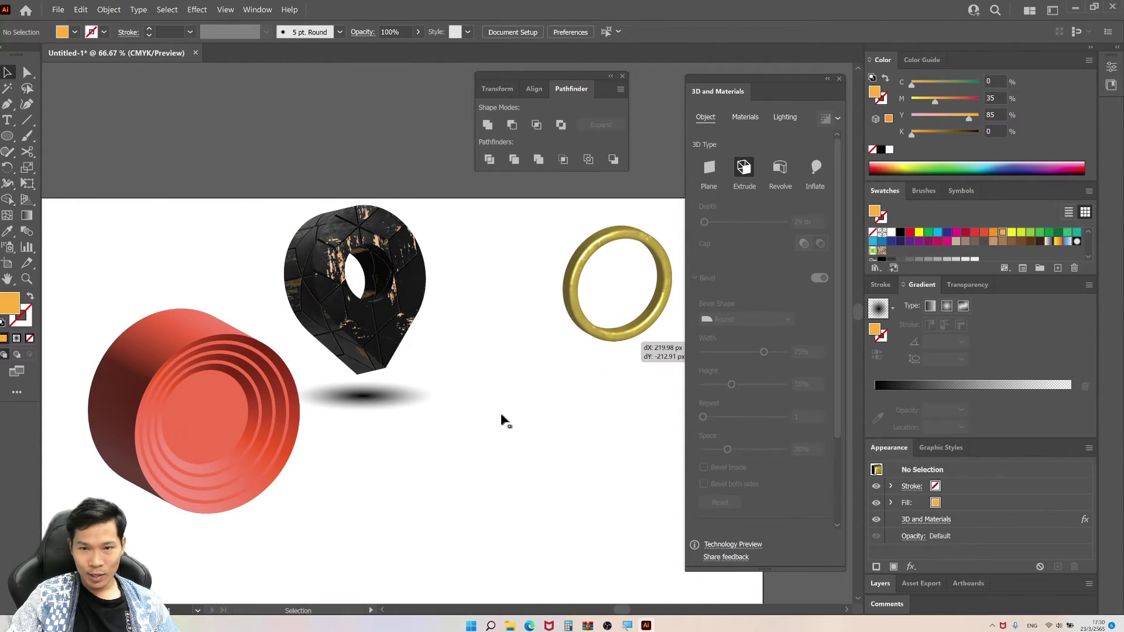
pyautogui.scroll(1, 502, 419)
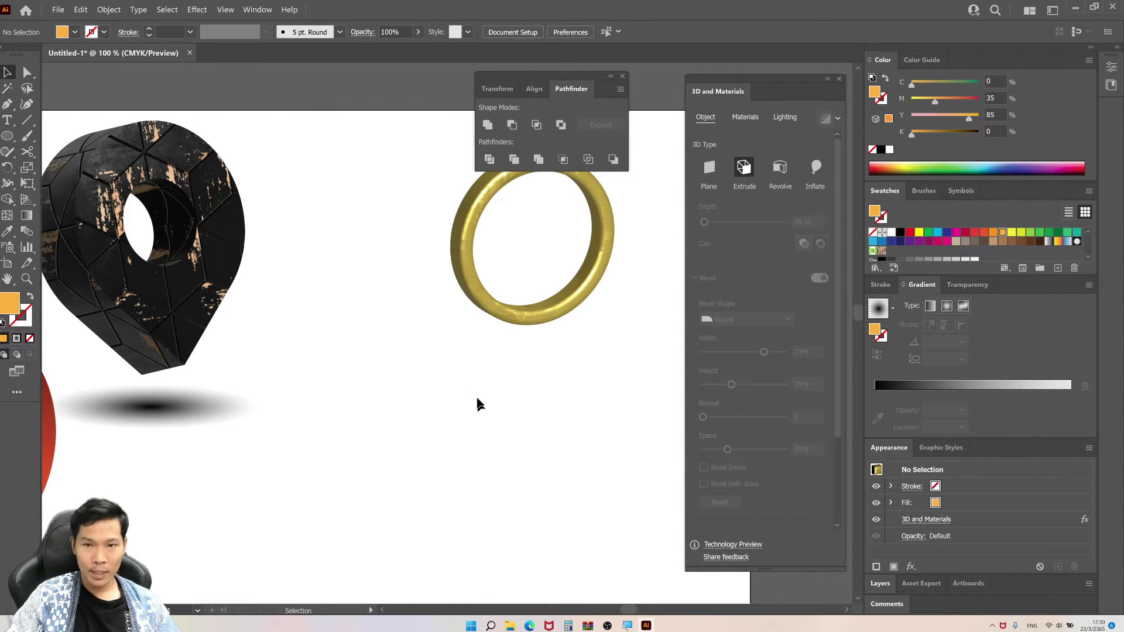
pyautogui.scroll(-2, 462, 409)
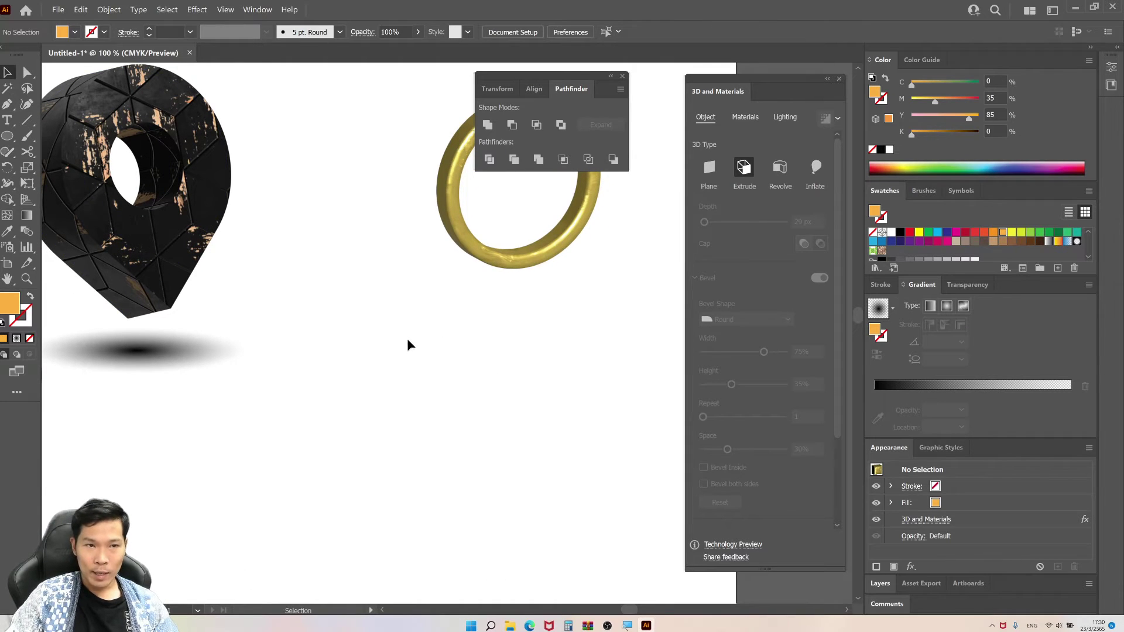
# Draw a blue stroke-only half-bottle profile (lip, neck, shoulder, base) with the Pen tool
pyautogui.press('p')
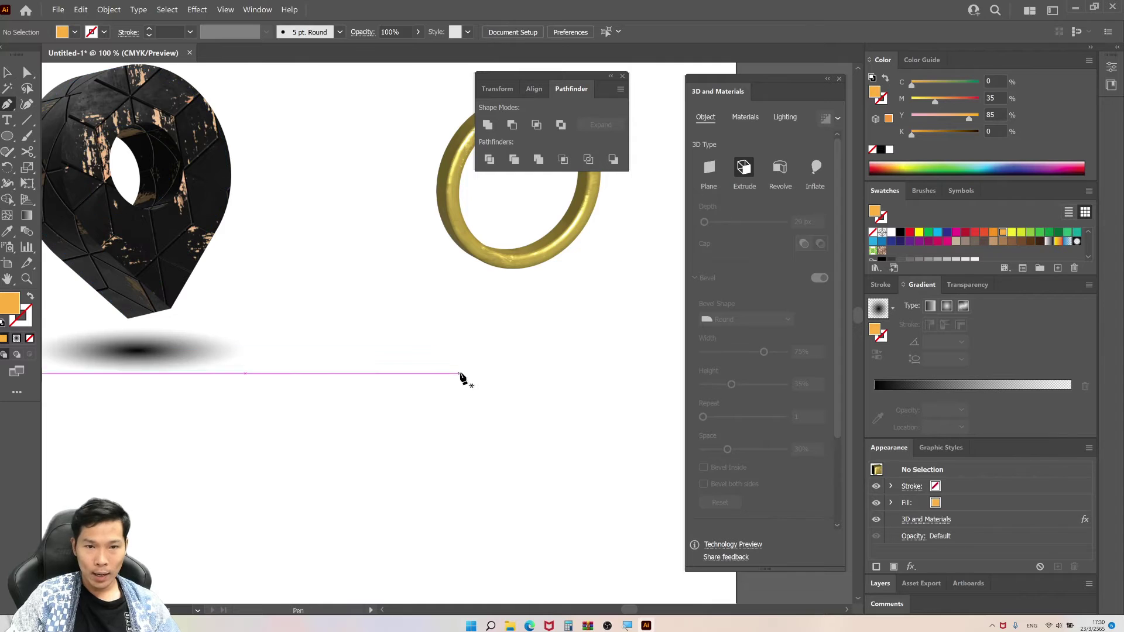
pyautogui.scroll(1, 402, 346)
pyautogui.hotkey('ctrl', 'z')
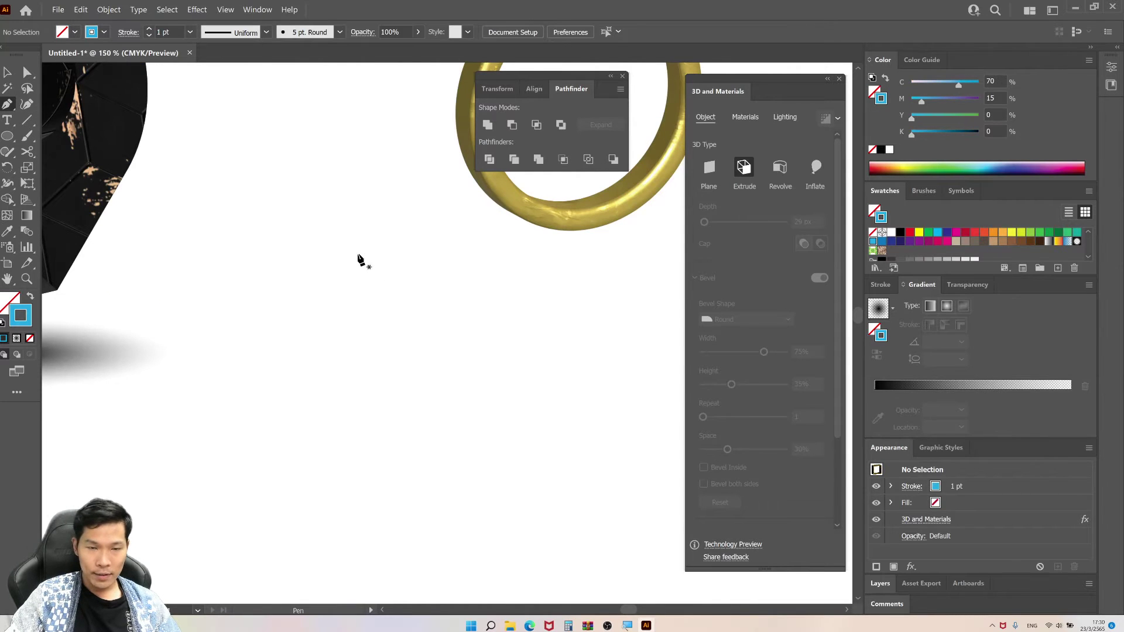
pyautogui.click(358, 253)
pyautogui.click(392, 253)
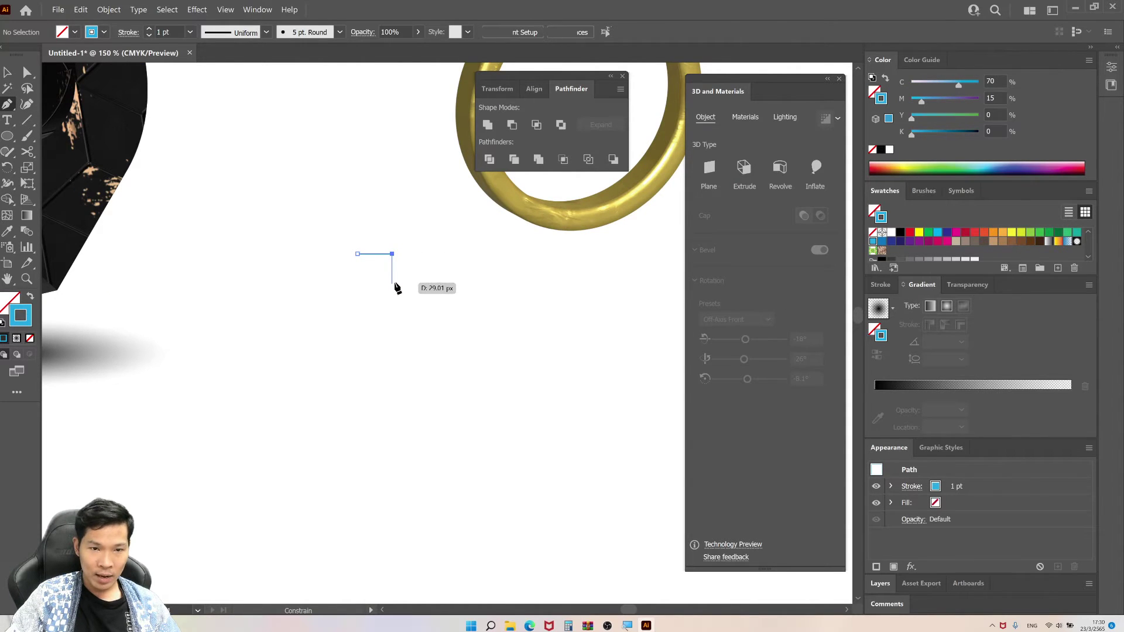
pyautogui.hotkey('ctrl', 'z')
pyautogui.click(414, 253)
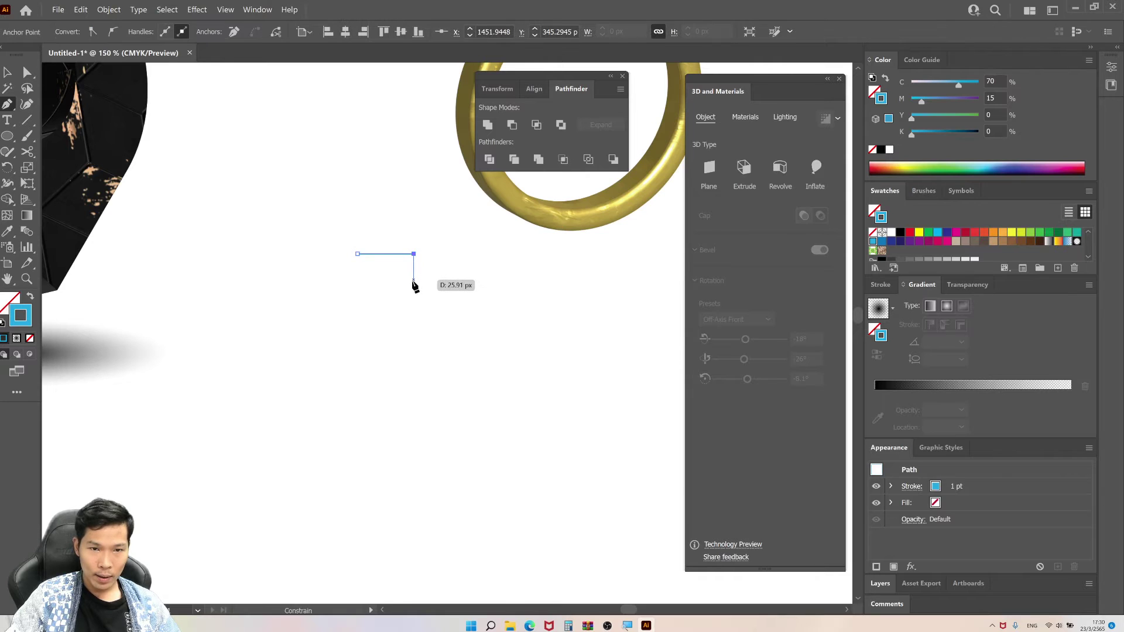
pyautogui.click(413, 290)
pyautogui.click(385, 289)
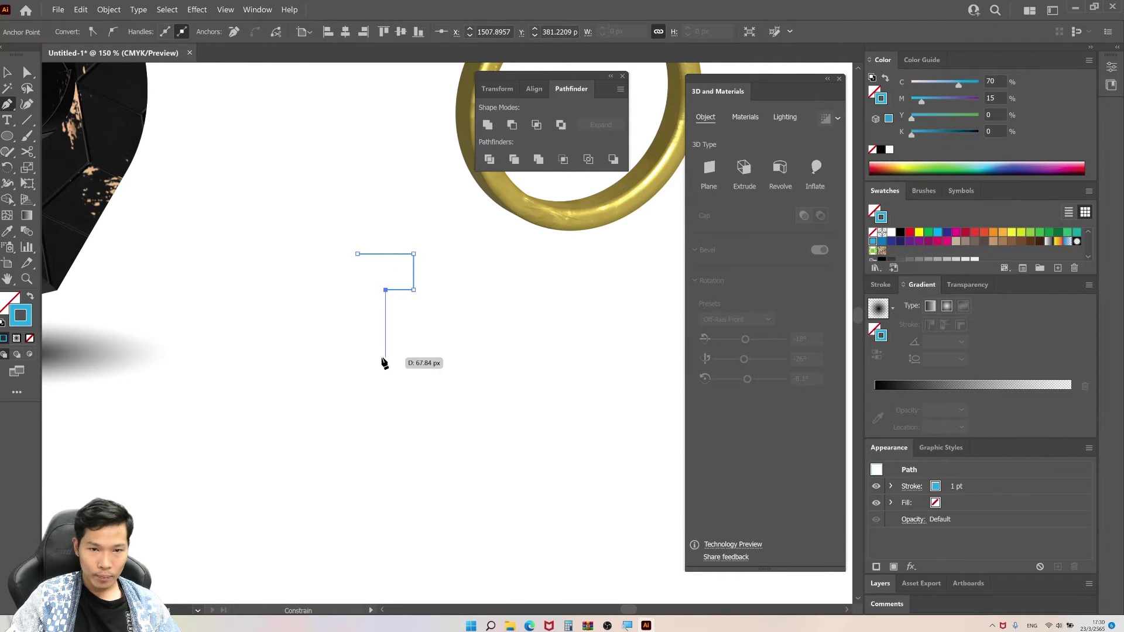
pyautogui.click(385, 358)
pyautogui.scroll(-5, 385, 358)
pyautogui.click(454, 202)
pyautogui.click(454, 497)
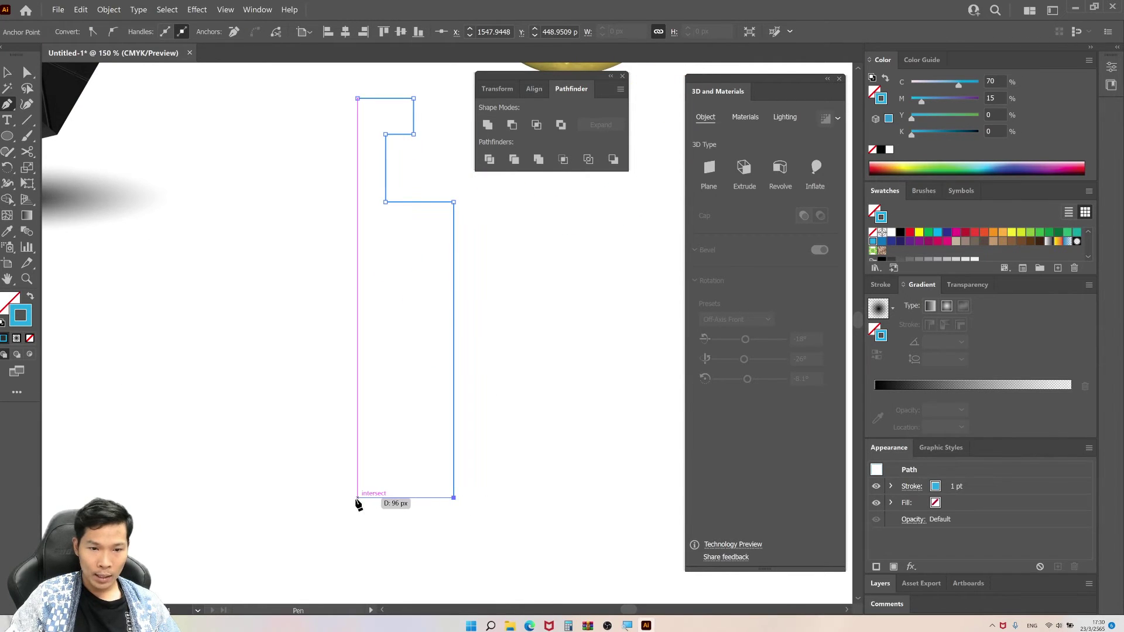
pyautogui.click(357, 498)
pyautogui.keyDown('ctrl'); pyautogui.click(435, 101); pyautogui.keyUp('ctrl')
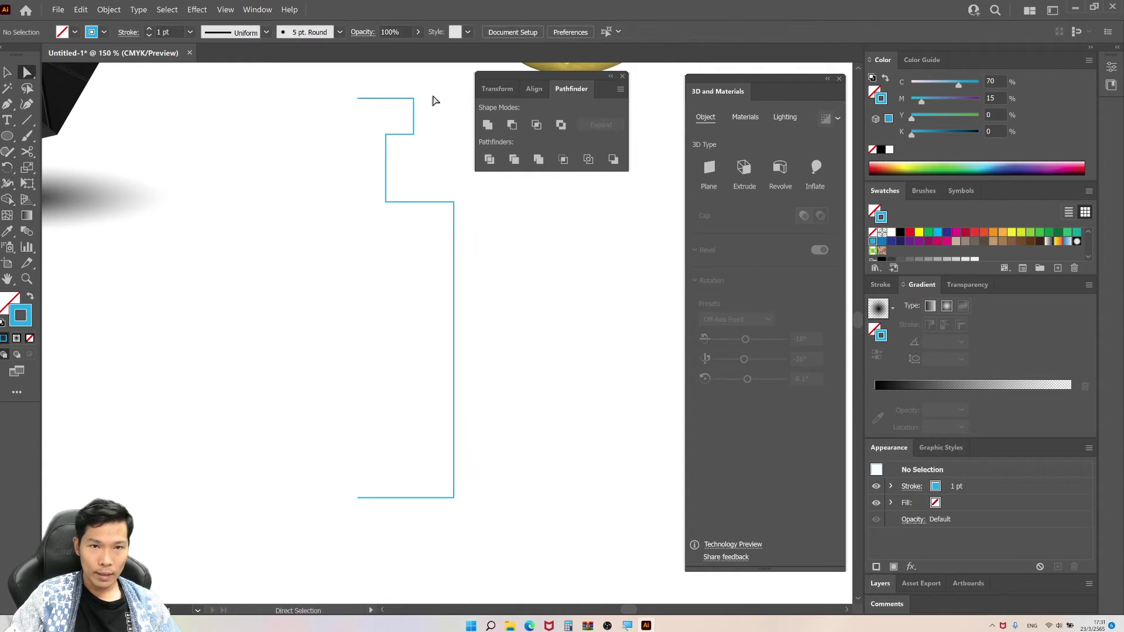
# Round the profile's lip, neck, shoulder and base corners with live corners
pyautogui.moveTo(402, 151); pyautogui.dragTo(400, 150)
pyautogui.moveTo(407, 120)
pyautogui.mouseDown()
pyautogui.moveTo(389, 112)
pyautogui.moveTo(419, 176)
pyautogui.mouseUp()
pyautogui.click(394, 143)
pyautogui.click(404, 158)
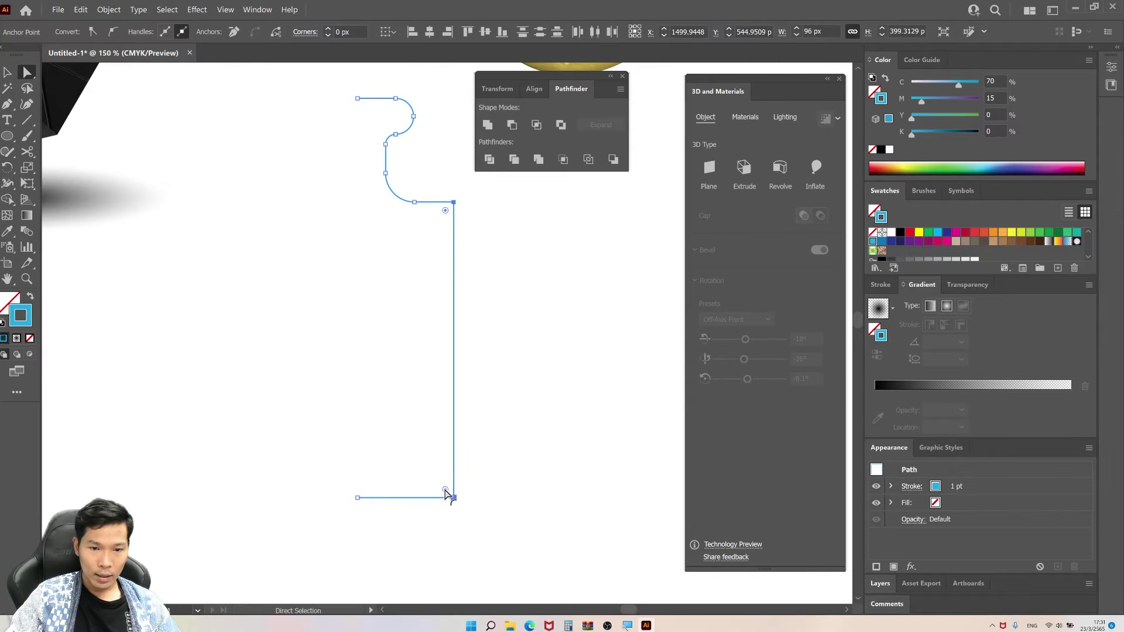
pyautogui.click(477, 515)
pyautogui.click(7, 71)
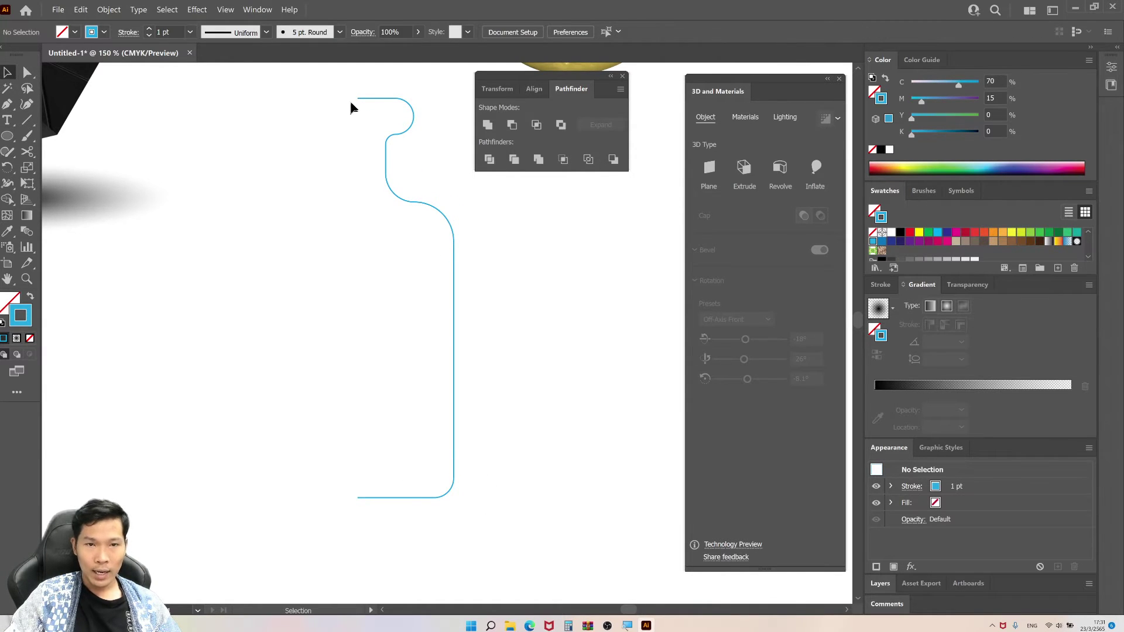
# Revolve the bottle outline into 3D, move it lower, and set Revolve Offset to 228 px
pyautogui.moveTo(427, 296); pyautogui.dragTo(427, 296)
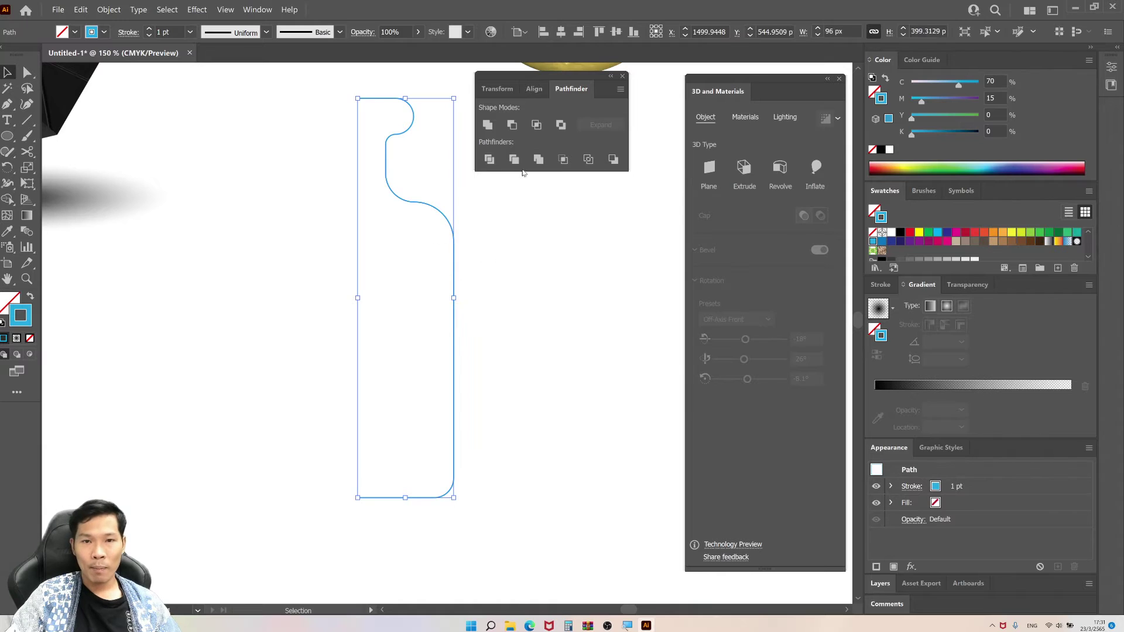
pyautogui.click(780, 169)
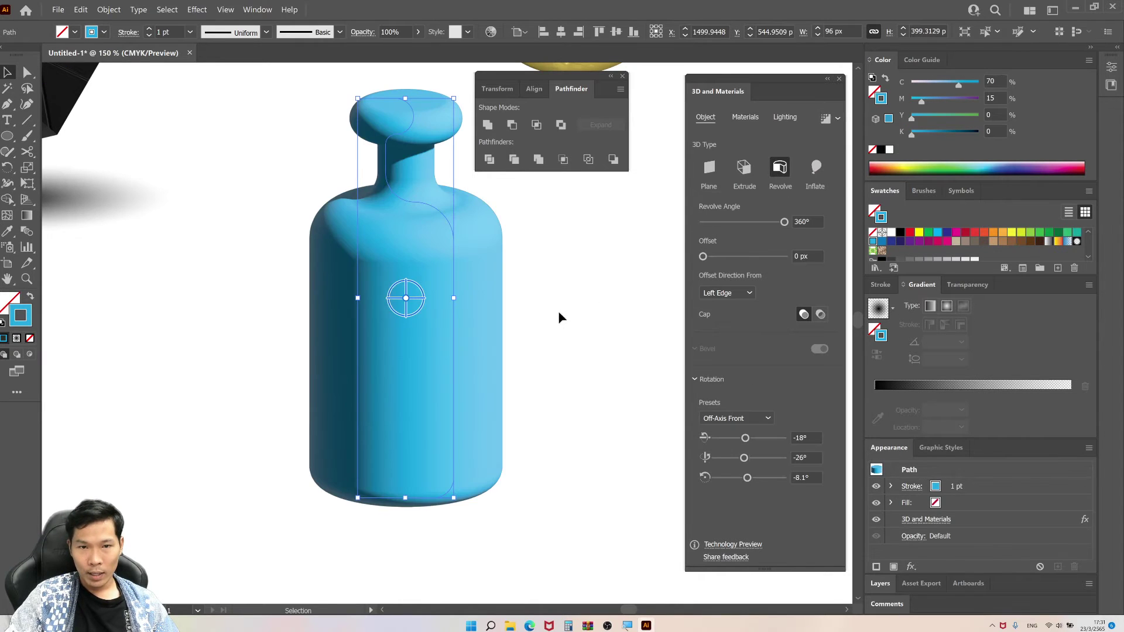
pyautogui.moveTo(424, 330); pyautogui.dragTo(418, 382)
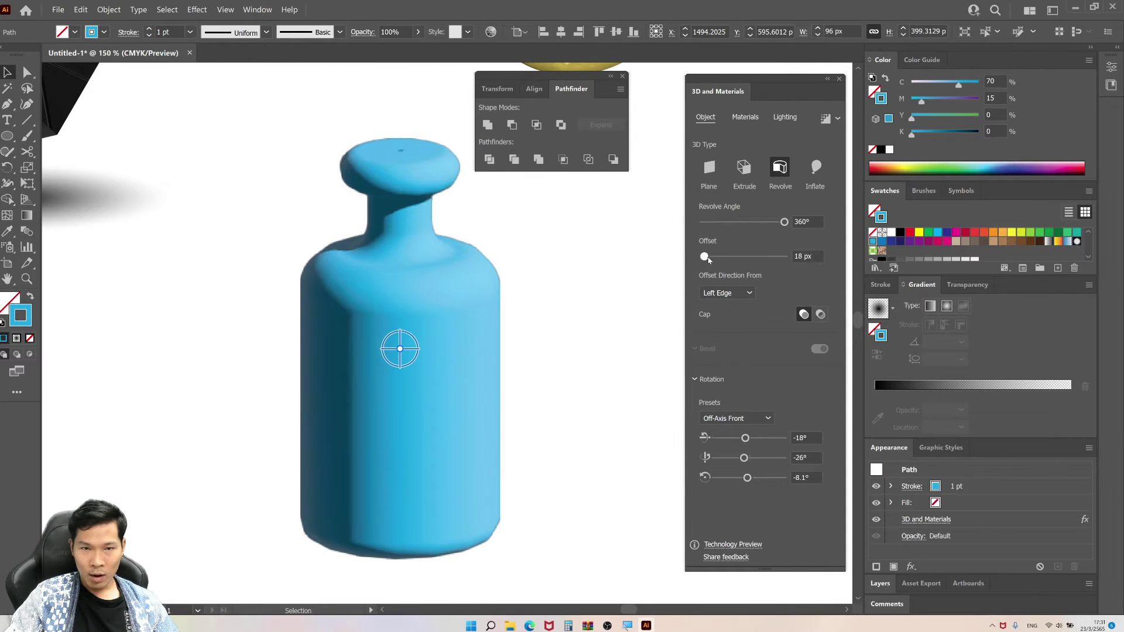
pyautogui.moveTo(703, 256); pyautogui.dragTo(722, 260)
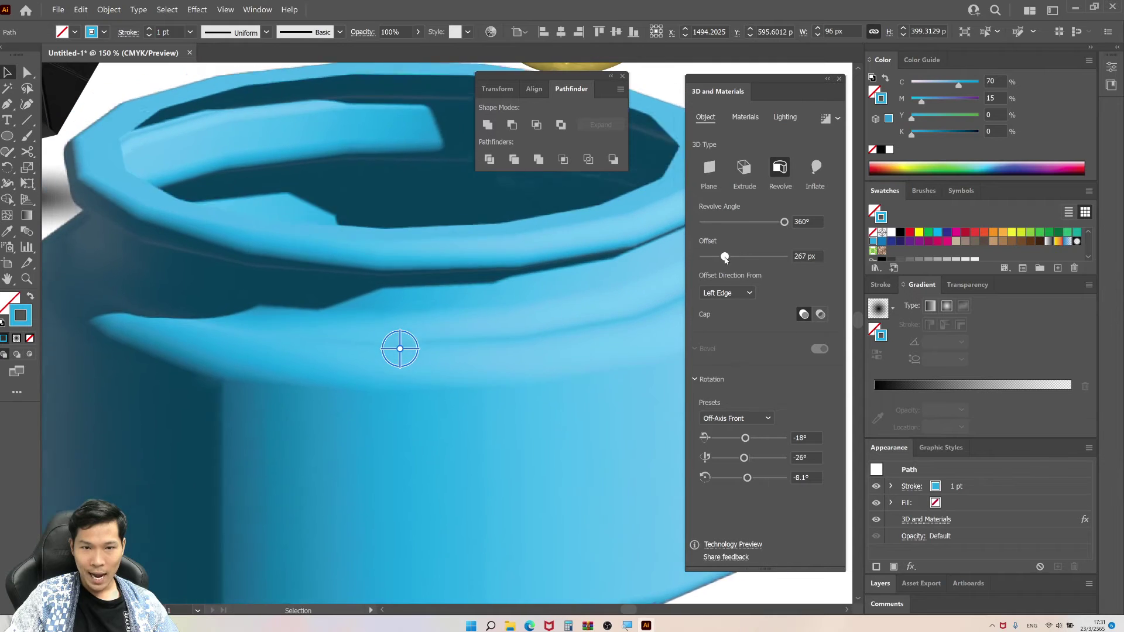
pyautogui.scroll(-2, 559, 327)
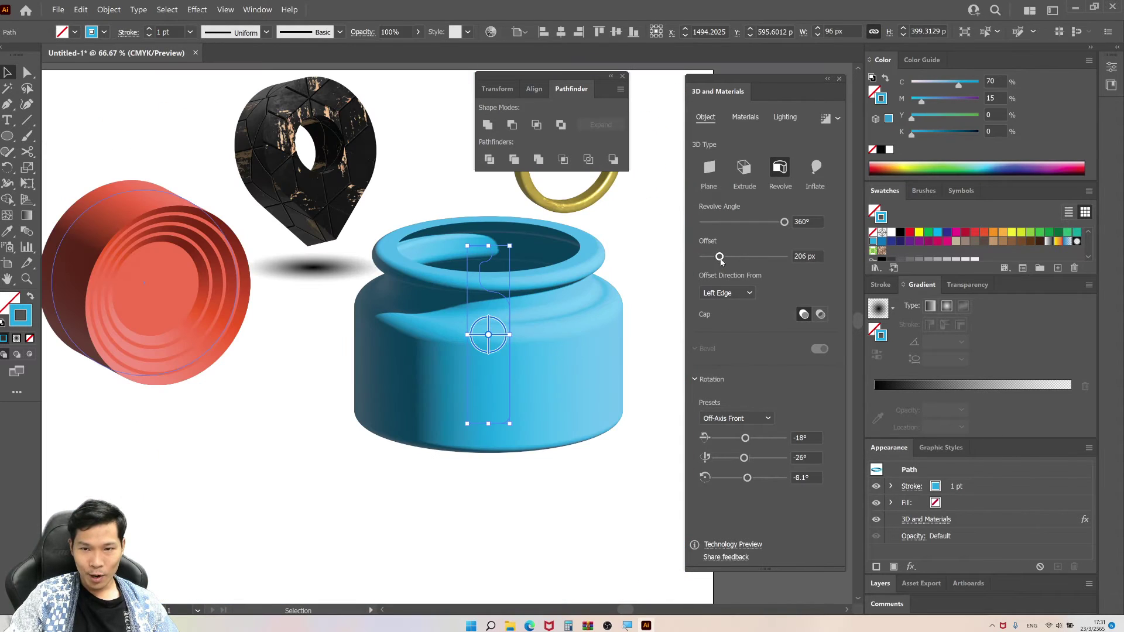
pyautogui.moveTo(724, 261); pyautogui.dragTo(725, 260)
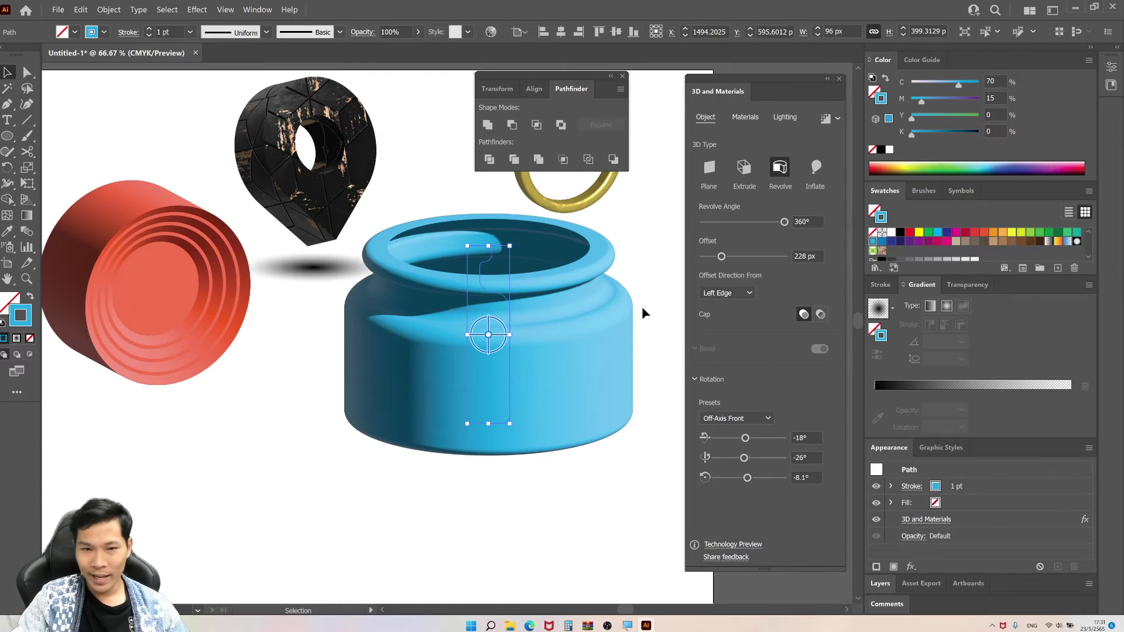
# Try grey and brown colours, revert to blue, and tilt the jar around X
pyautogui.click(946, 237)
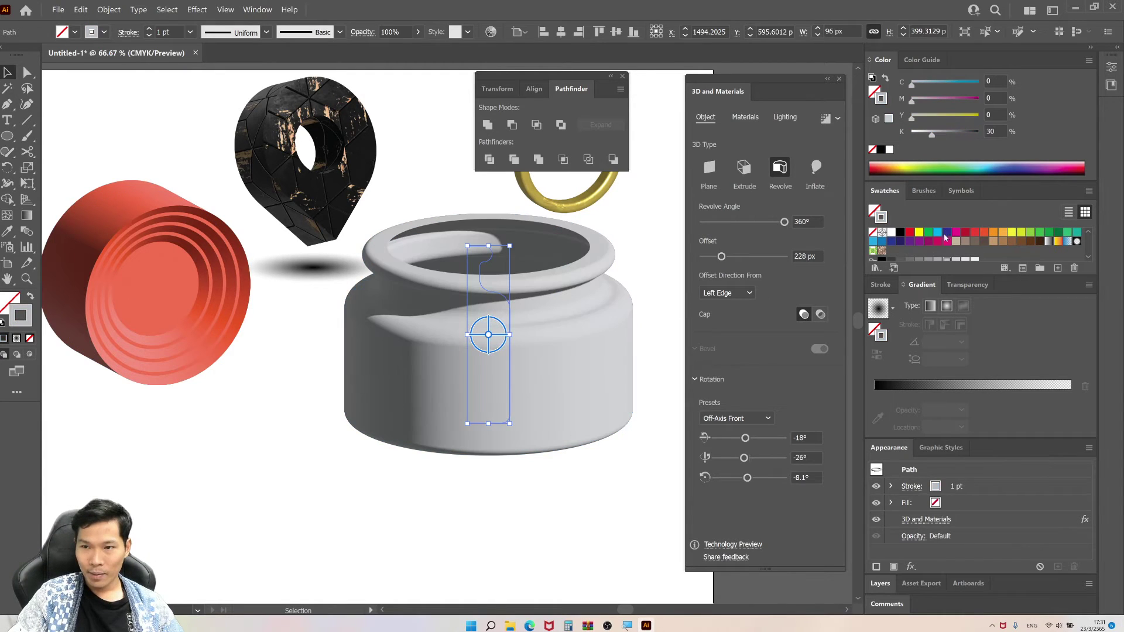
pyautogui.click(1012, 242)
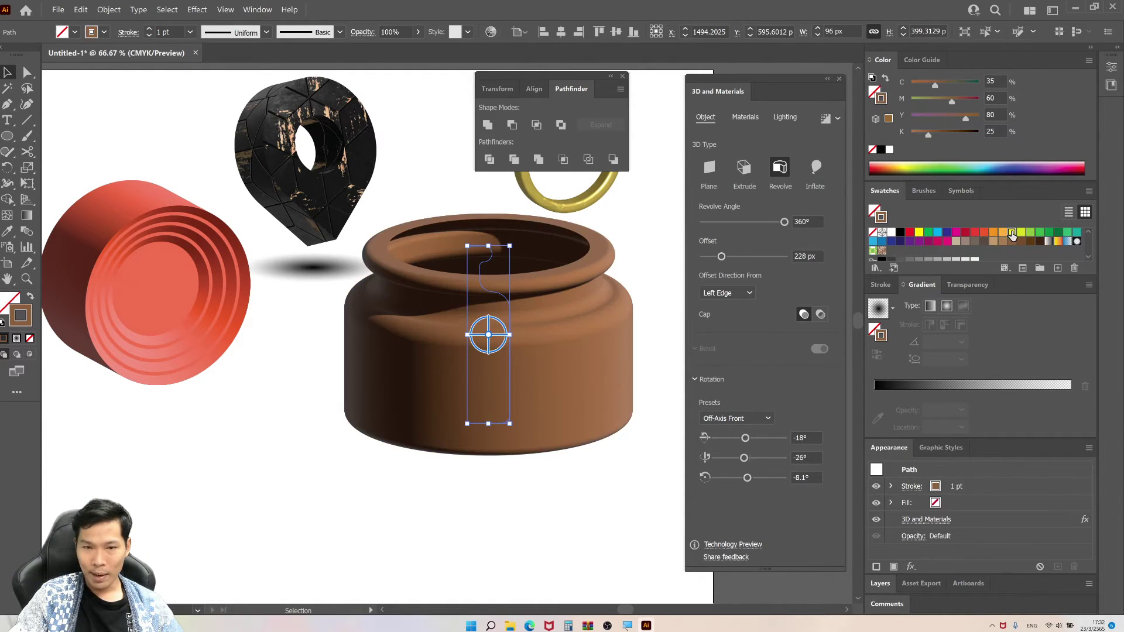
pyautogui.hotkey('ctrl', 'z')
pyautogui.hotkey('ctrl', 'z')
pyautogui.moveTo(745, 439)
pyautogui.mouseDown()
pyautogui.moveTo(736, 438)
pyautogui.moveTo(748, 457)
pyautogui.mouseUp()
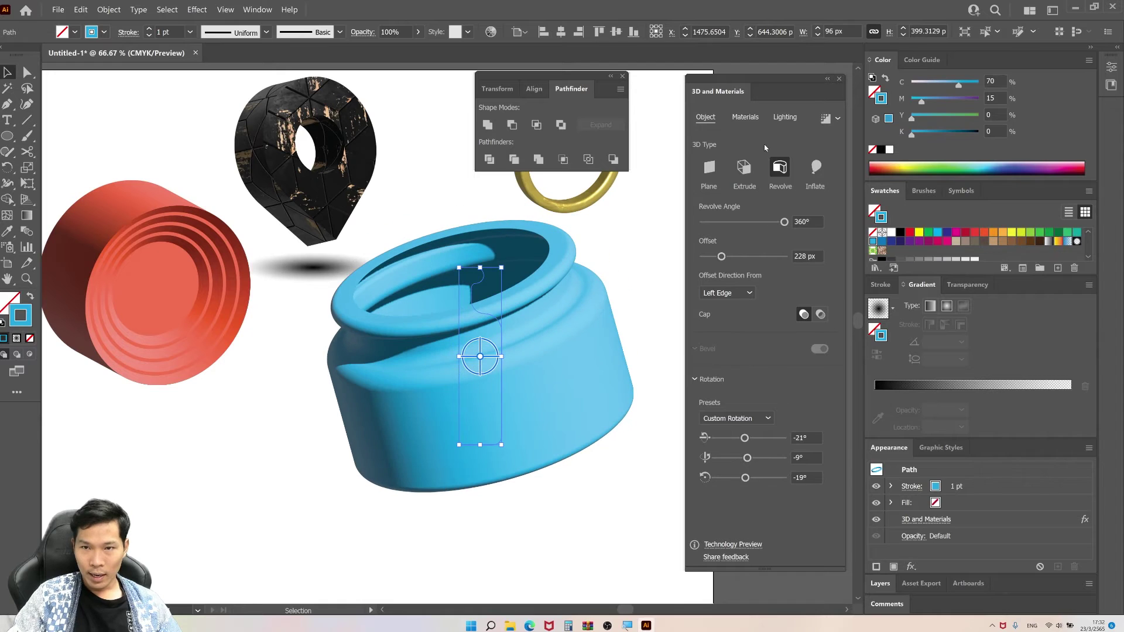
# Apply Calacatta Marble to the jar with ray tracing on, then deselect it
pyautogui.click(752, 119)
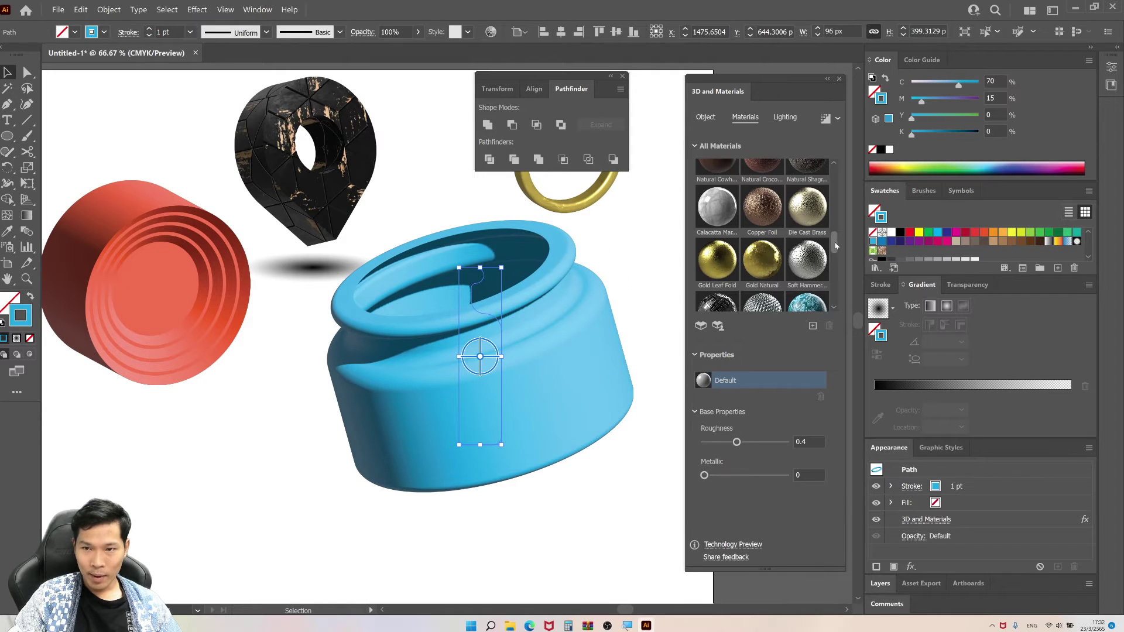
pyautogui.scroll(-1, 722, 208)
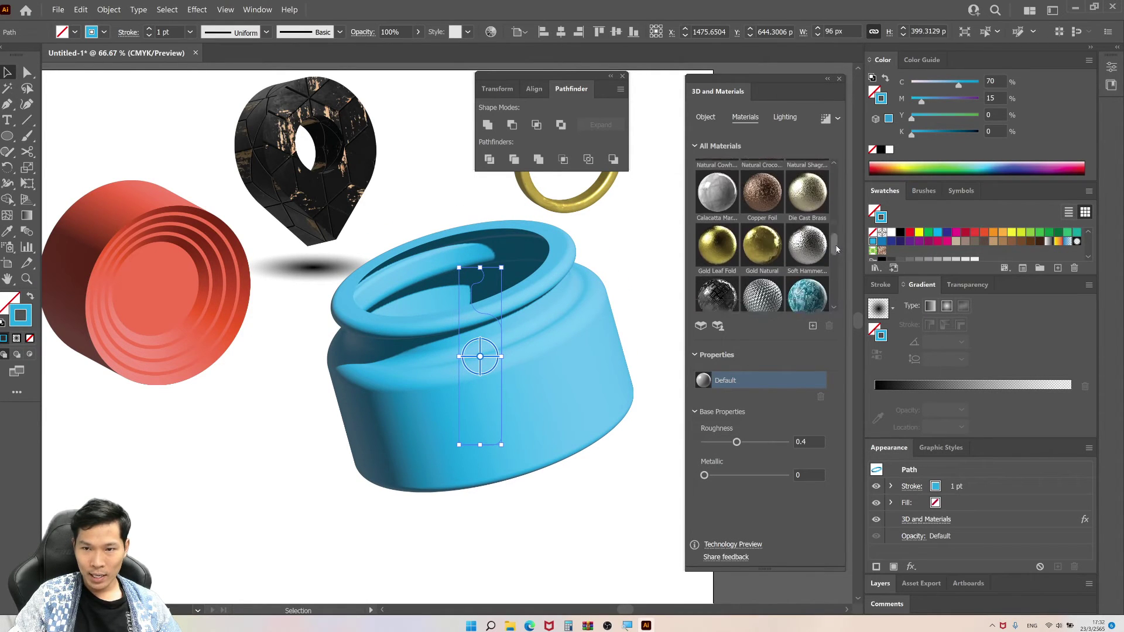
pyautogui.click(721, 209)
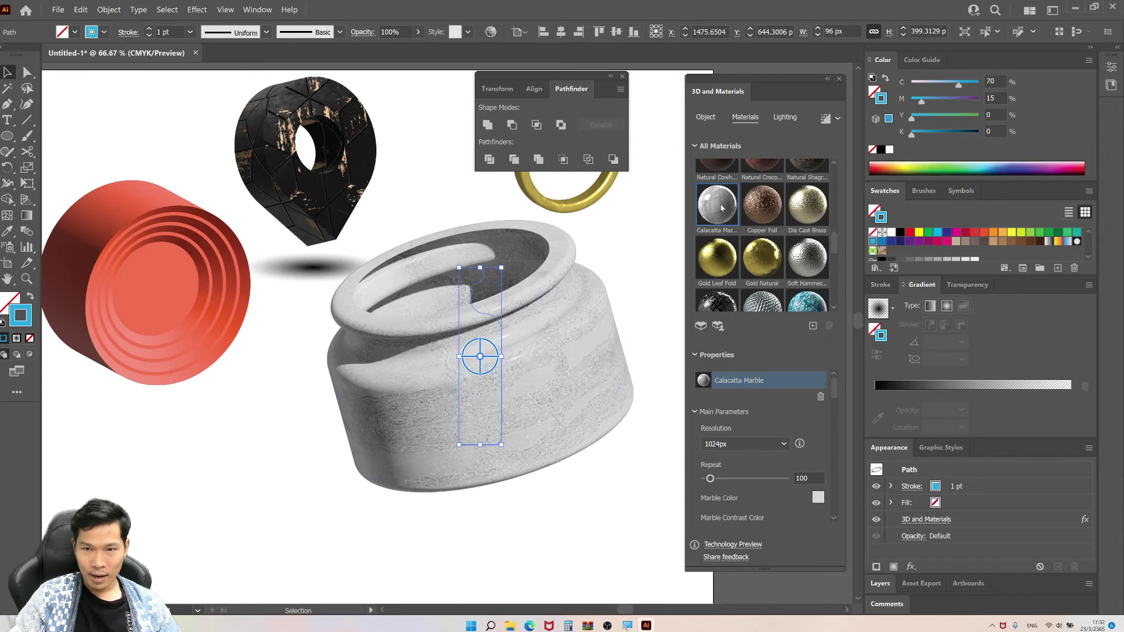
pyautogui.click(827, 119)
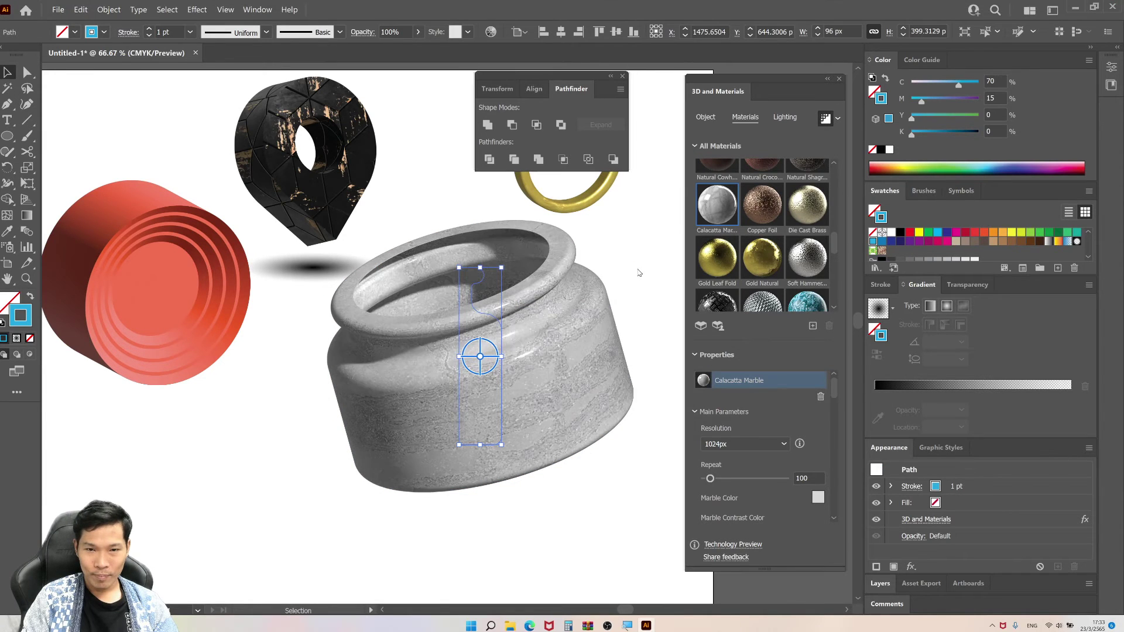
pyautogui.click(637, 271)
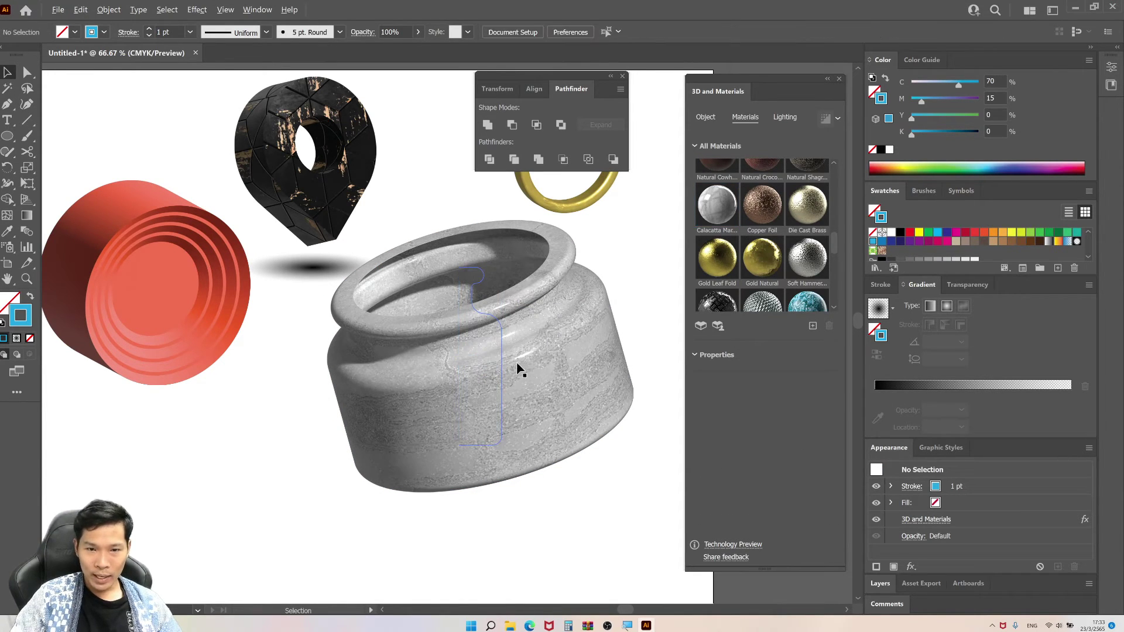
pyautogui.scroll(2, 518, 369)
pyautogui.scroll(-1, 546, 332)
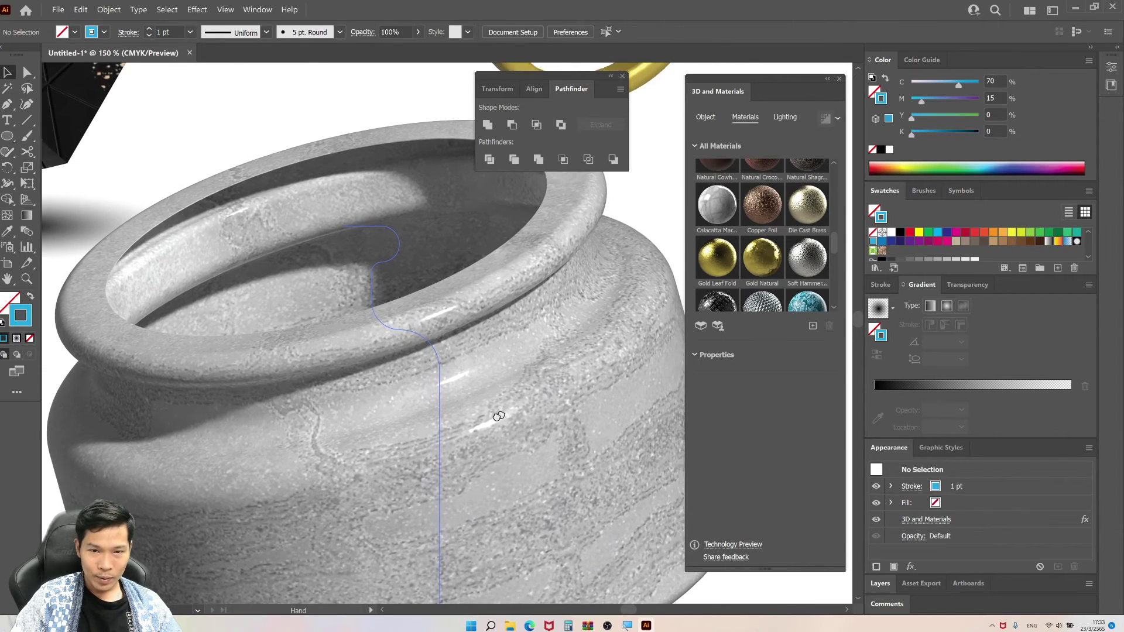
pyautogui.scroll(-1, 539, 333)
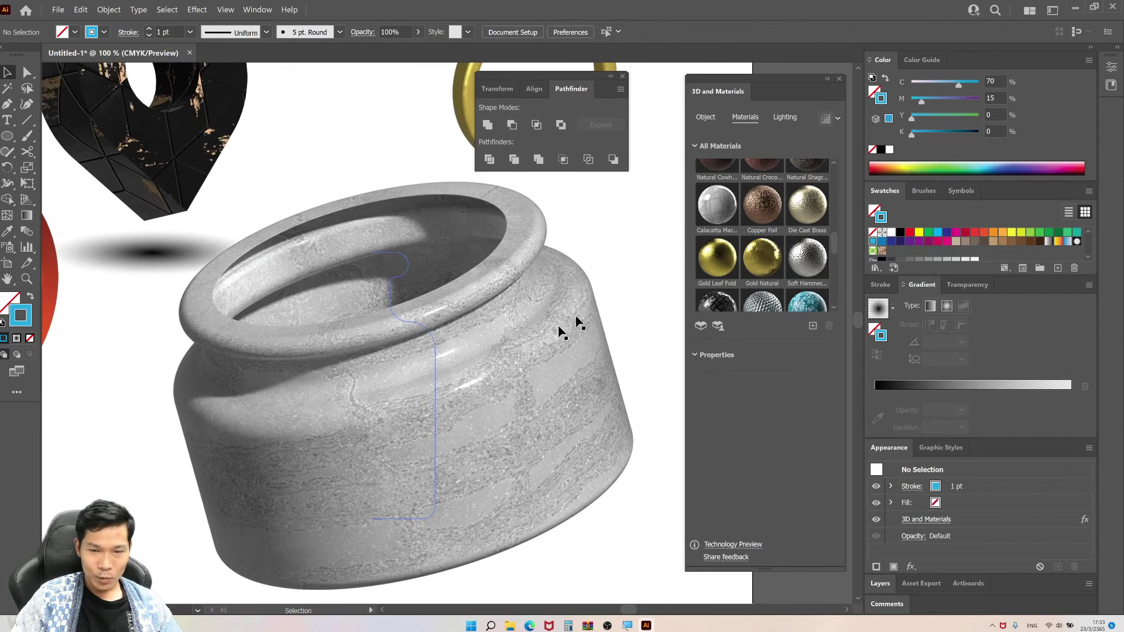
pyautogui.scroll(-1, 644, 273)
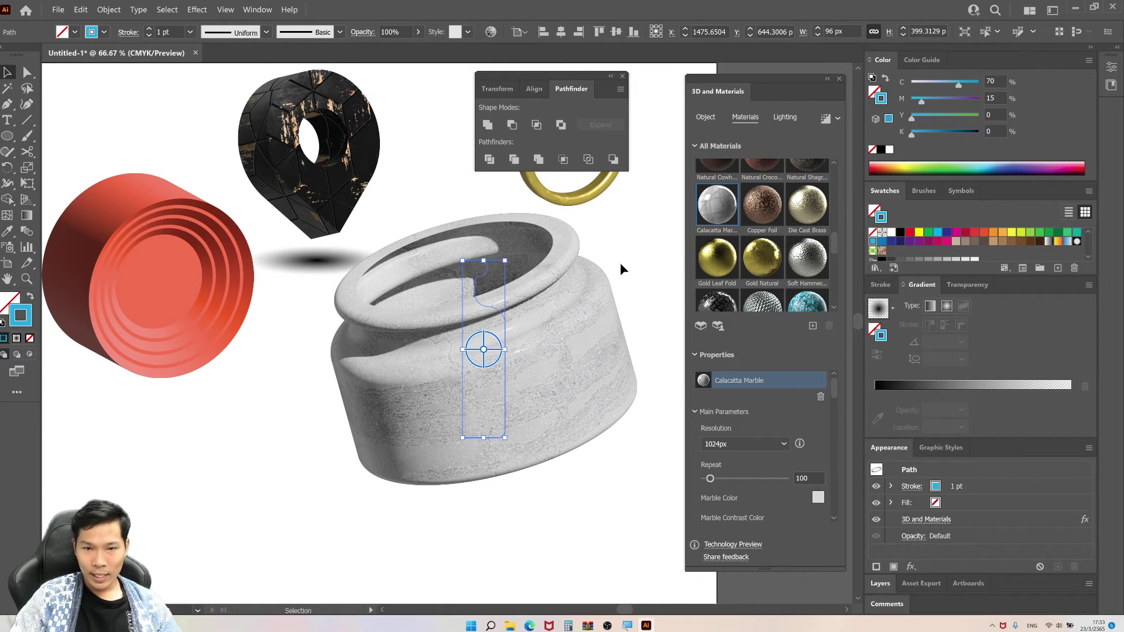
pyautogui.click(621, 264)
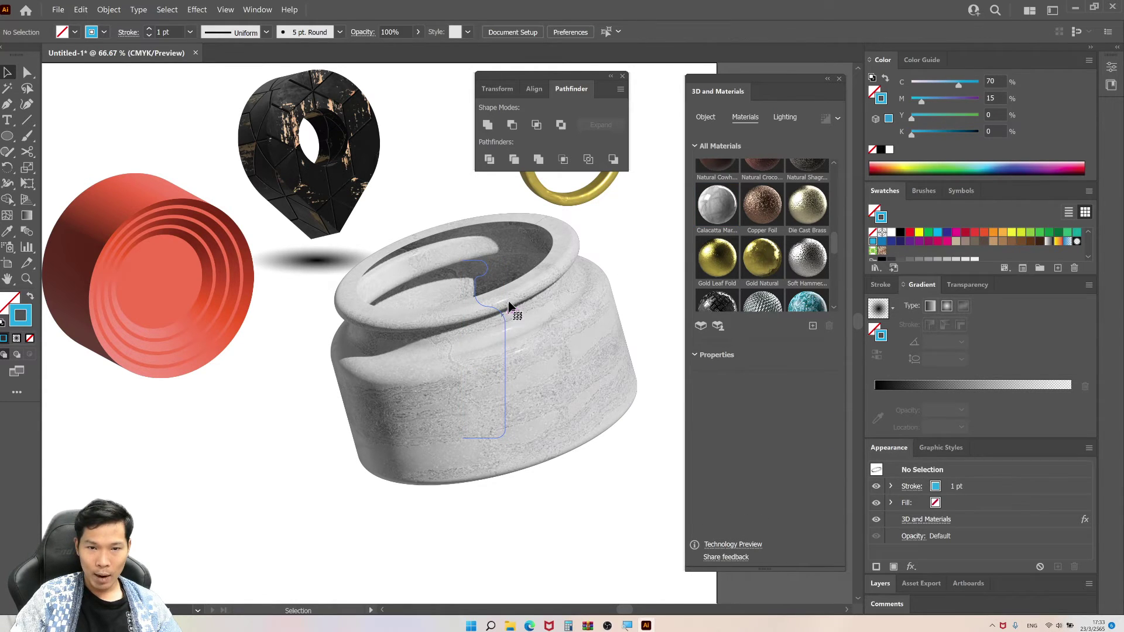
# Drag the profile's top anchors into a narrow rimmed neck and remove the Calacatta Marble material
pyautogui.click(507, 309)
pyautogui.press('a')
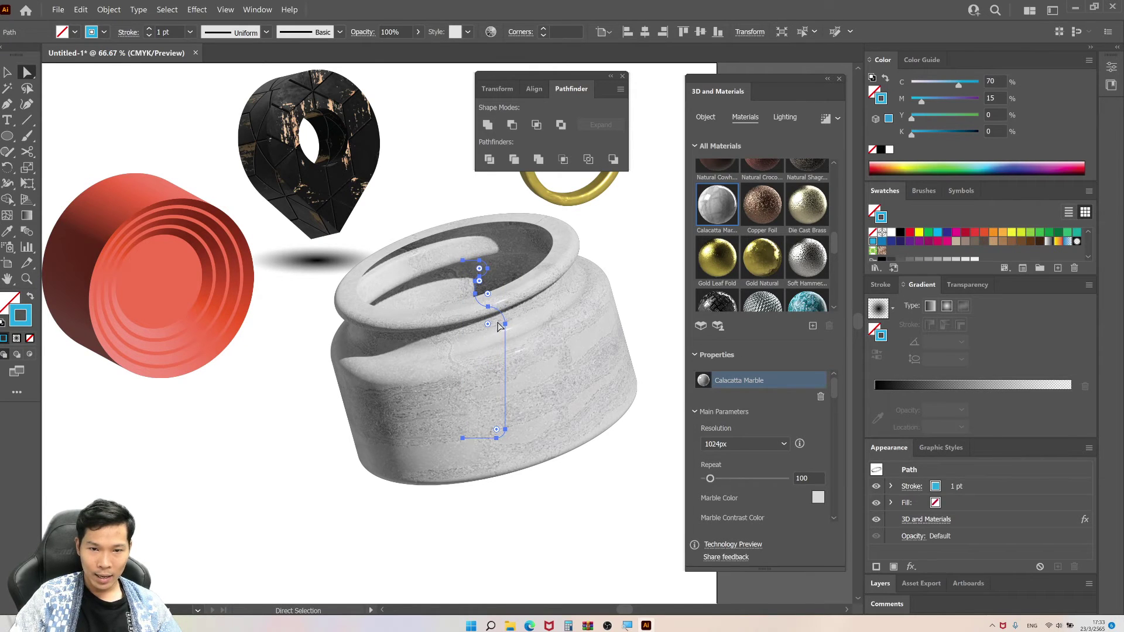
pyautogui.moveTo(463, 259); pyautogui.dragTo(467, 269)
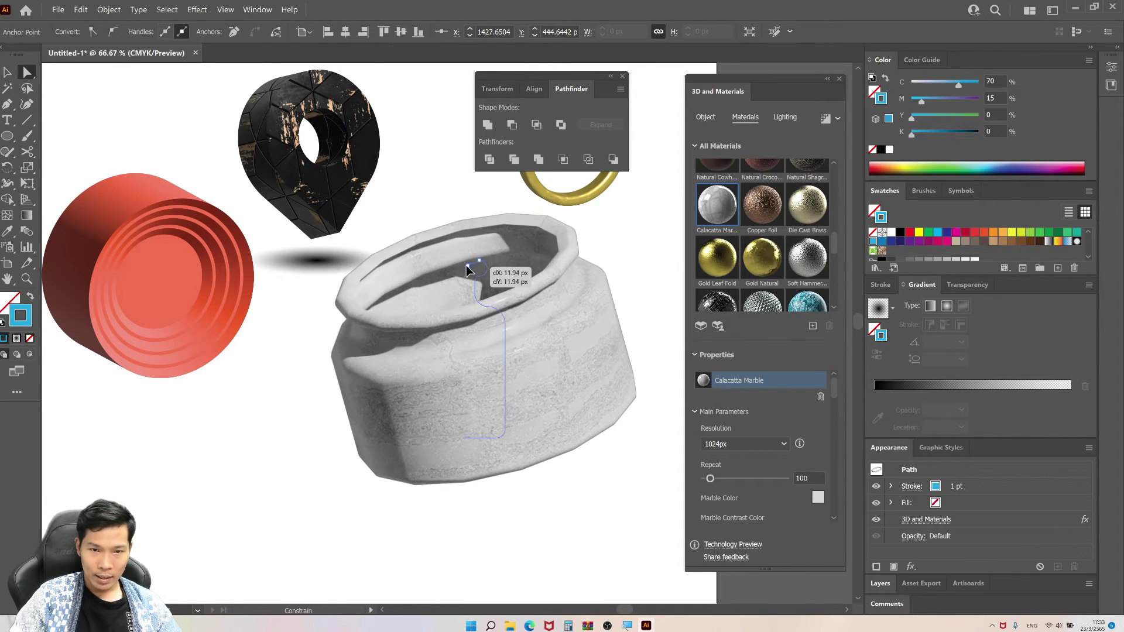
pyautogui.moveTo(467, 269); pyautogui.dragTo(475, 228)
pyautogui.hotkey('ctrl', '1')
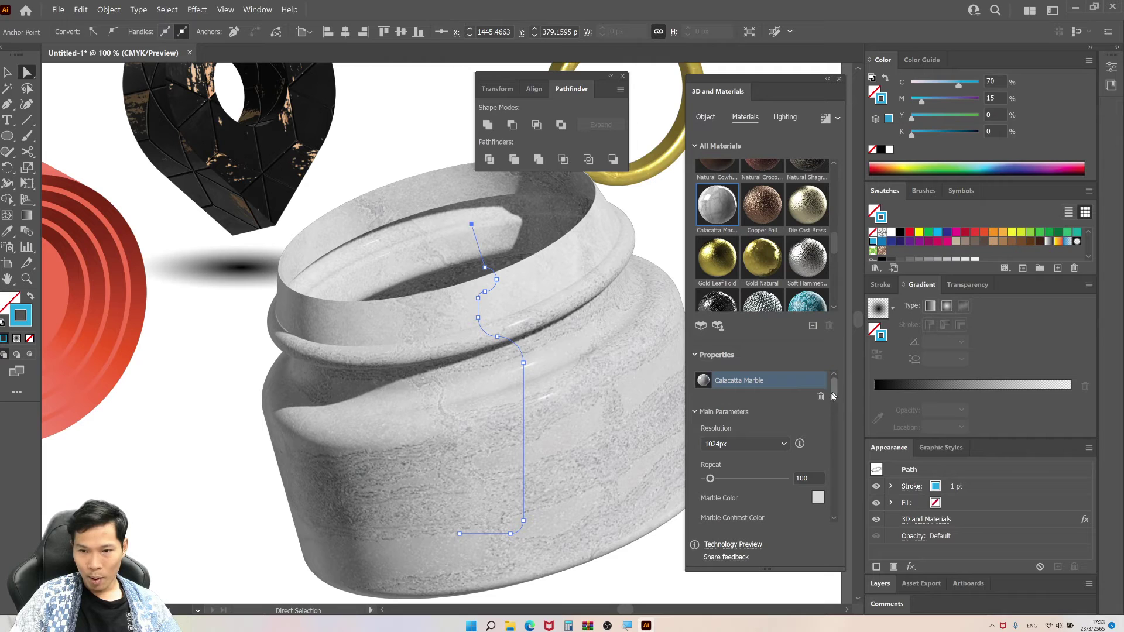
pyautogui.click(821, 397)
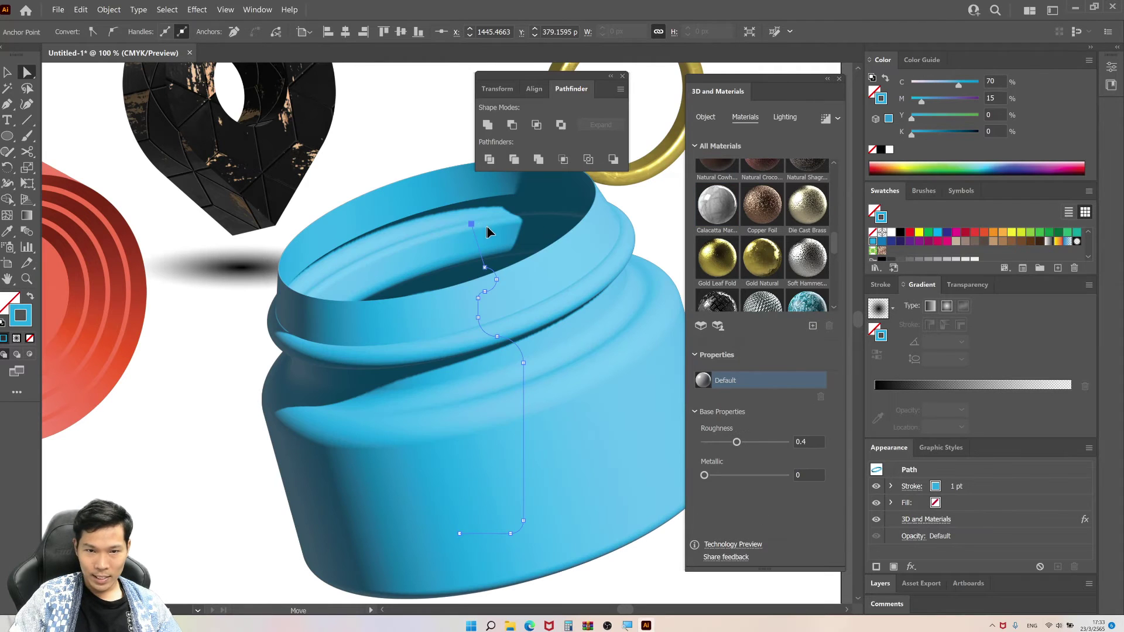
pyautogui.moveTo(487, 227); pyautogui.dragTo(509, 232)
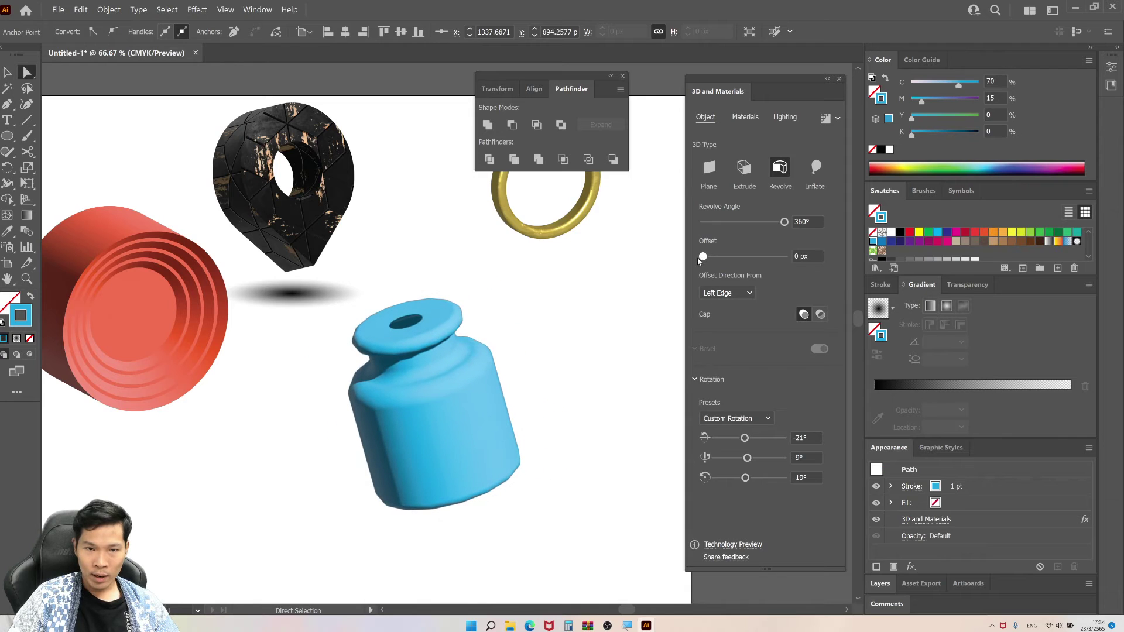
# Rotate the profile path into a flat-rimmed jar and move it up and right
pyautogui.press('v')
pyautogui.moveTo(466, 340)
pyautogui.mouseDown()
pyautogui.moveTo(516, 364)
pyautogui.moveTo(472, 319)
pyautogui.moveTo(397, 345)
pyautogui.moveTo(396, 409)
pyautogui.moveTo(421, 449)
pyautogui.mouseUp()
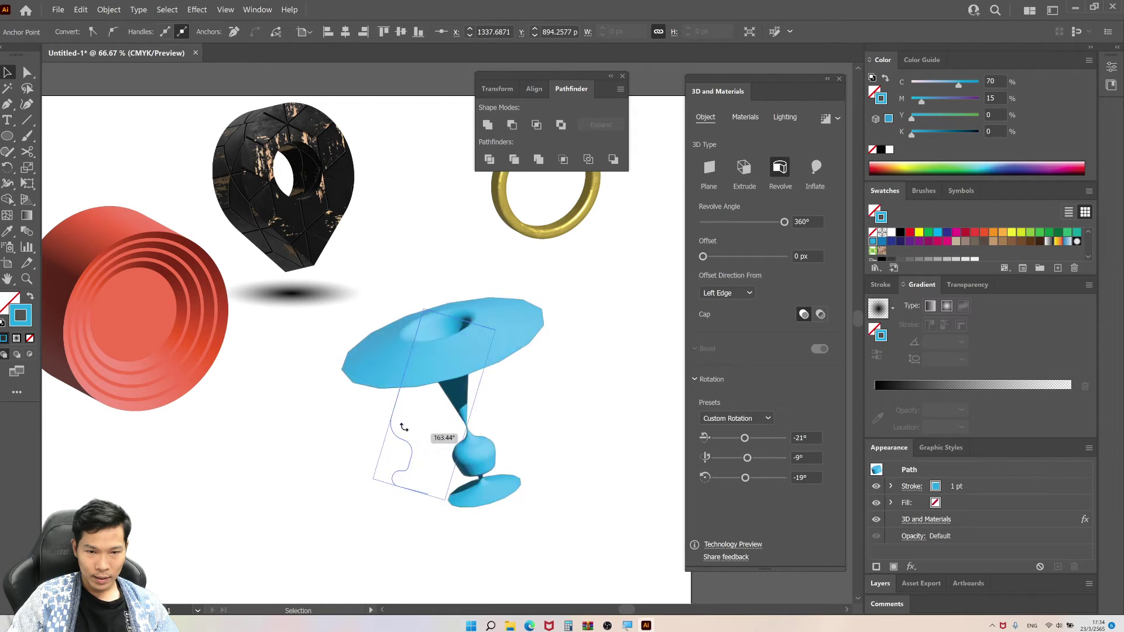
pyautogui.moveTo(422, 448)
pyautogui.mouseDown()
pyautogui.moveTo(445, 385)
pyautogui.moveTo(490, 389)
pyautogui.mouseUp()
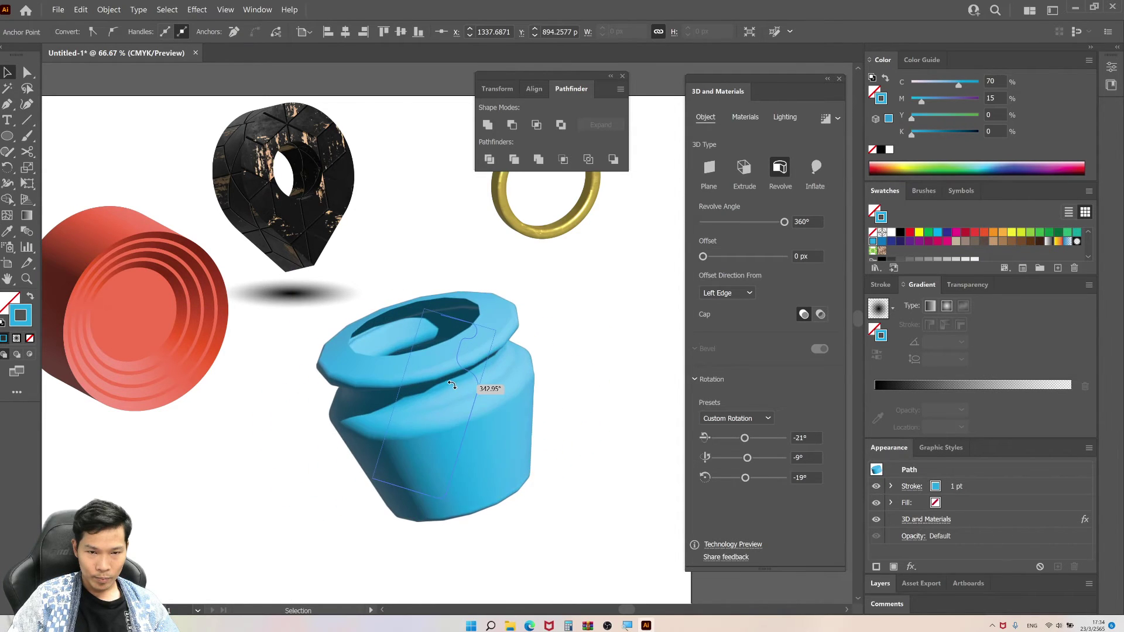
pyautogui.scroll(1, 577, 427)
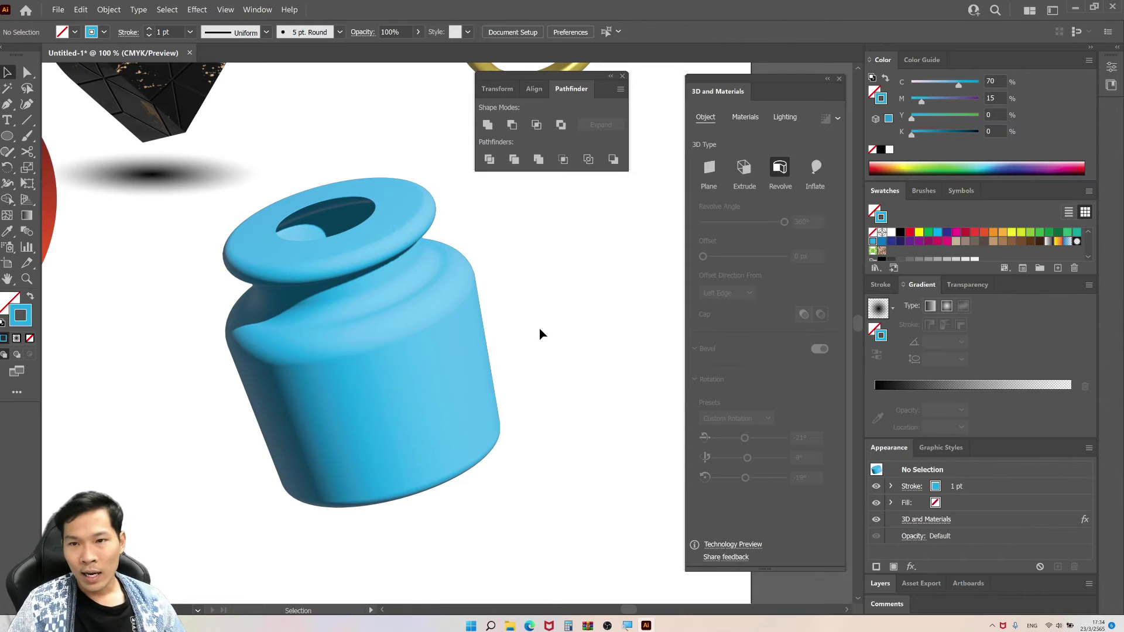
pyautogui.moveTo(472, 352)
pyautogui.mouseDown()
pyautogui.moveTo(562, 382)
pyautogui.moveTo(550, 406)
pyautogui.mouseUp()
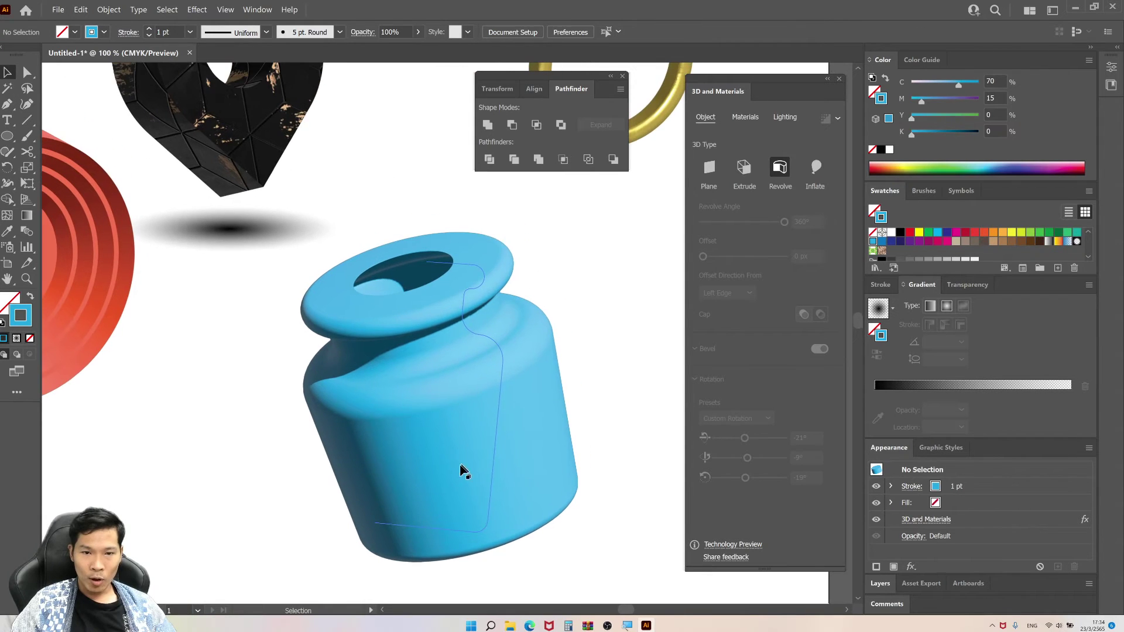
pyautogui.moveTo(462, 469); pyautogui.dragTo(597, 334)
pyautogui.click(359, 414)
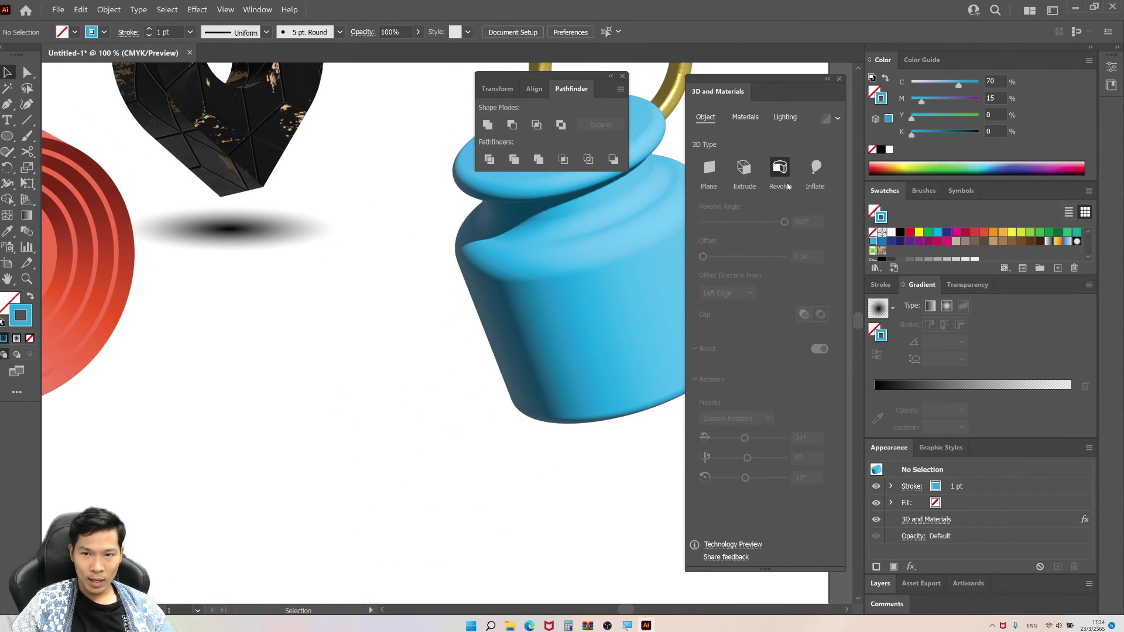
pyautogui.moveTo(346, 414); pyautogui.dragTo(376, 426)
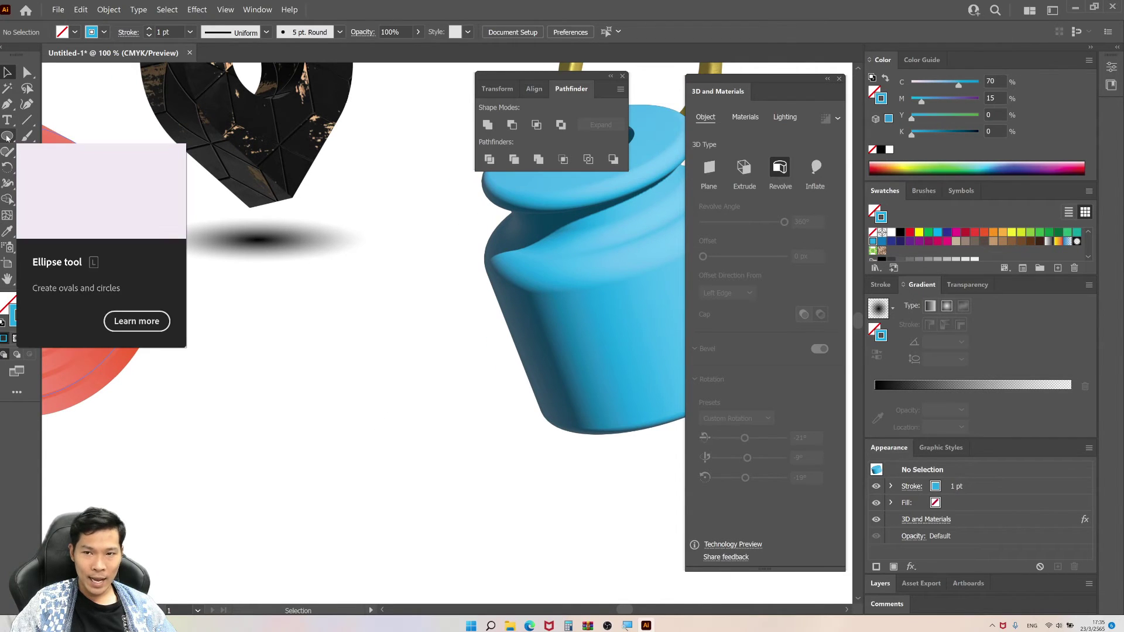
# Draw a tall rectangle, round its corners into a pill and give it a blue fill
pyautogui.press('m')
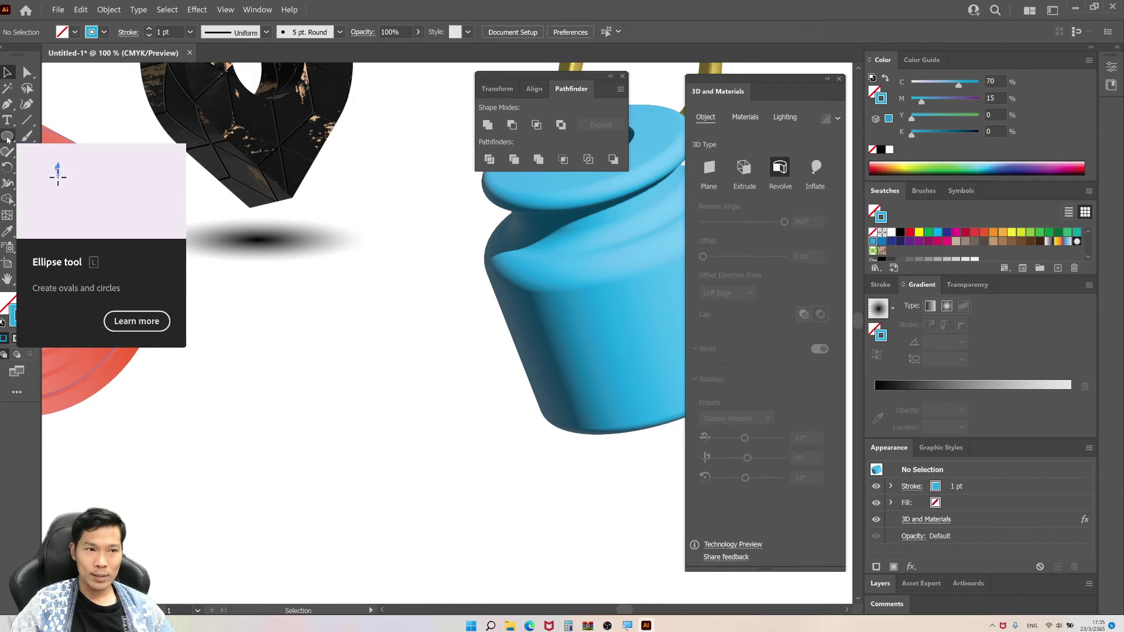
pyautogui.moveTo(300, 317); pyautogui.dragTo(348, 487)
pyautogui.press('v')
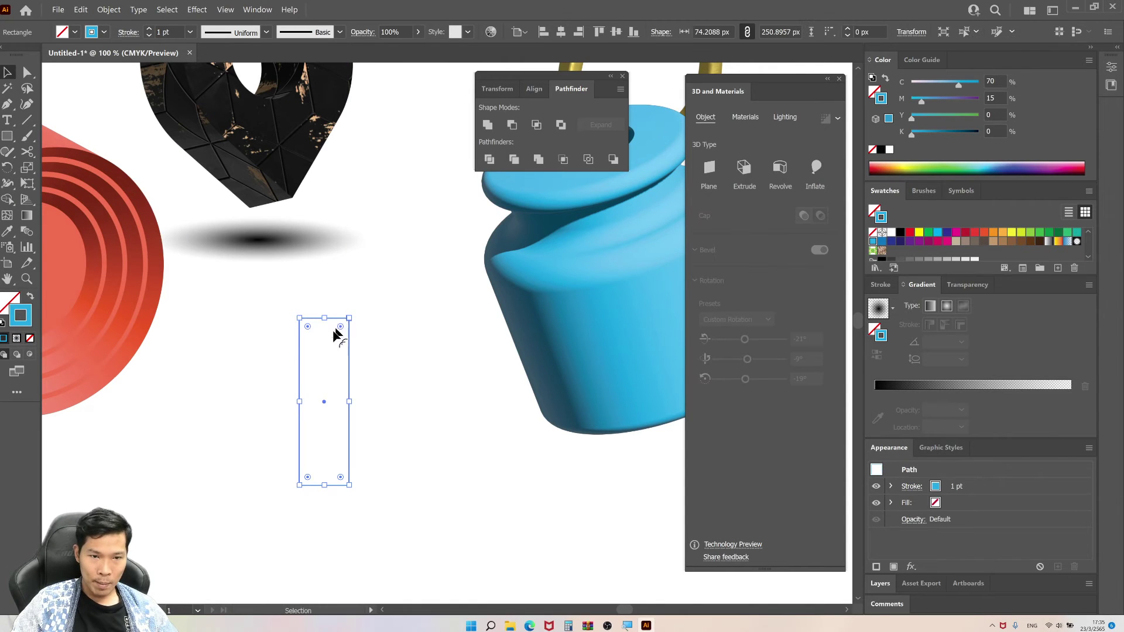
pyautogui.moveTo(339, 326); pyautogui.dragTo(141, 340)
pyautogui.click(9, 309)
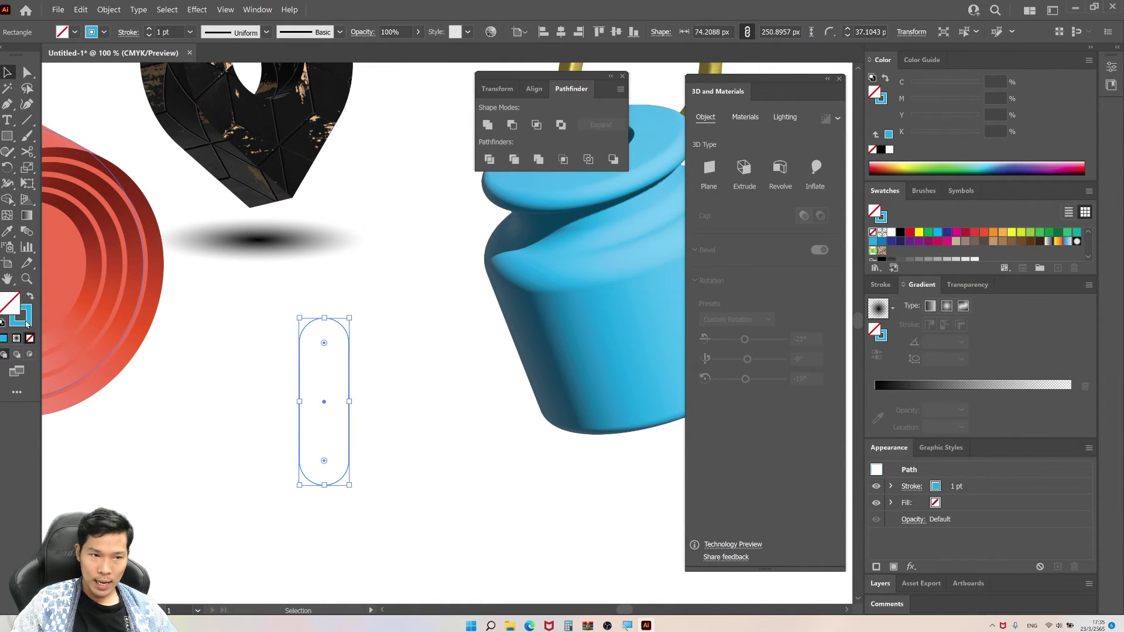
pyautogui.click(30, 301)
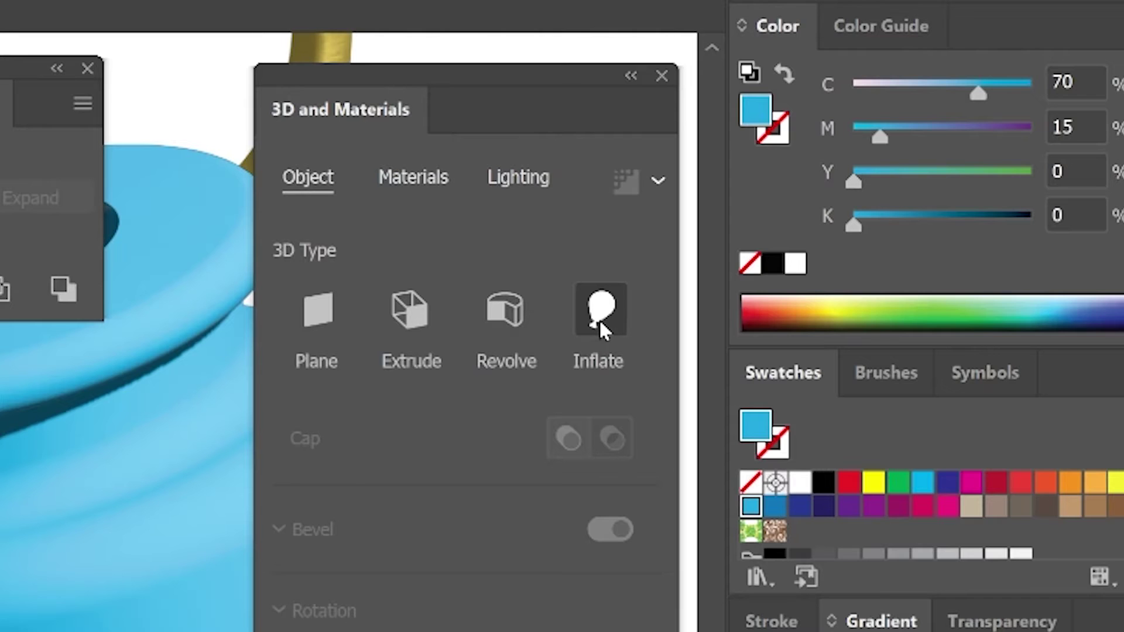
# Inflate the pill into 3D, tilt its rotation slightly, and render with ray tracing
pyautogui.click(601, 321)
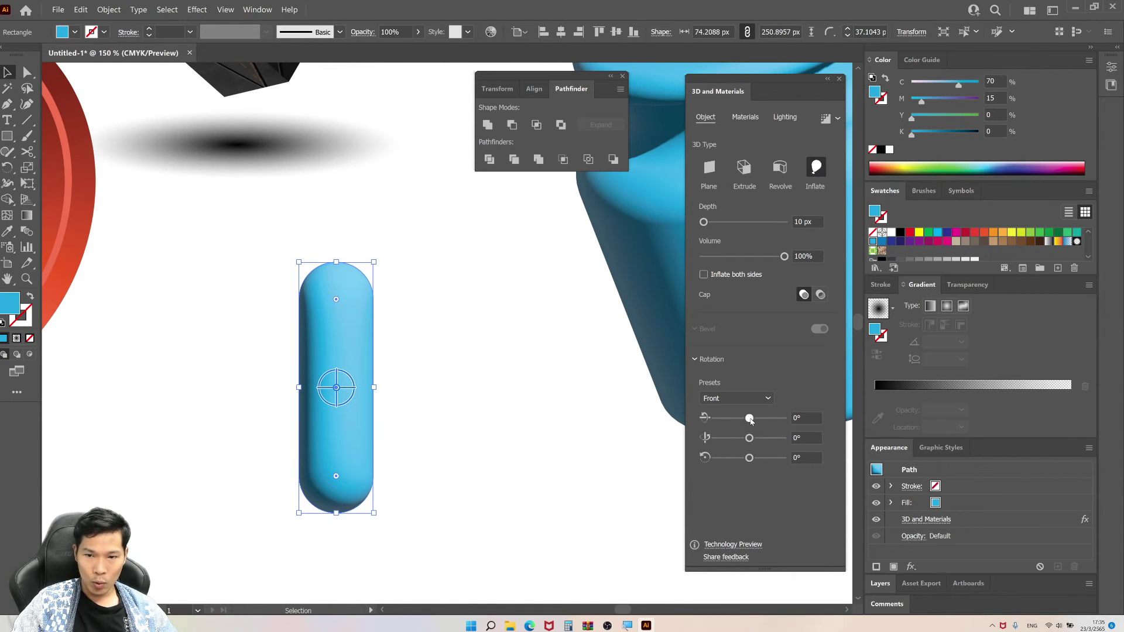
pyautogui.moveTo(750, 420)
pyautogui.mouseDown()
pyautogui.moveTo(768, 440)
pyautogui.moveTo(750, 458)
pyautogui.mouseUp()
pyautogui.moveTo(759, 418); pyautogui.dragTo(750, 438)
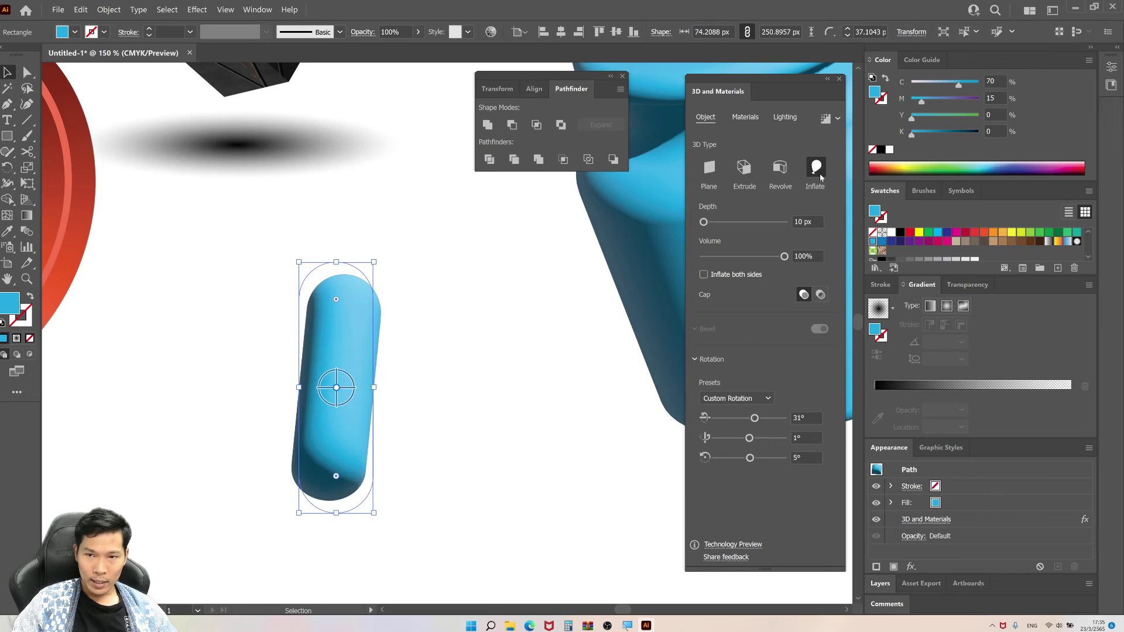
pyautogui.click(826, 118)
# Add pill copies beside the blue one, coloured orange-red on the right and green on the left
pyautogui.click(581, 311)
pyautogui.scroll(-3, 475, 447)
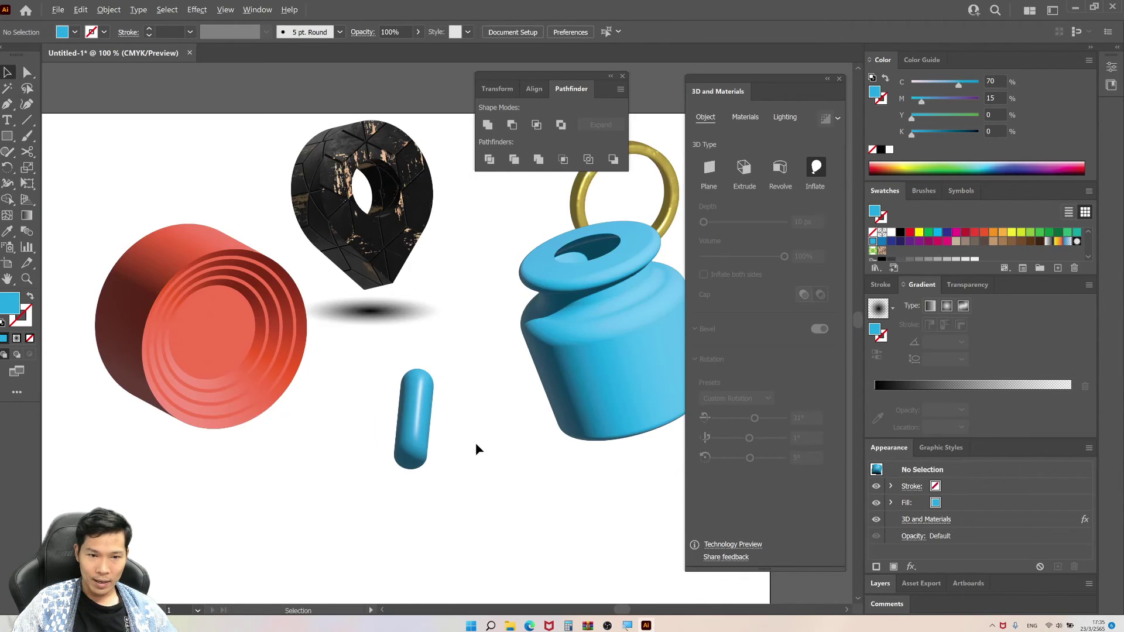
pyautogui.scroll(3, 474, 446)
pyautogui.keyDown('alt'); pyautogui.moveTo(332, 432); pyautogui.dragTo(471, 431); pyautogui.keyUp('alt')
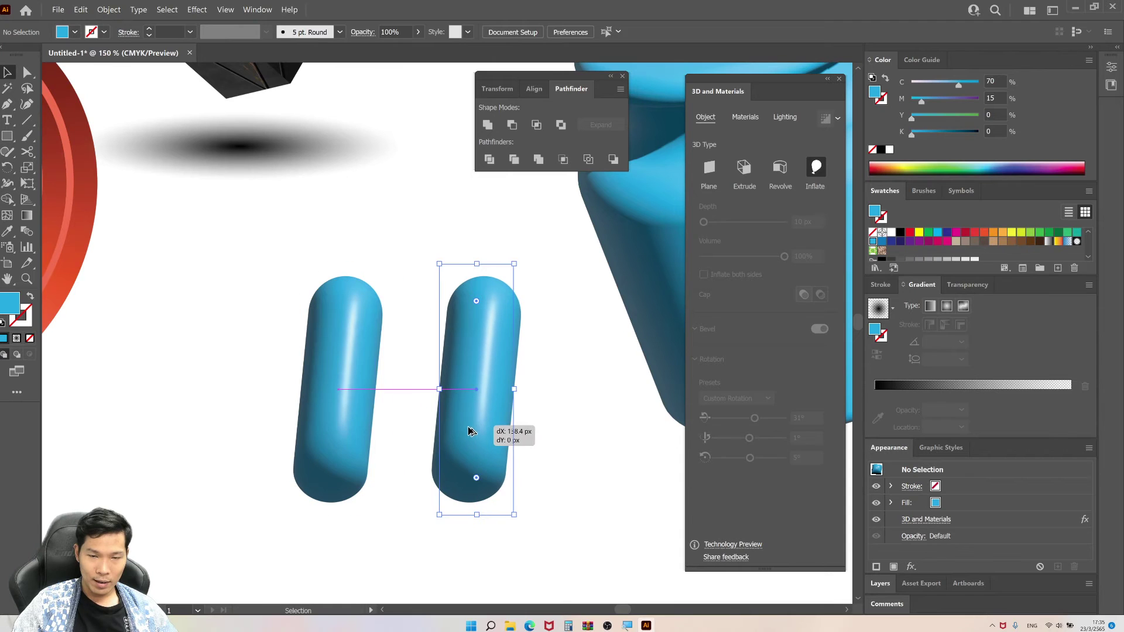
pyautogui.click(965, 232)
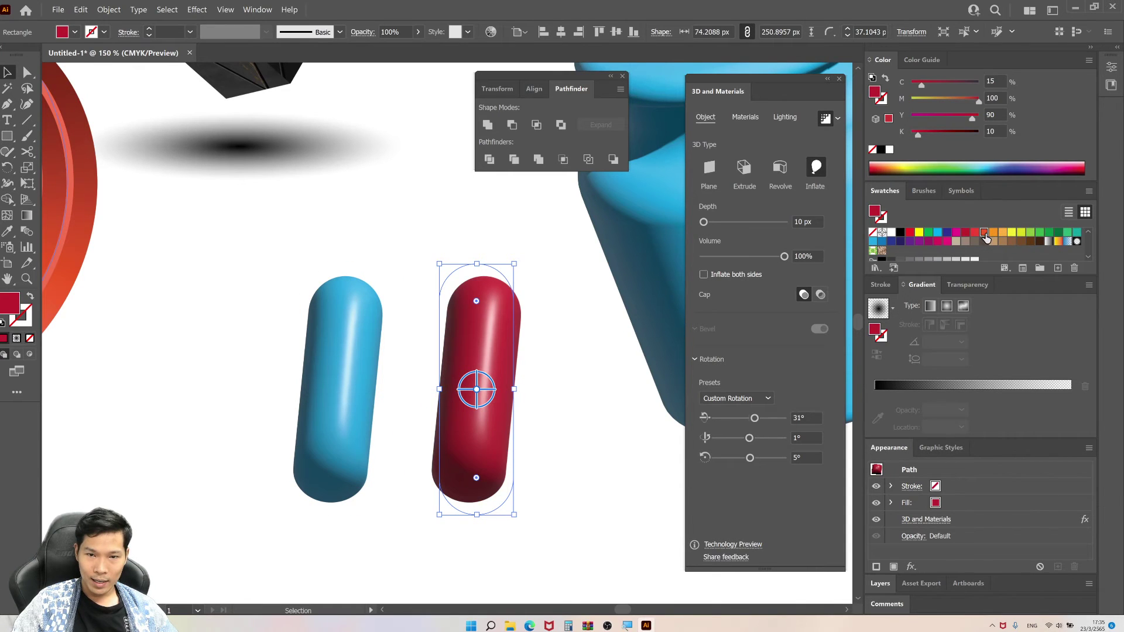
pyautogui.moveTo(471, 418); pyautogui.dragTo(262, 418)
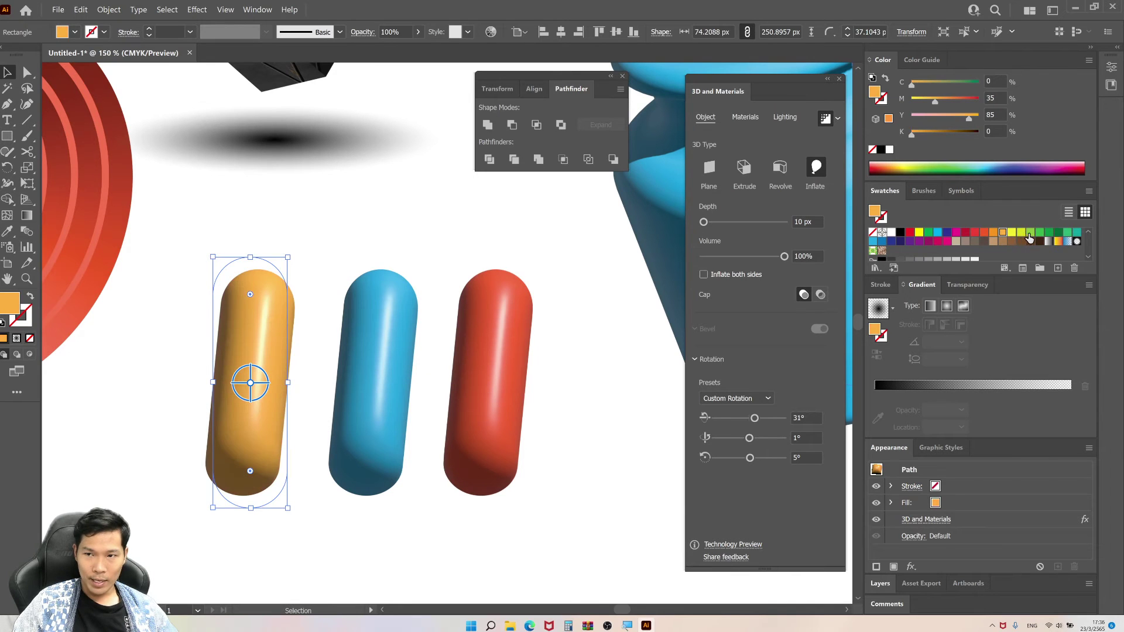
pyautogui.click(612, 462)
# Add a second row below with teal and magenta pill copies
pyautogui.scroll(-4, 592, 410)
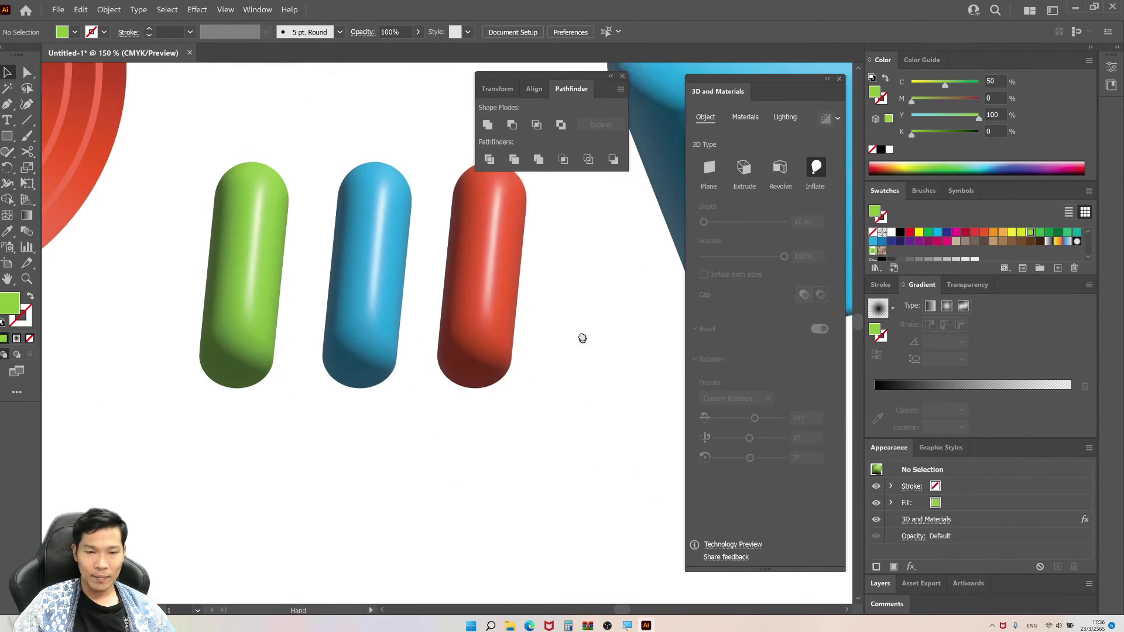
pyautogui.moveTo(221, 300); pyautogui.dragTo(254, 551)
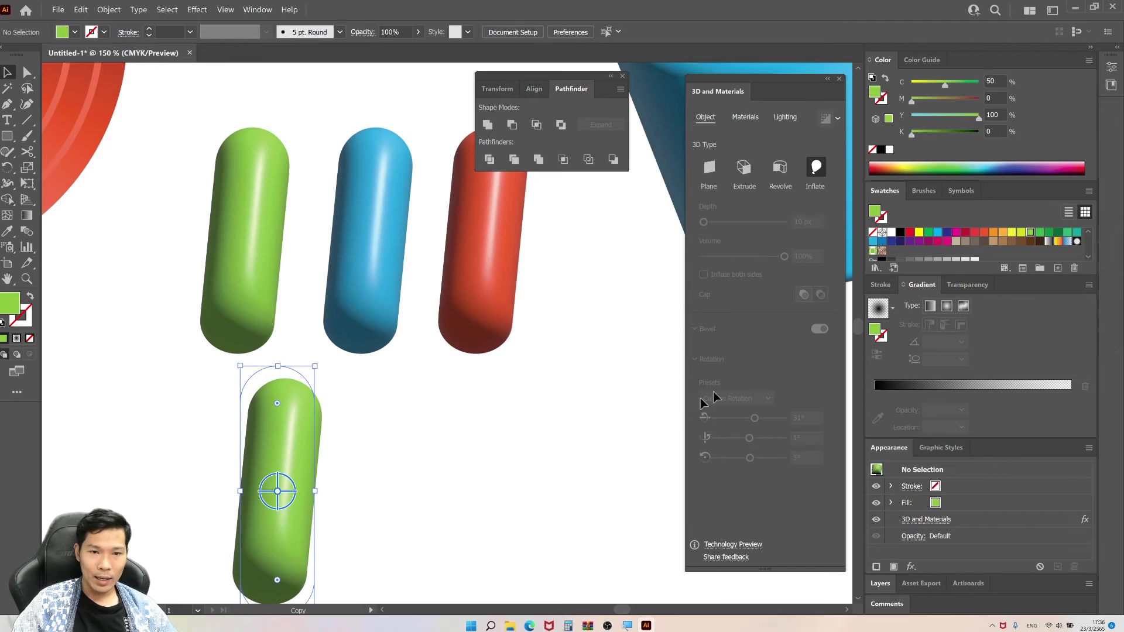
pyautogui.click(1075, 240)
pyautogui.moveTo(303, 440); pyautogui.dragTo(430, 445)
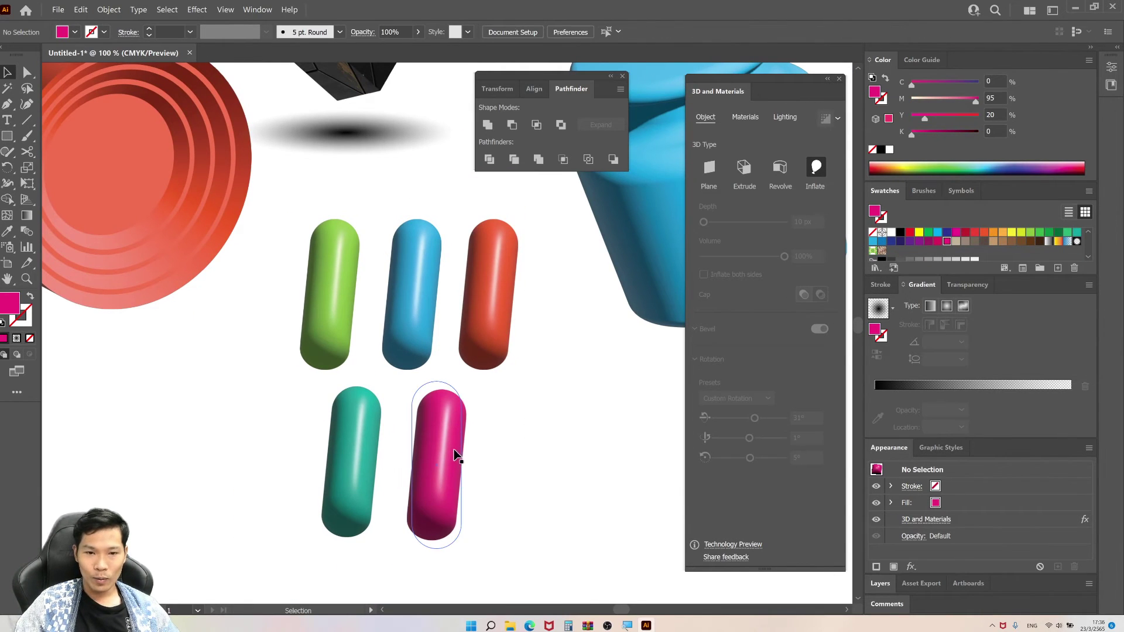
pyautogui.click(448, 454)
pyautogui.click(745, 116)
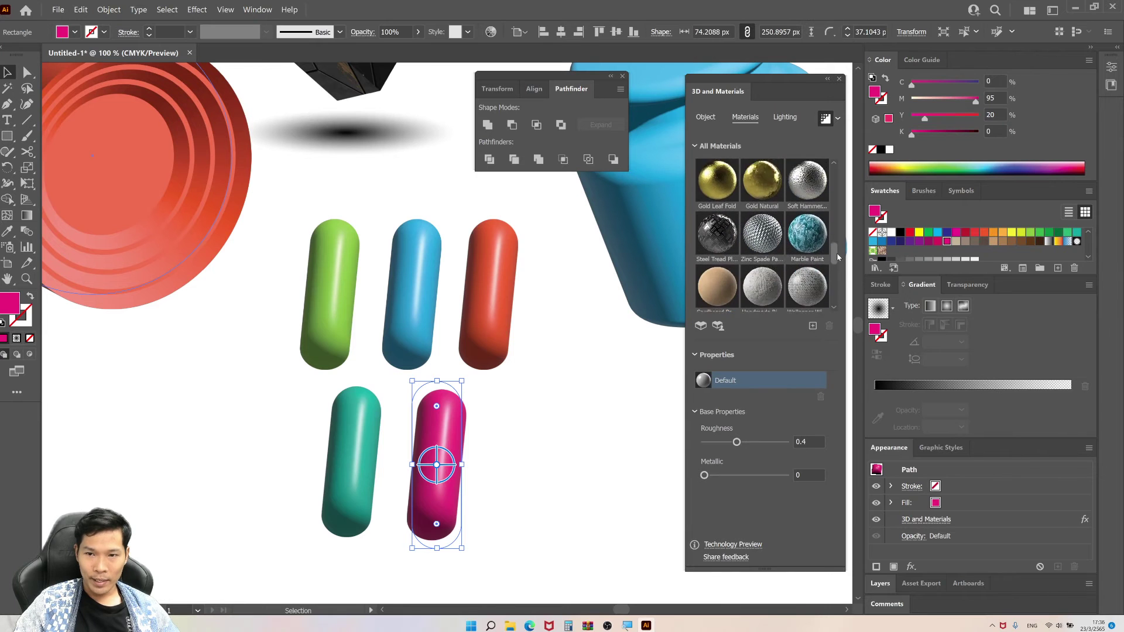
# Apply the Wax Paint material to the magenta pill
pyautogui.scroll(-5, 838, 263)
pyautogui.click(807, 251)
pyautogui.click(520, 429)
pyautogui.hotkey('ctrl', '+')
pyautogui.hotkey('ctrl', '+')
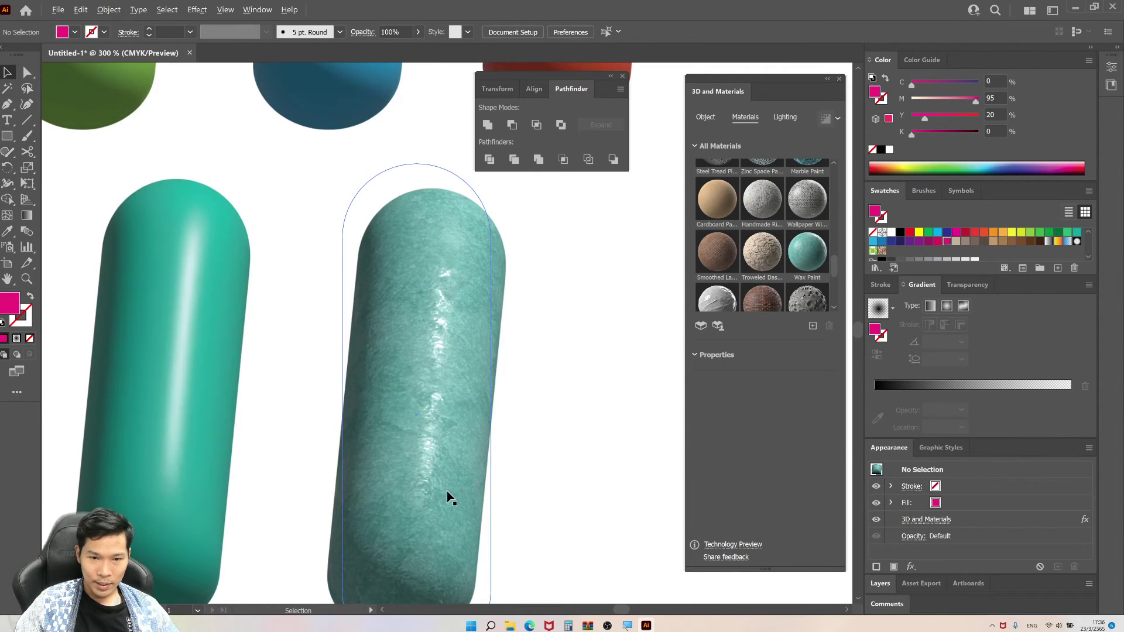
pyautogui.hotkey('ctrl', '-')
pyautogui.hotkey('ctrl', '-')
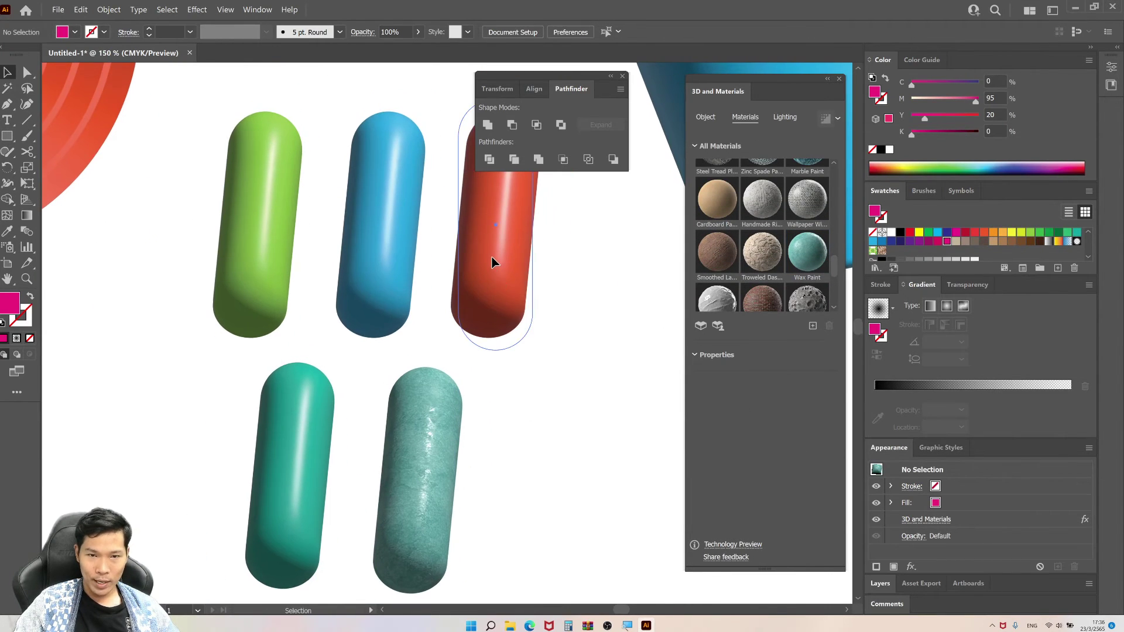
# Apply the Comet Pit Surface material to the orange-red pill
pyautogui.click(491, 262)
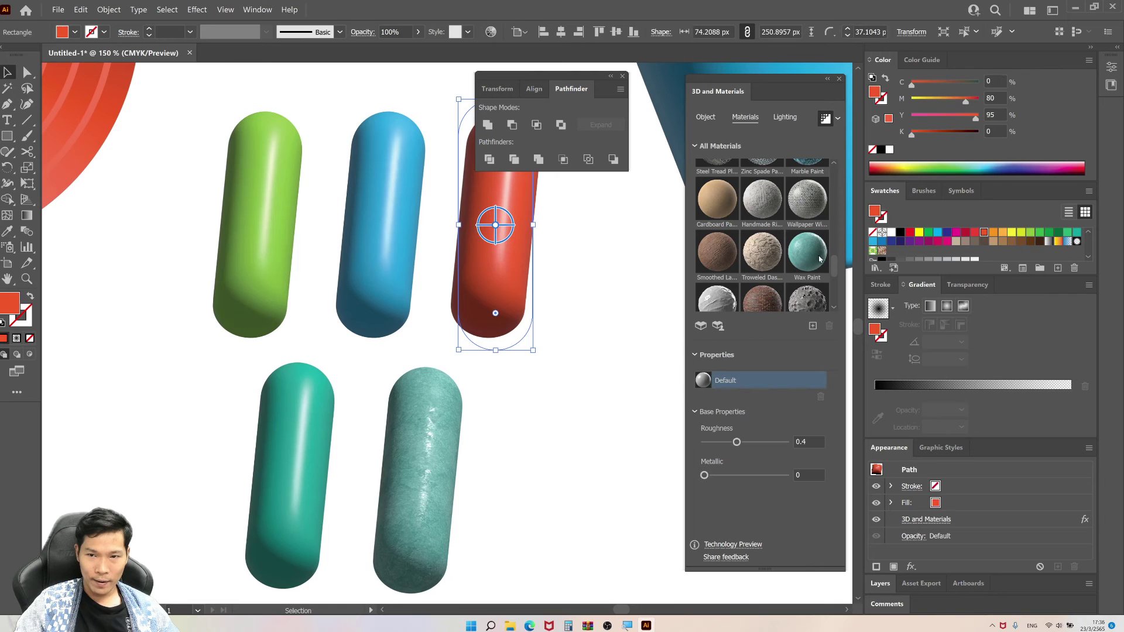
pyautogui.click(586, 362)
pyautogui.hotkey('ctrl', '-')
pyautogui.hotkey('ctrl', '-')
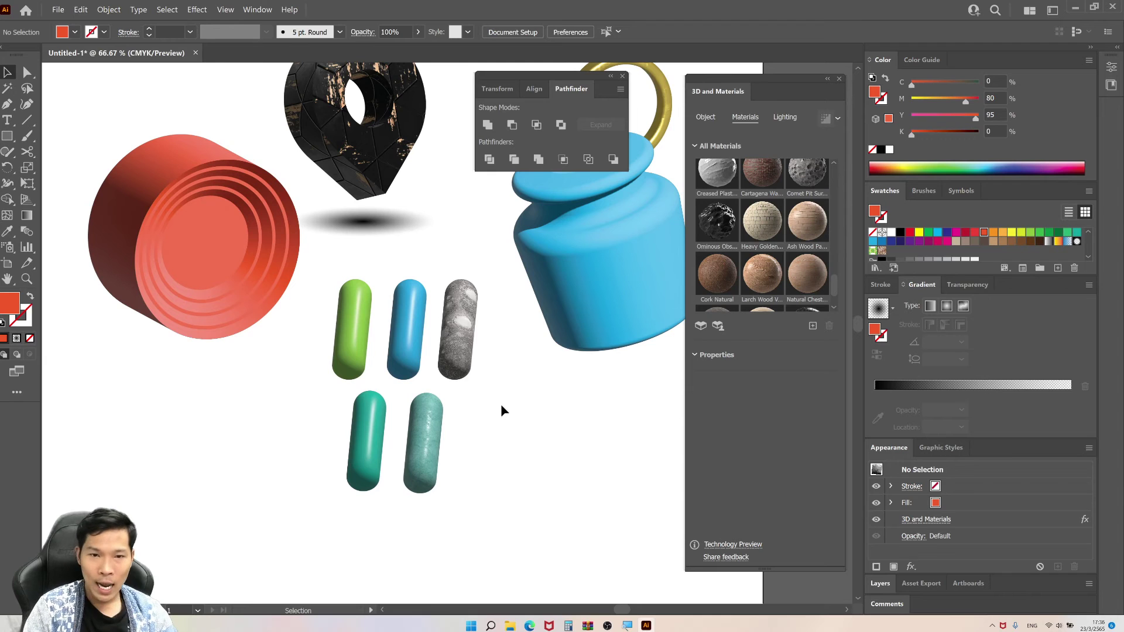
pyautogui.hotkey('ctrl', '+')
pyautogui.hotkey('ctrl', '+')
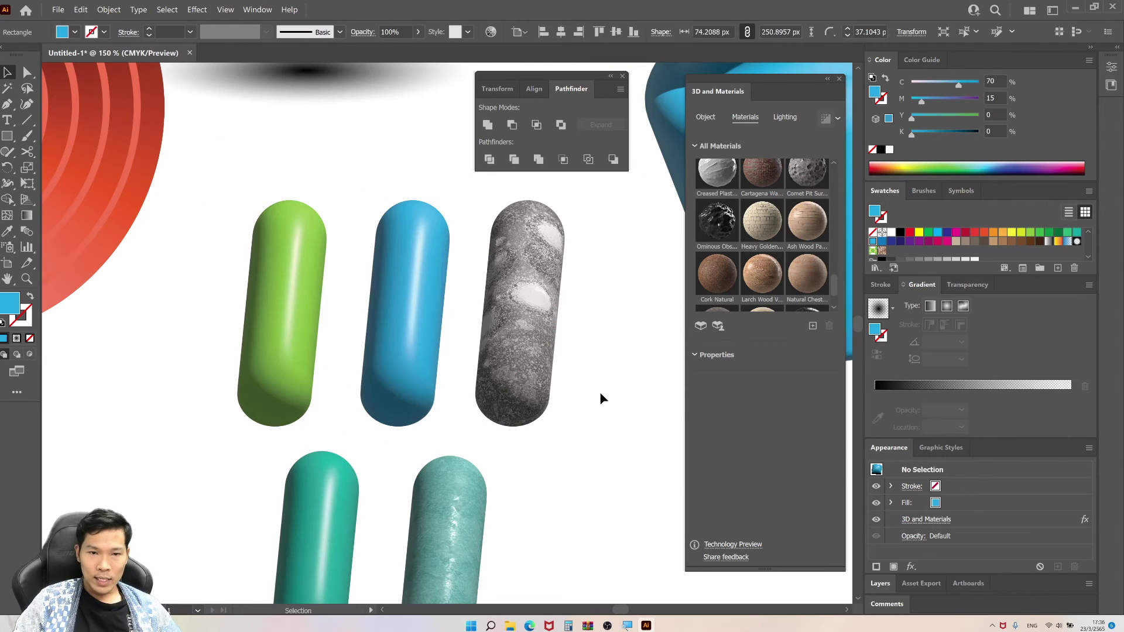
pyautogui.click(398, 381)
# Relight the blue pill at 110% intensity, 91° rotation and 25° height
pyautogui.click(785, 118)
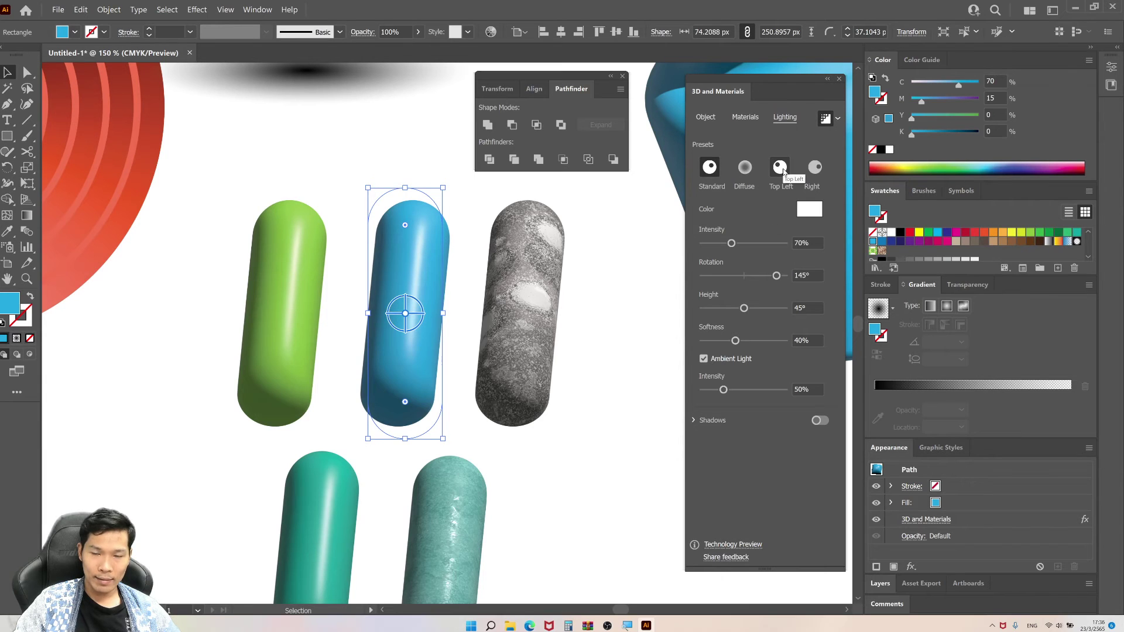
pyautogui.hotkey('ctrl', 'z')
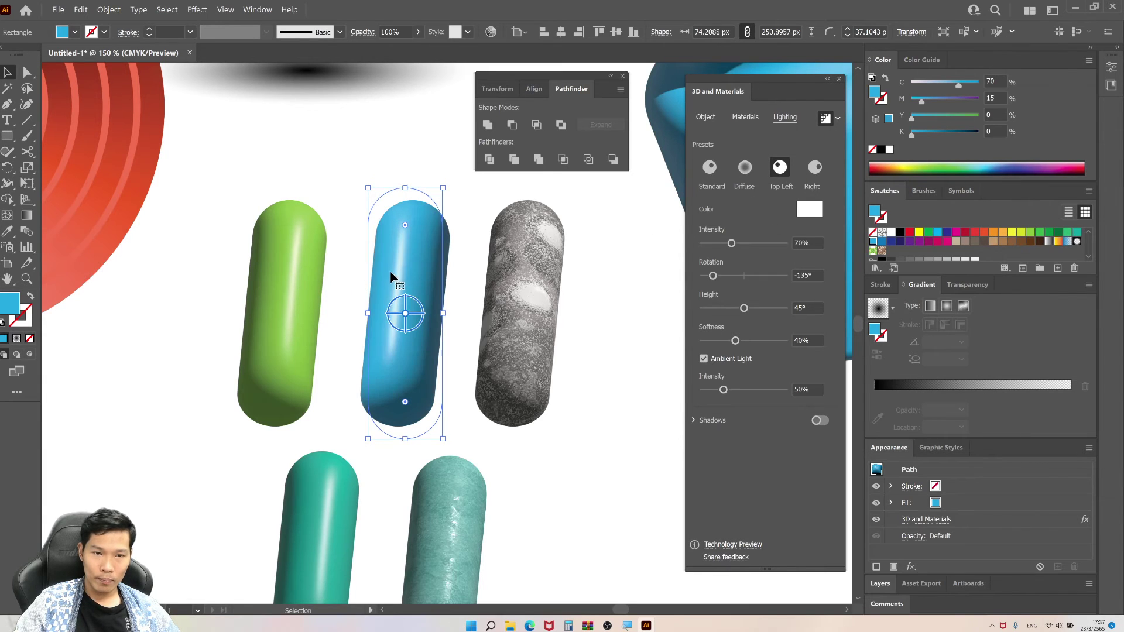
pyautogui.click(811, 171)
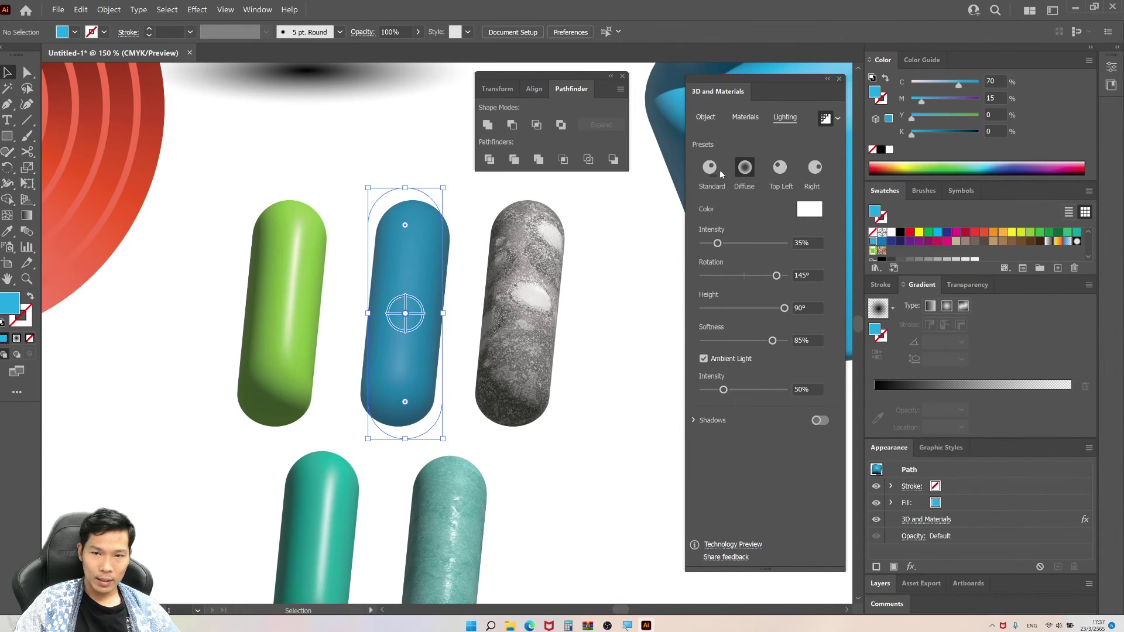
pyautogui.click(814, 168)
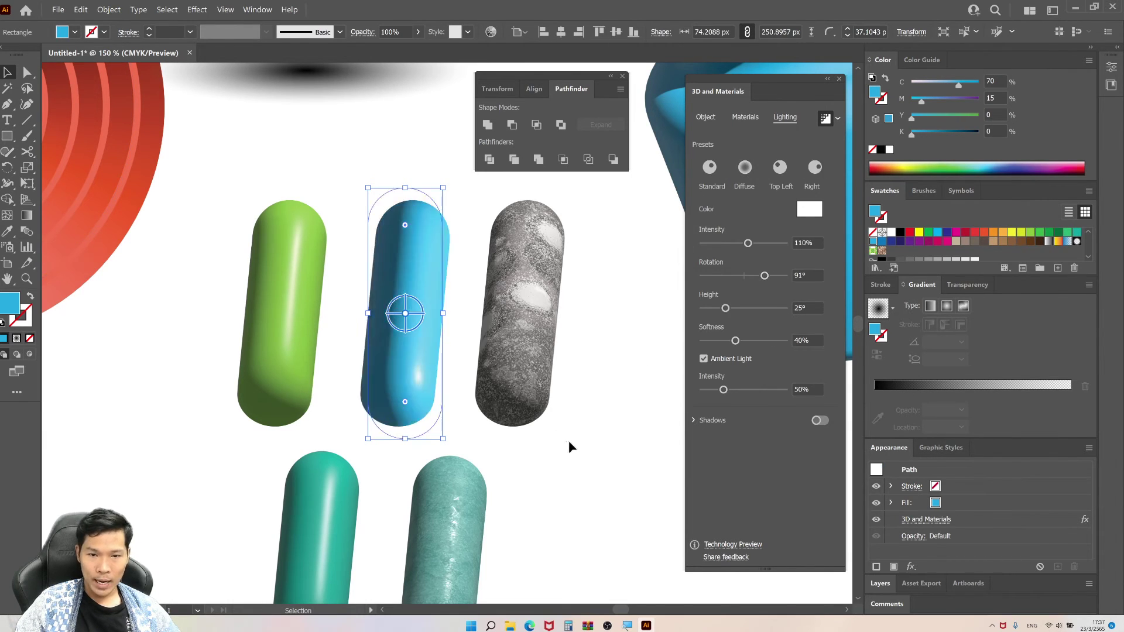
pyautogui.click(599, 433)
pyautogui.scroll(-1, 602, 430)
pyautogui.moveTo(607, 421); pyautogui.dragTo(581, 417)
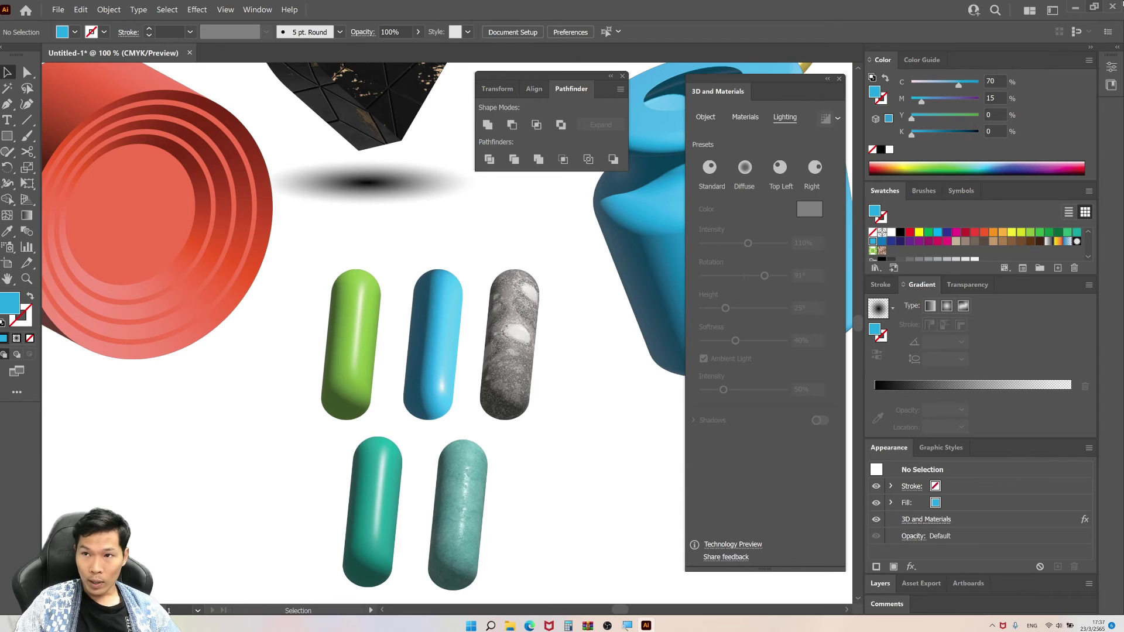
# Review the installed apps in Creative Cloud Desktop, then return to the Illustrator document
pyautogui.click(1077, 10)
pyautogui.moveTo(657, 148); pyautogui.dragTo(573, 82)
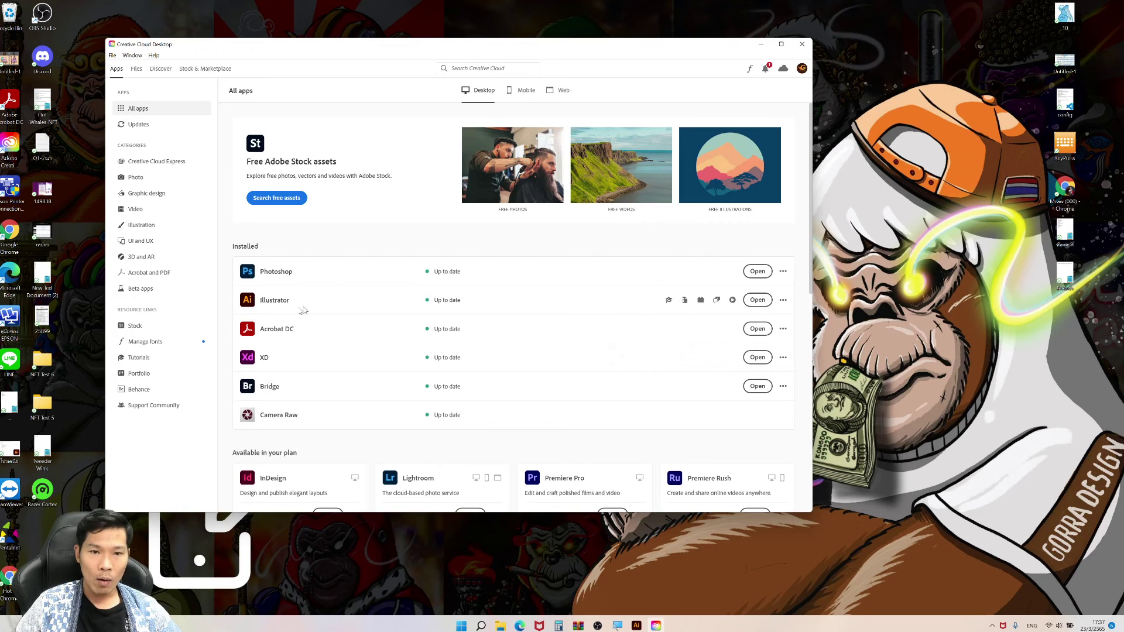
pyautogui.scroll(-2, 657, 306)
pyautogui.scroll(-1, 674, 316)
pyautogui.scroll(-2, 703, 328)
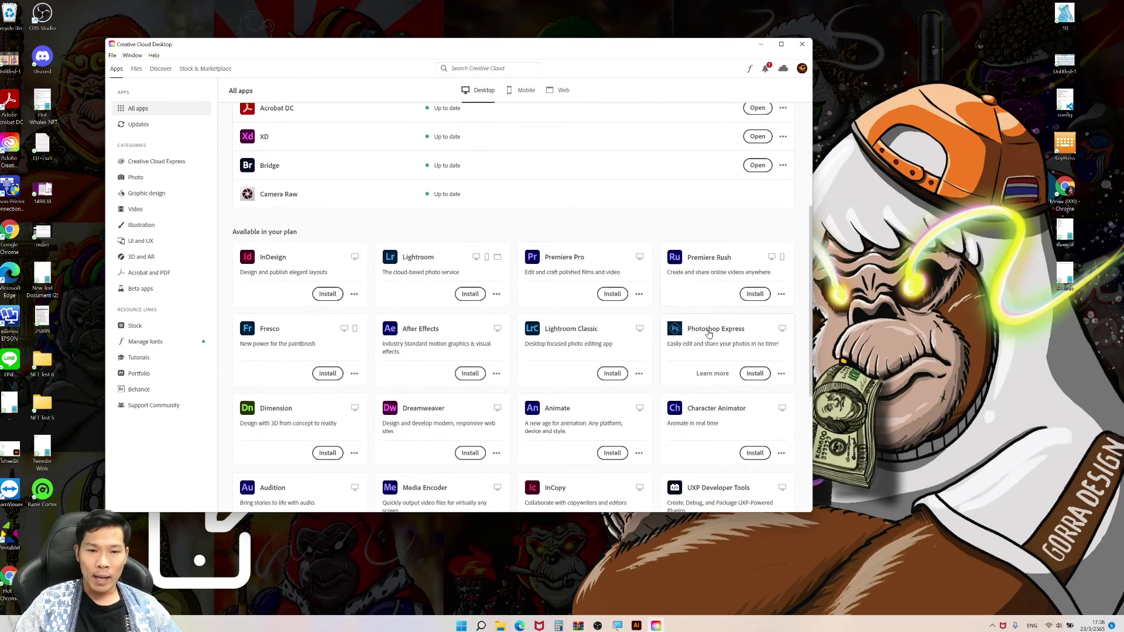
pyautogui.scroll(-2, 709, 333)
pyautogui.scroll(-2, 709, 333)
pyautogui.scroll(8, 711, 351)
pyautogui.moveTo(508, 229)
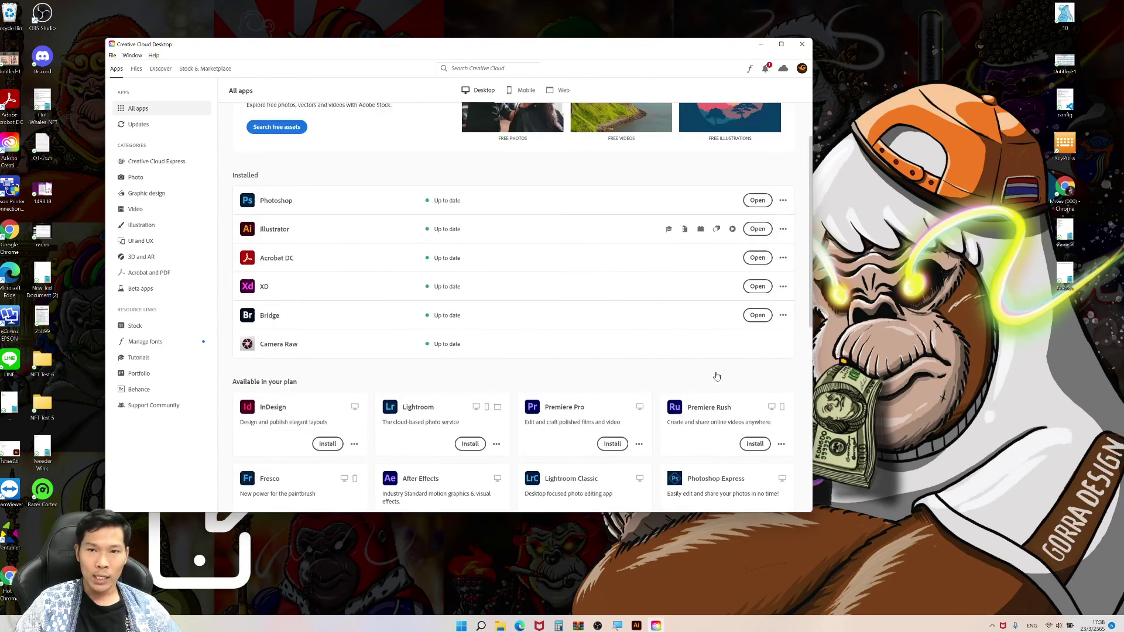
pyautogui.scroll(2, 702, 359)
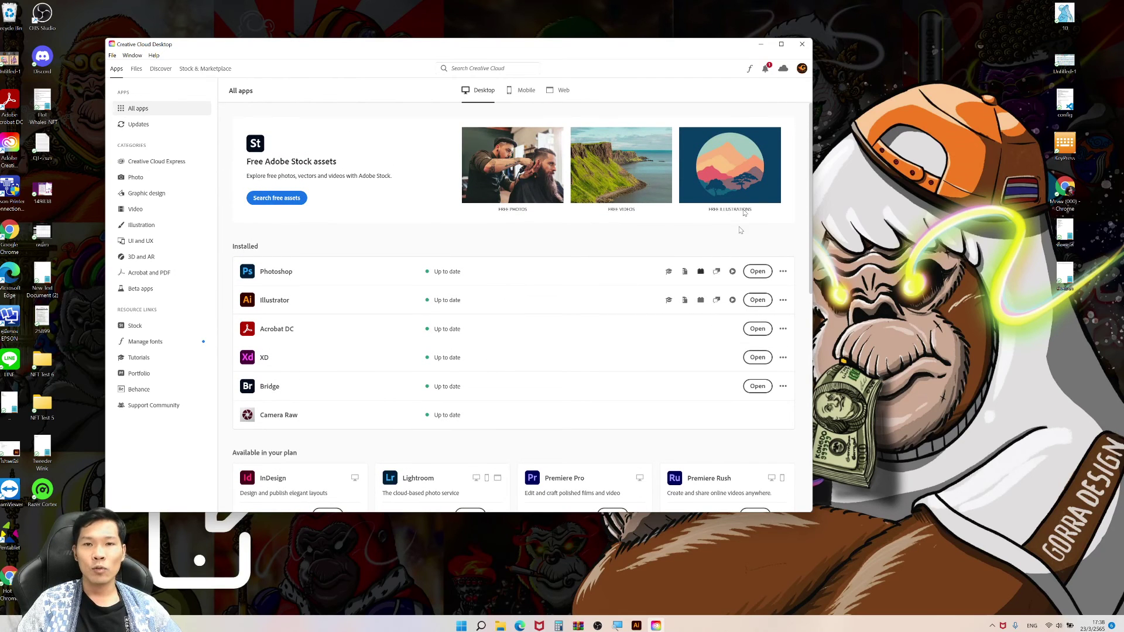
pyautogui.click(761, 45)
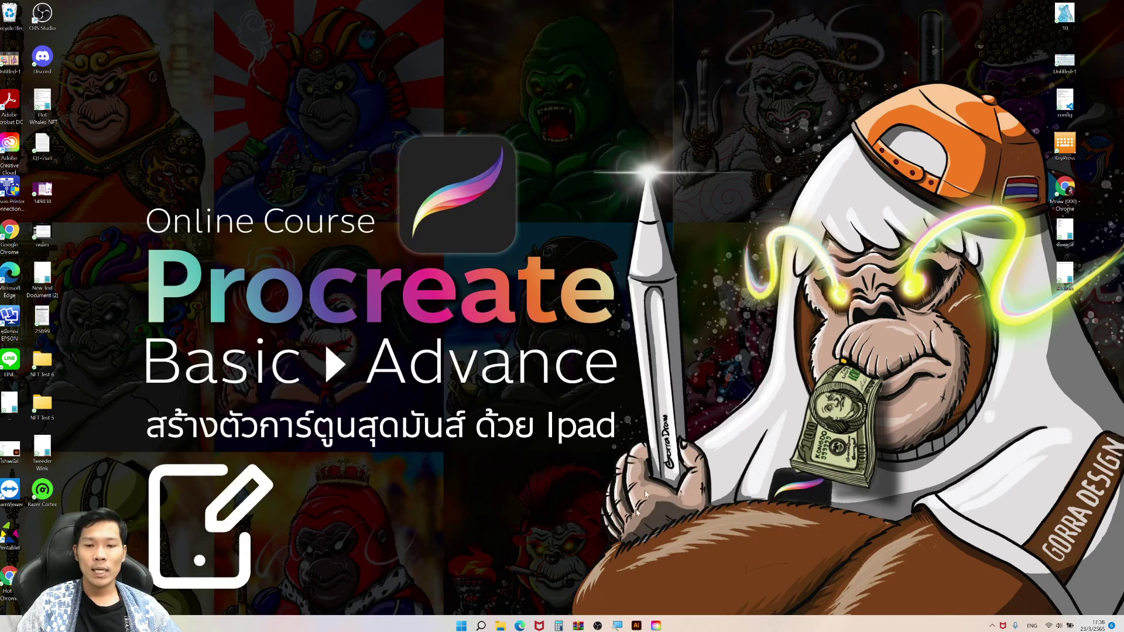
pyautogui.click(637, 625)
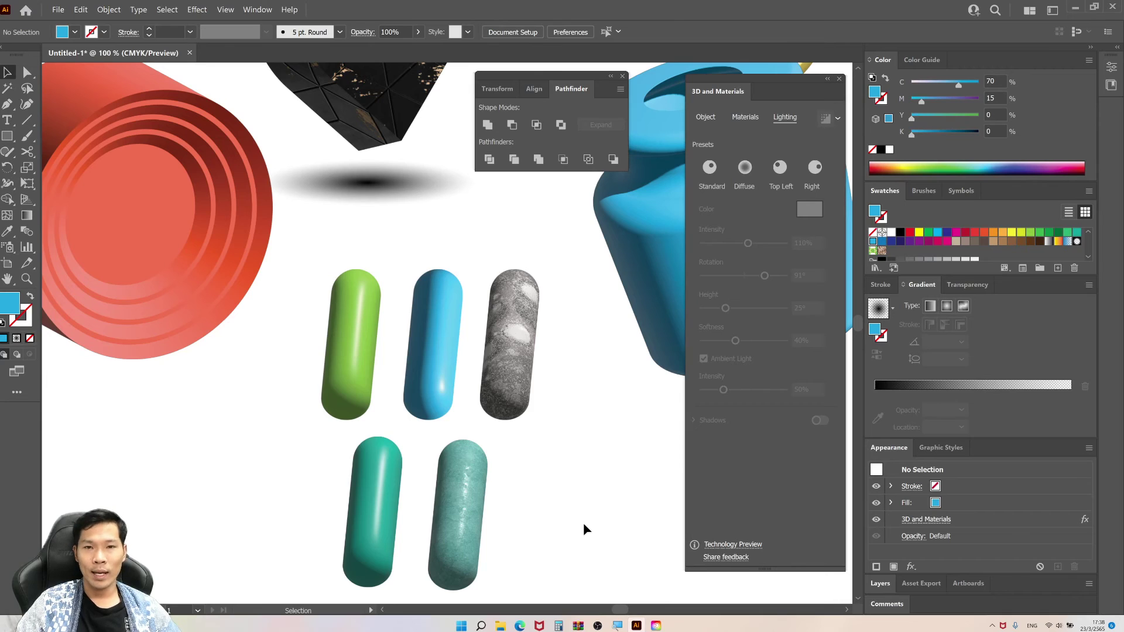
# Draw a wide blue rectangle and stack a narrower orange copy above it
pyautogui.moveTo(583, 522)
pyautogui.mouseDown()
pyautogui.moveTo(466, 490)
pyautogui.moveTo(830, 343)
pyautogui.mouseUp()
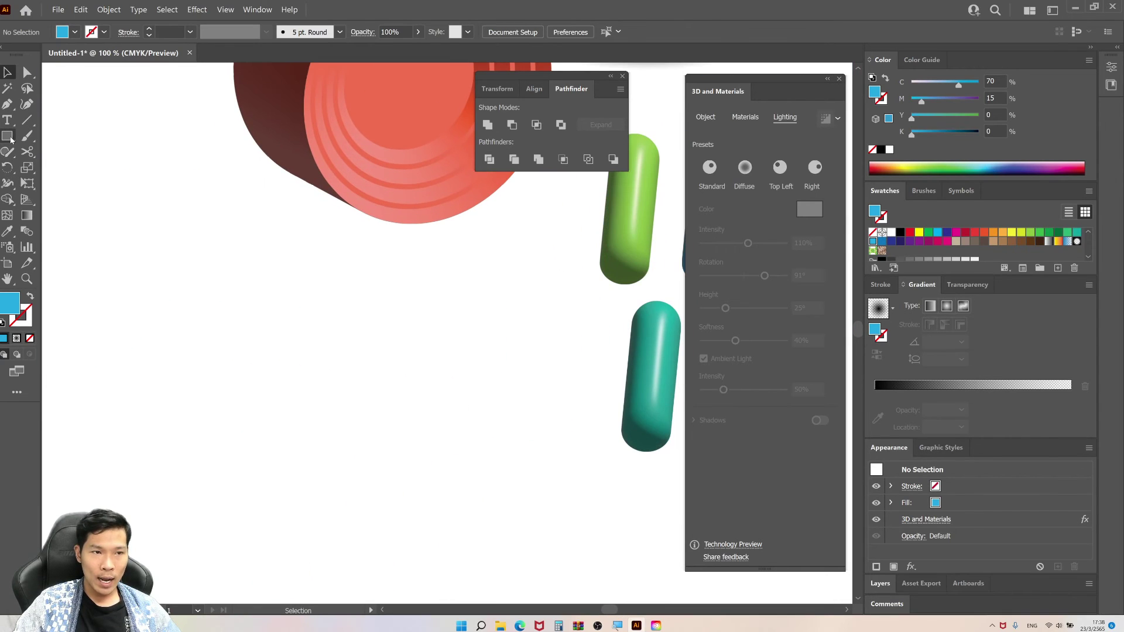
pyautogui.moveTo(11, 140); pyautogui.dragTo(59, 138)
pyautogui.moveTo(230, 367)
pyautogui.mouseDown()
pyautogui.moveTo(476, 453)
pyautogui.moveTo(466, 435)
pyautogui.mouseUp()
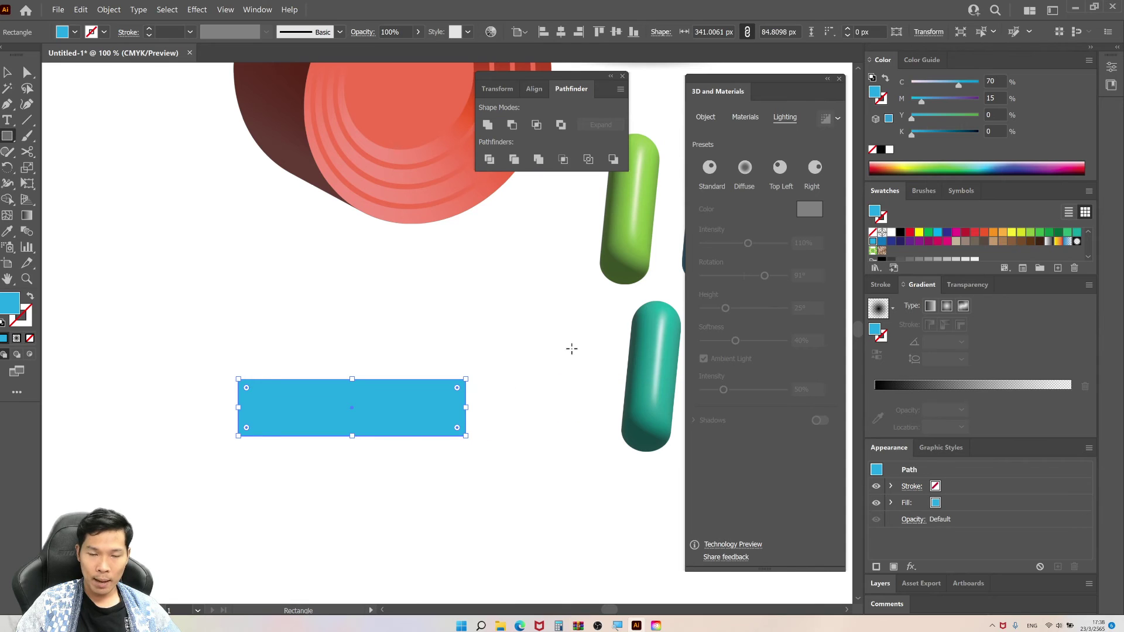
pyautogui.press('v')
pyautogui.moveTo(391, 420)
pyautogui.mouseDown()
pyautogui.moveTo(439, 472)
pyautogui.moveTo(434, 409)
pyautogui.mouseUp()
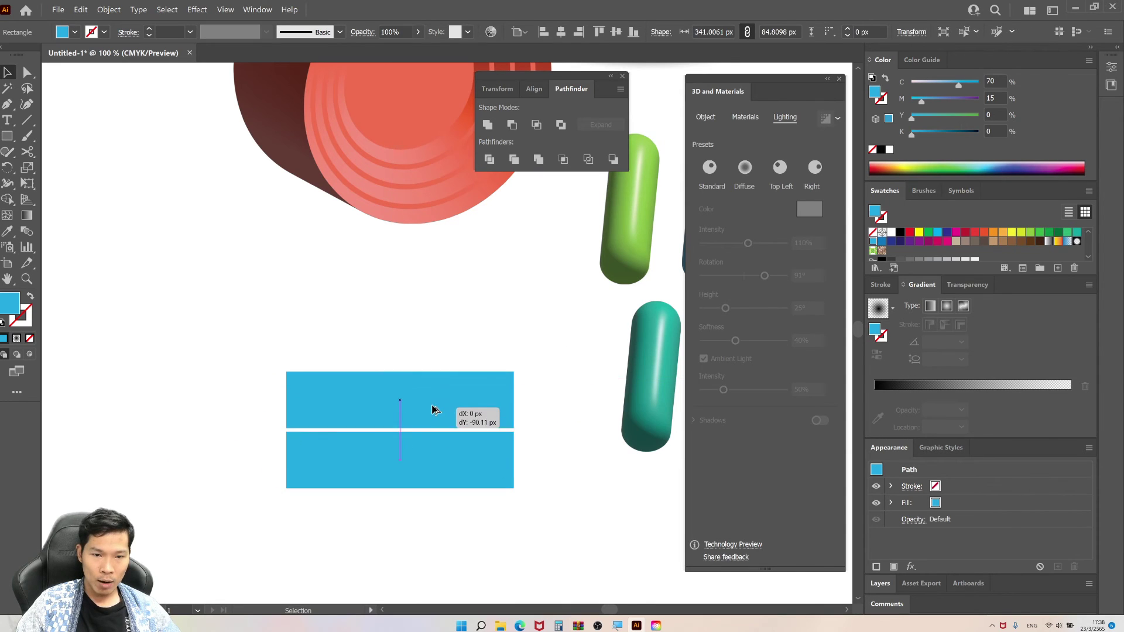
pyautogui.hotkey('ctrl', '=')
pyautogui.moveTo(620, 362); pyautogui.dragTo(554, 364)
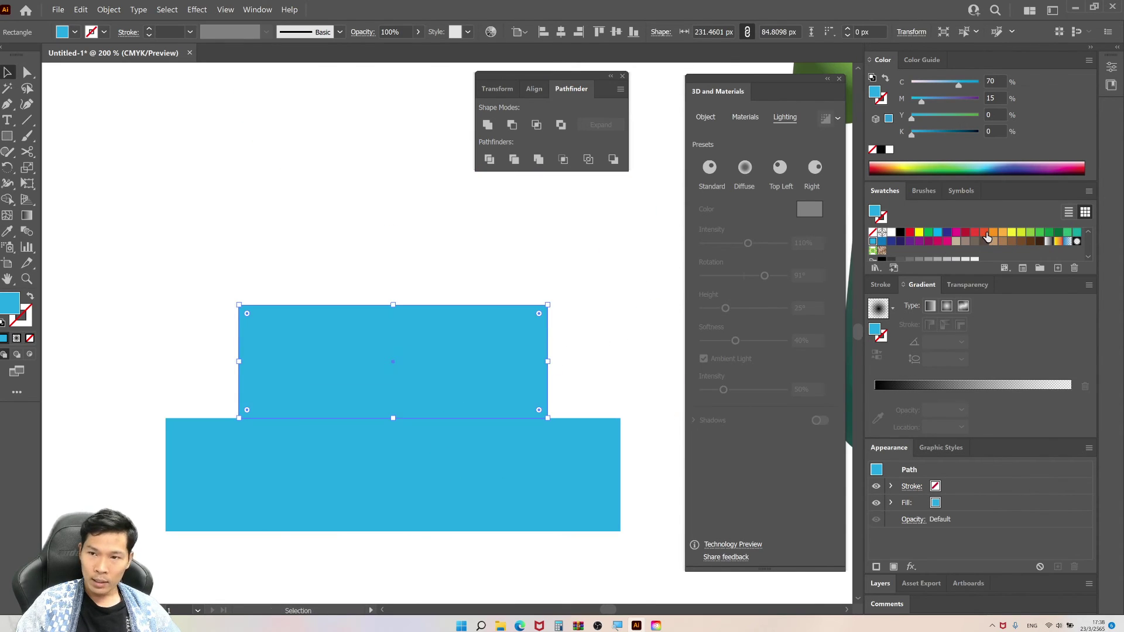
pyautogui.click(1002, 233)
# Add a narrowest green copy on top, then select all three rectangles
pyautogui.moveTo(432, 427); pyautogui.dragTo(430, 318)
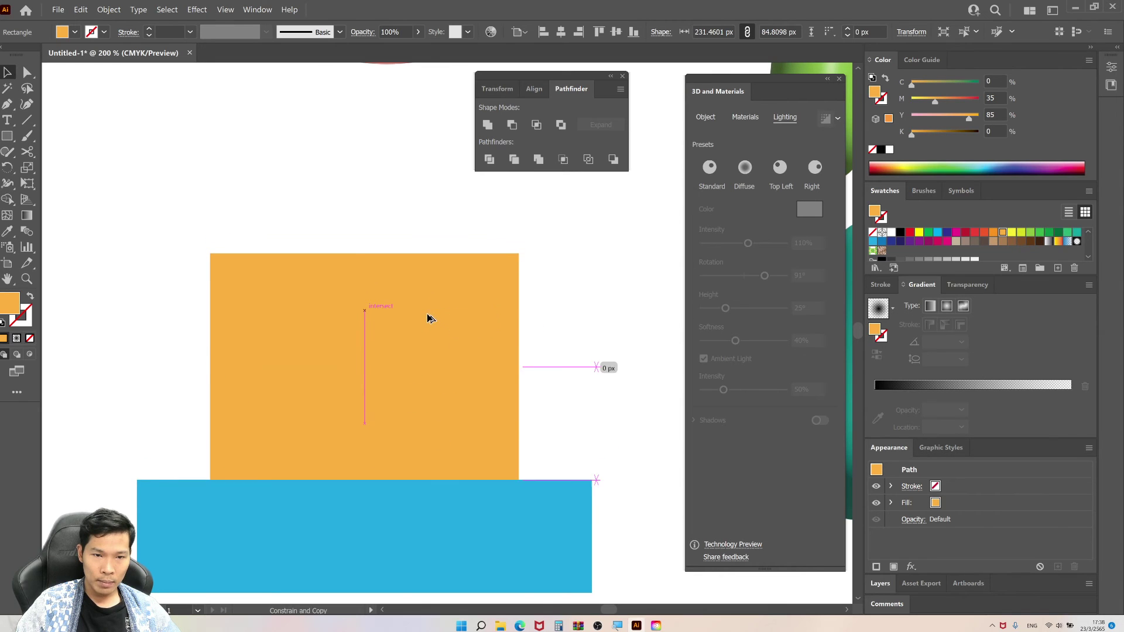
pyautogui.moveTo(518, 310); pyautogui.dragTo(442, 311)
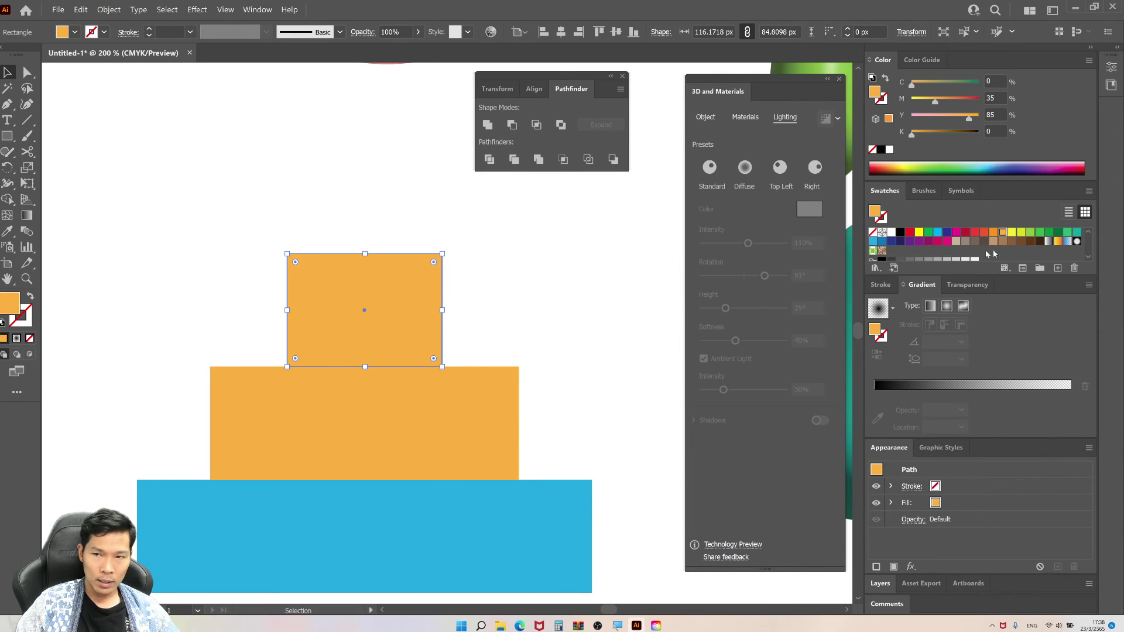
pyautogui.click(1040, 232)
pyautogui.click(533, 376)
pyautogui.scroll(-2, 542, 334)
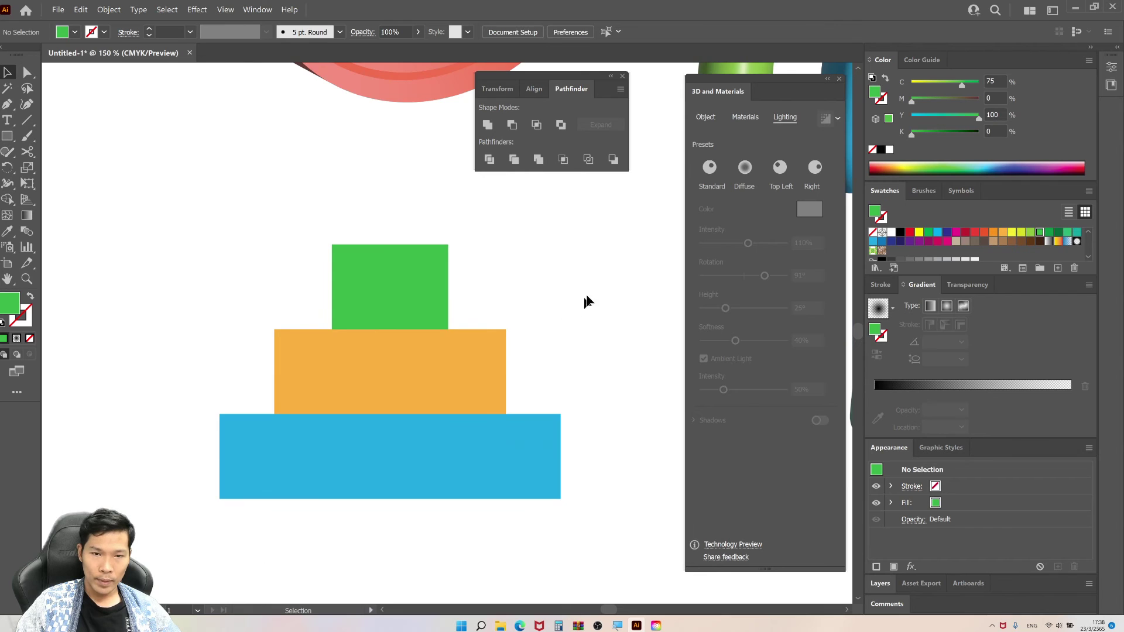
pyautogui.moveTo(592, 282); pyautogui.dragTo(382, 462)
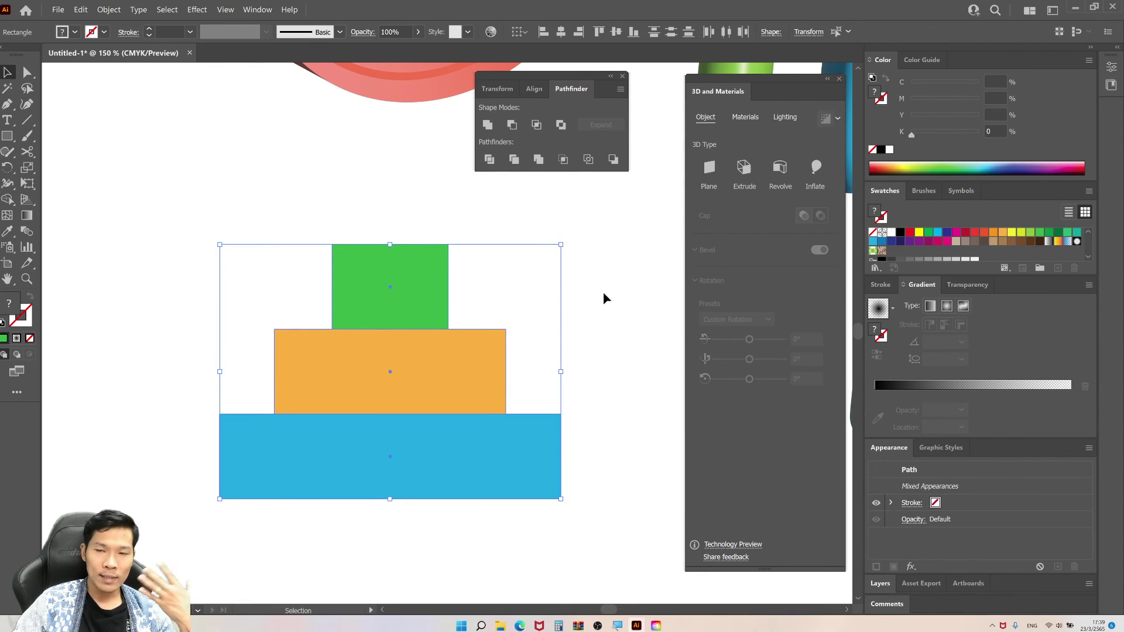
# Try extruding the three separate rectangles, then undo it
pyautogui.click(744, 168)
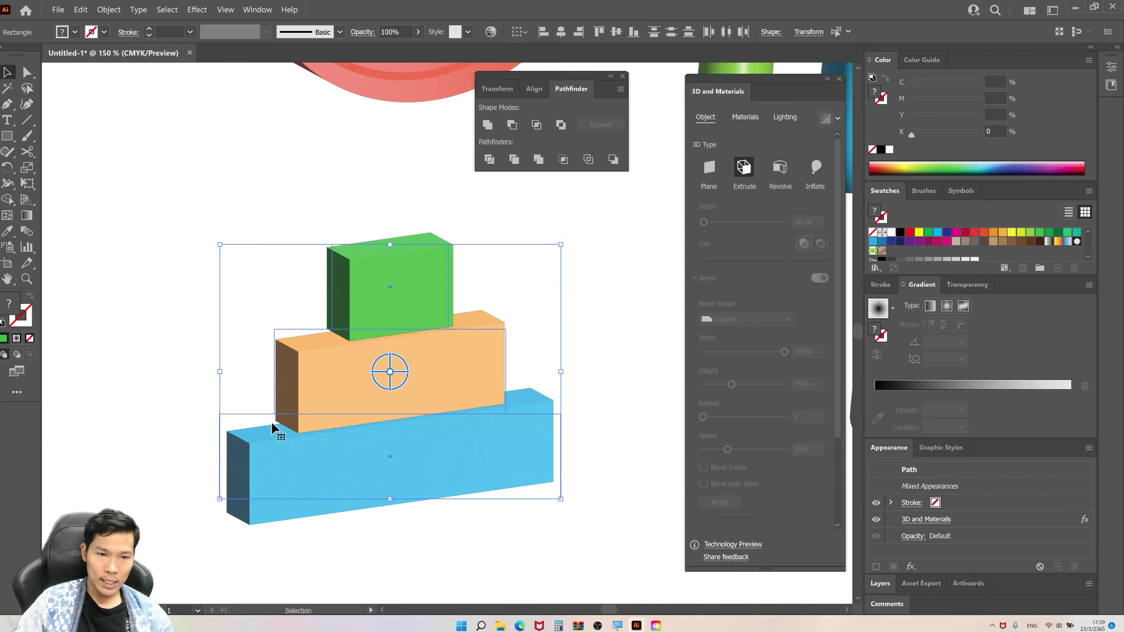
pyautogui.scroll(3, 331, 352)
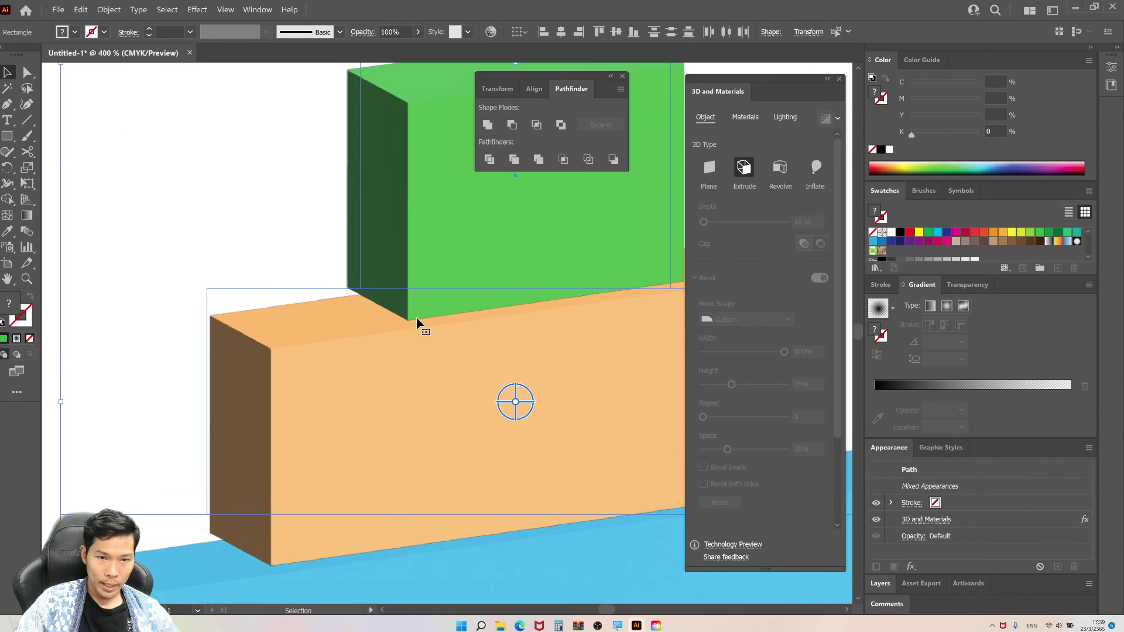
pyautogui.scroll(-1, 328, 404)
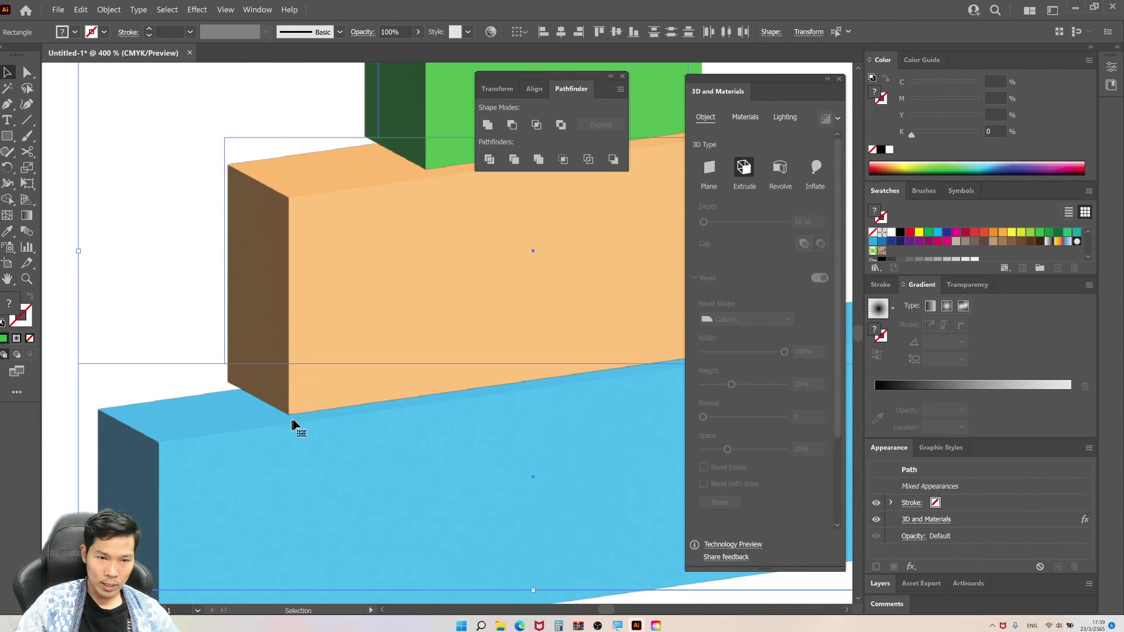
pyautogui.scroll(-1, 296, 427)
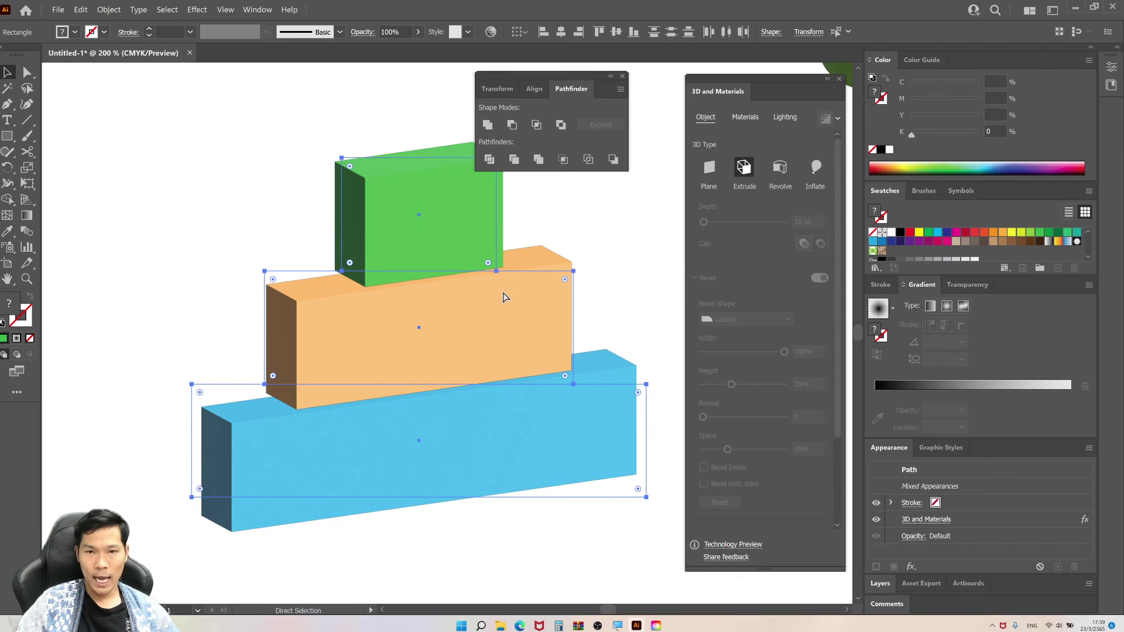
pyautogui.hotkey('ctrl', 'z')
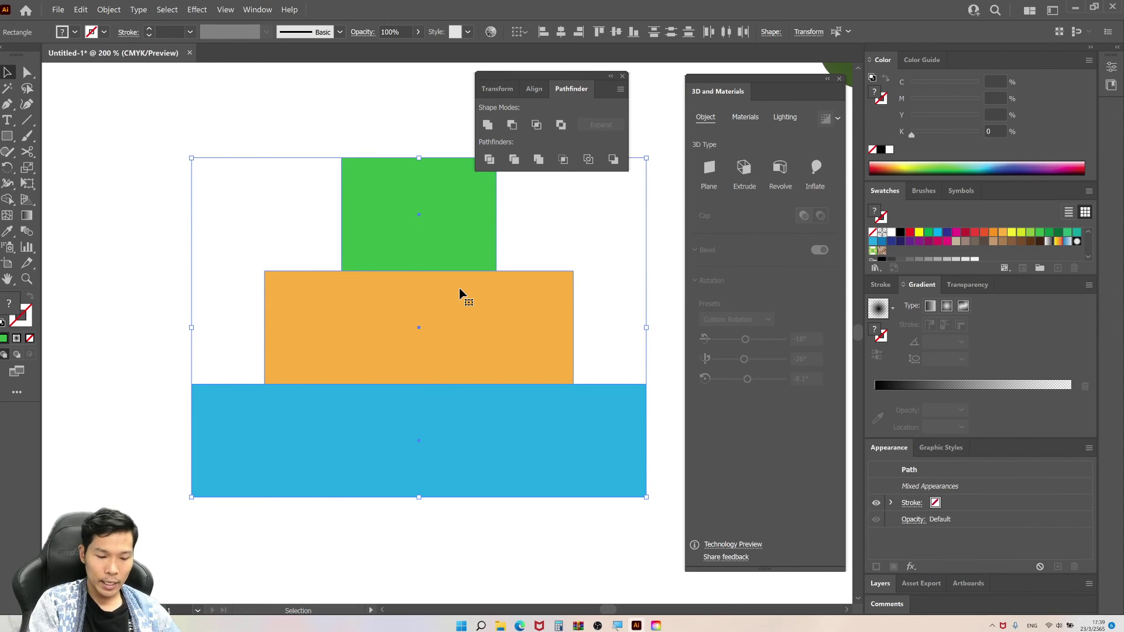
# Group the three rectangles and extrude the group with a 195 px depth
pyautogui.rightClick(460, 290)
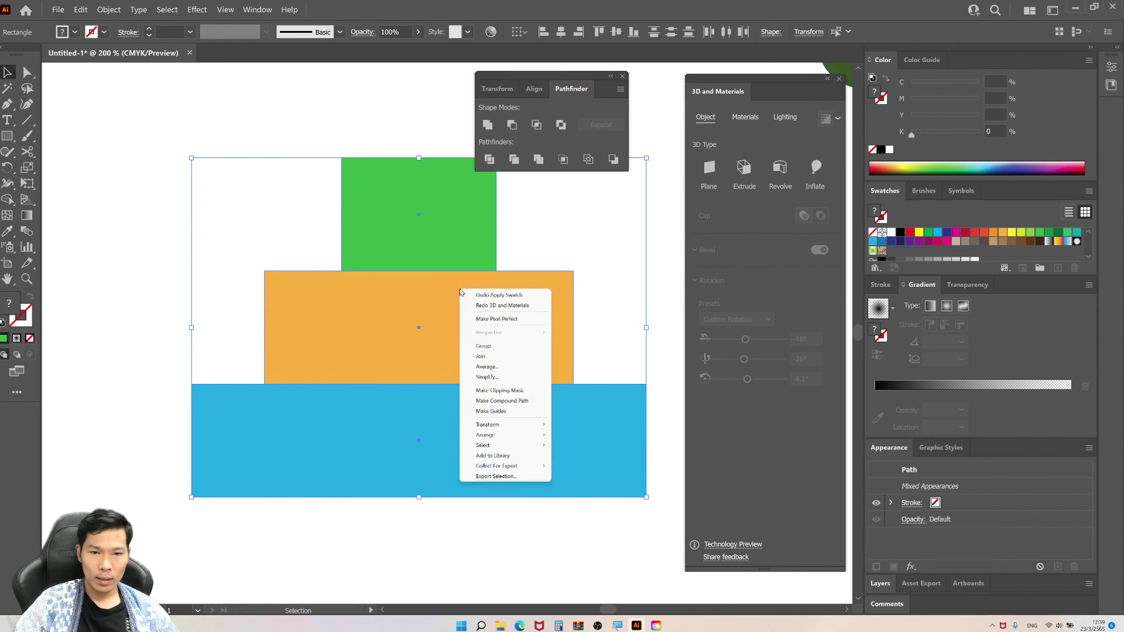
pyautogui.click(488, 347)
pyautogui.click(744, 167)
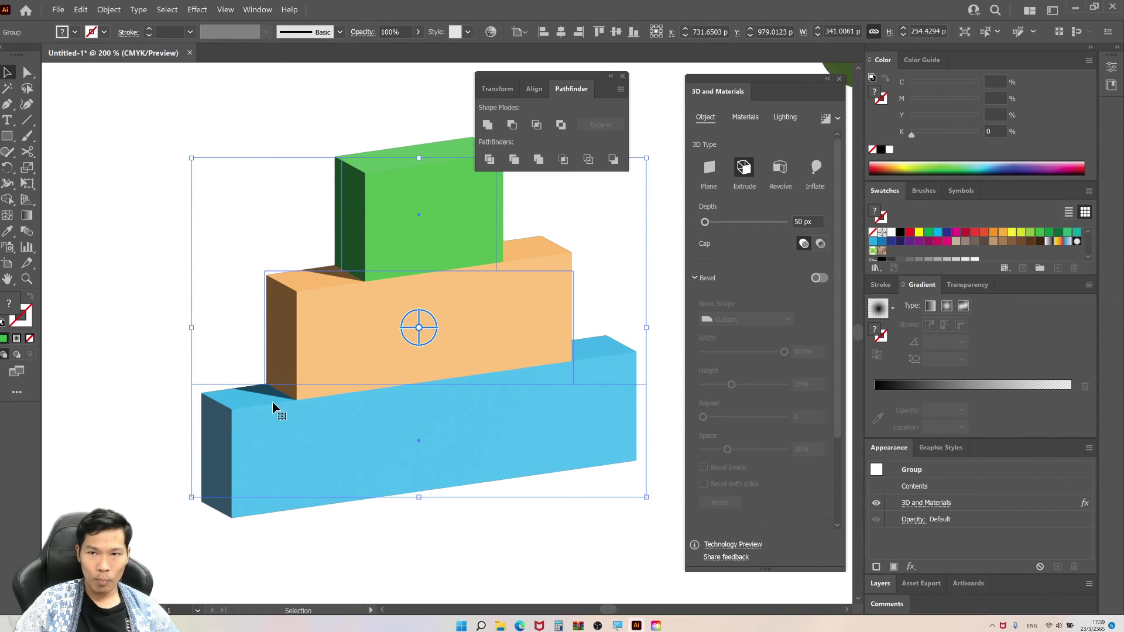
pyautogui.moveTo(706, 222); pyautogui.dragTo(710, 222)
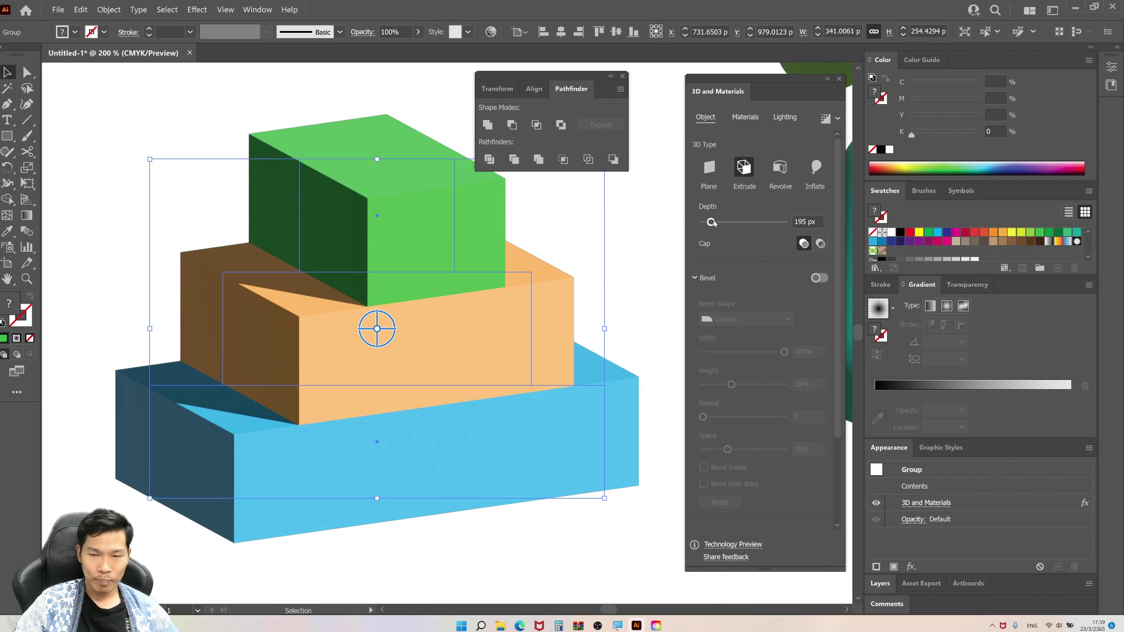
# Round the green cabin's top corners into an arch
pyautogui.press('a')
pyautogui.click(363, 202)
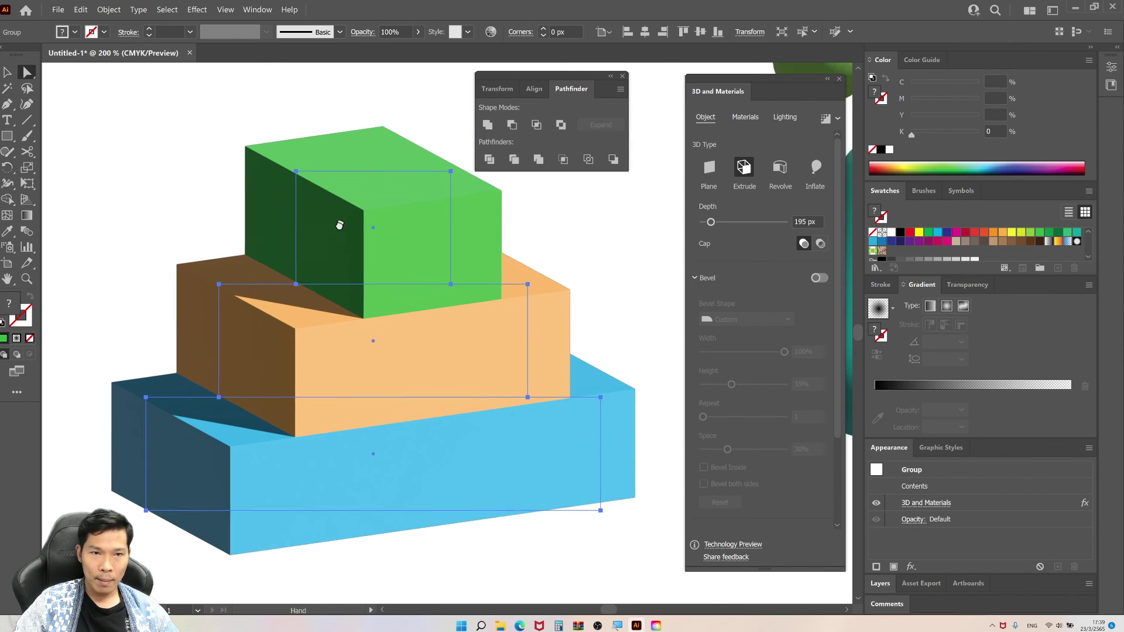
pyautogui.click(435, 204)
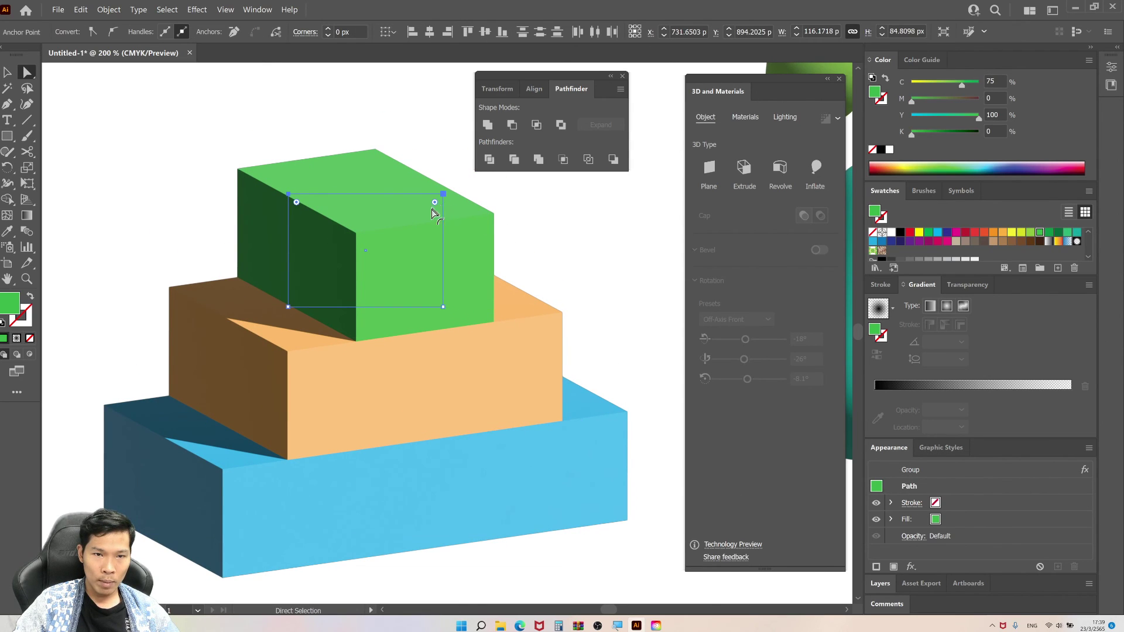
pyautogui.moveTo(432, 209); pyautogui.dragTo(396, 262)
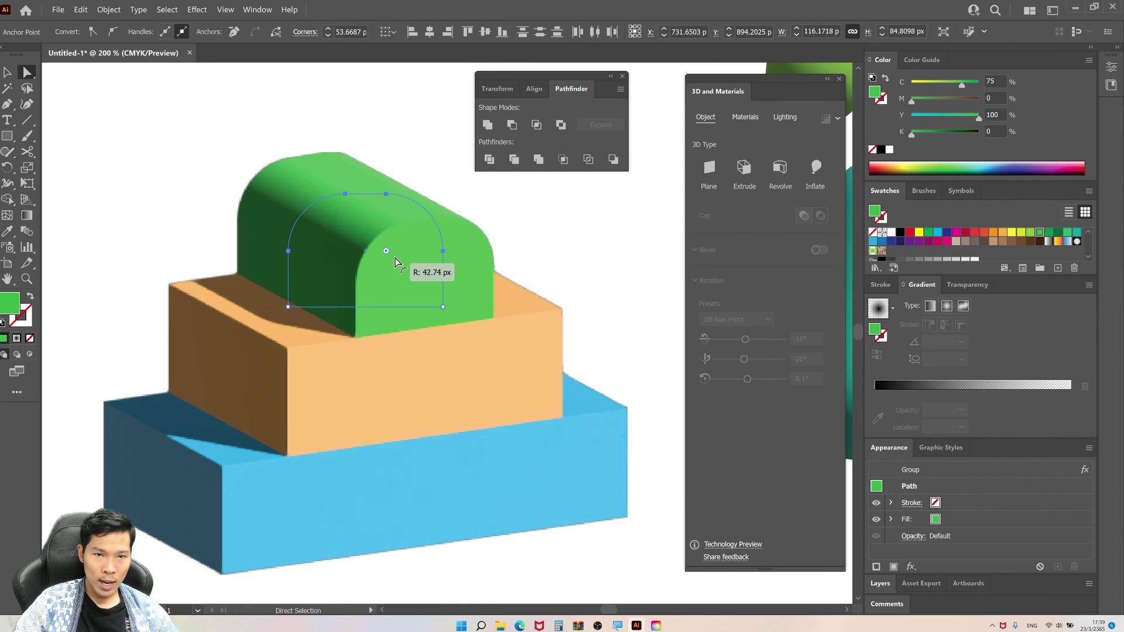
pyautogui.click(605, 244)
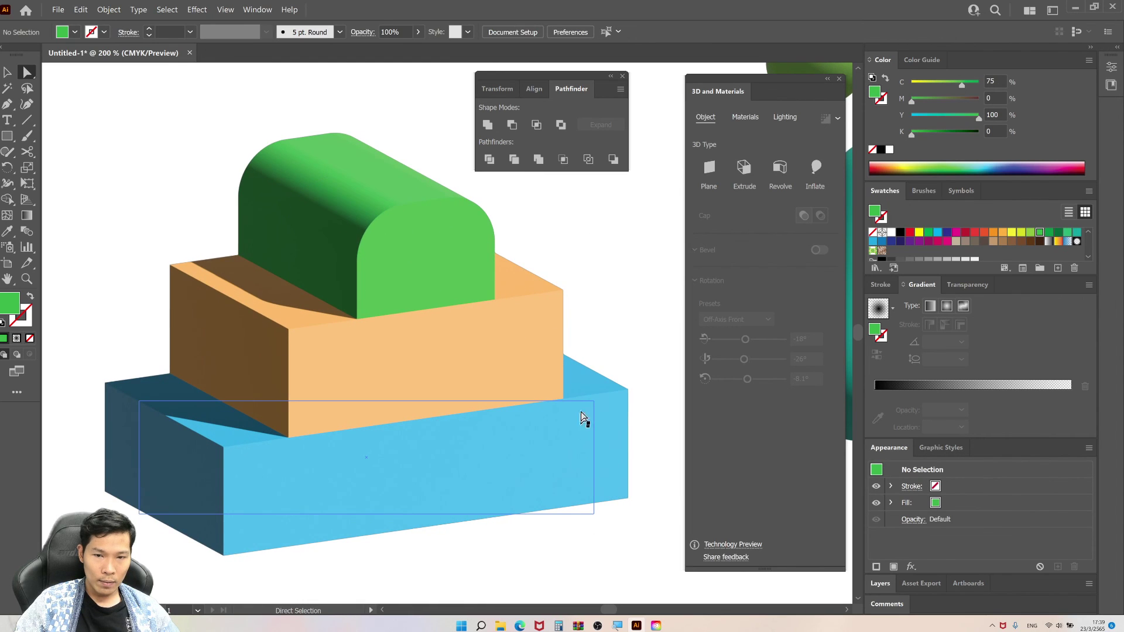
# Flare the blue hull by pulling its top corners outward
pyautogui.click(594, 401)
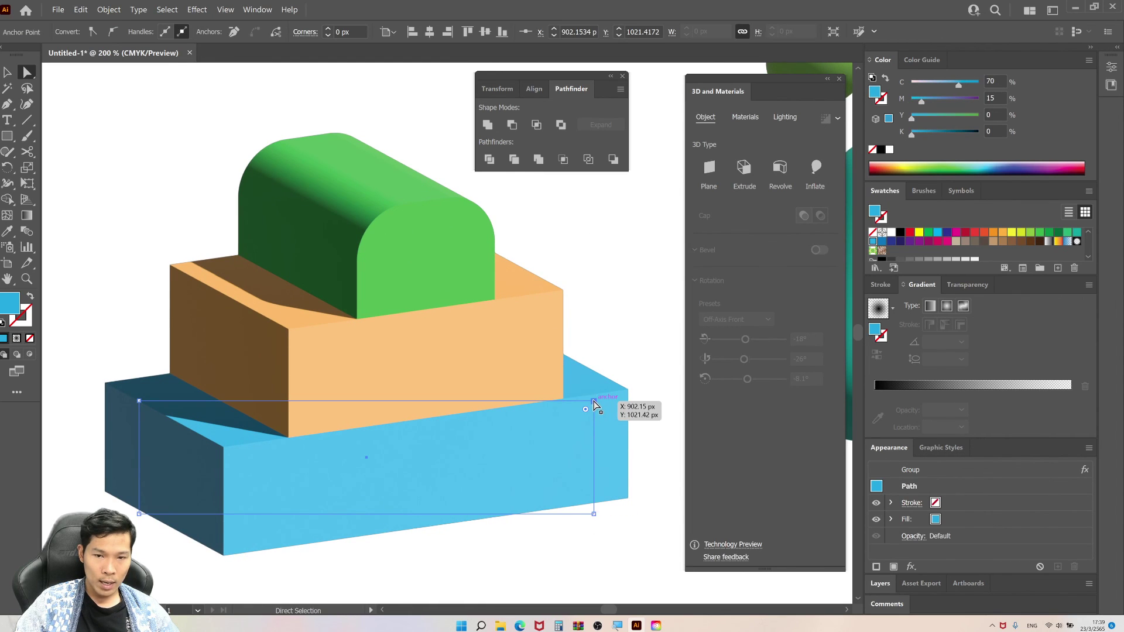
pyautogui.moveTo(594, 402); pyautogui.dragTo(657, 404)
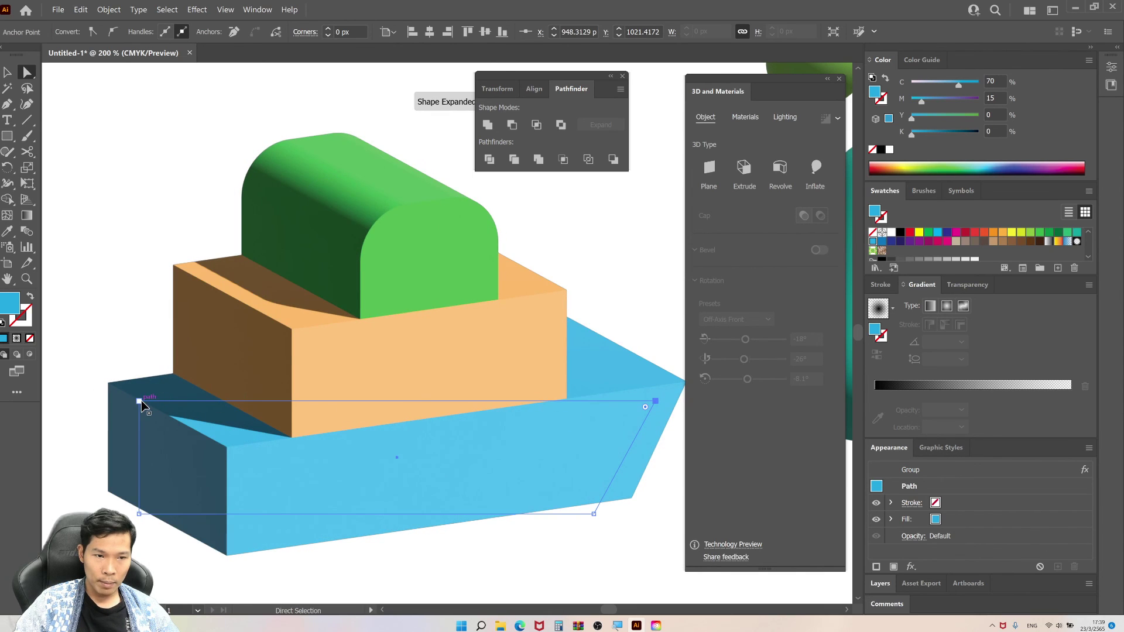
pyautogui.moveTo(140, 400); pyautogui.dragTo(88, 401)
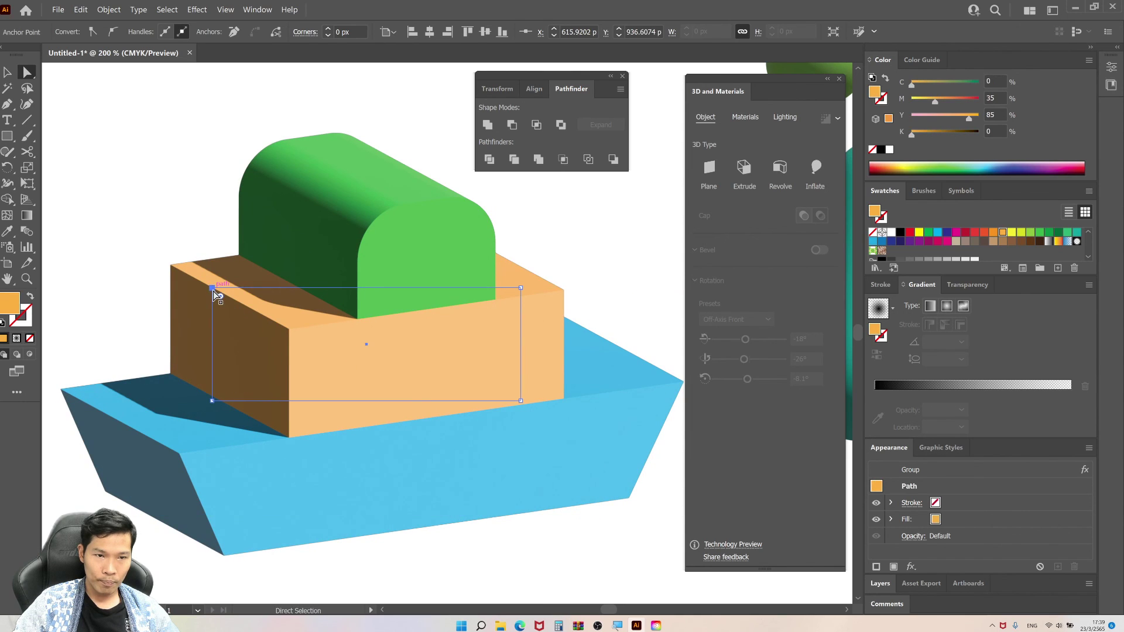
# Taper the orange section by moving its top corners inward, and recentre the boat
pyautogui.moveTo(213, 289); pyautogui.dragTo(292, 293)
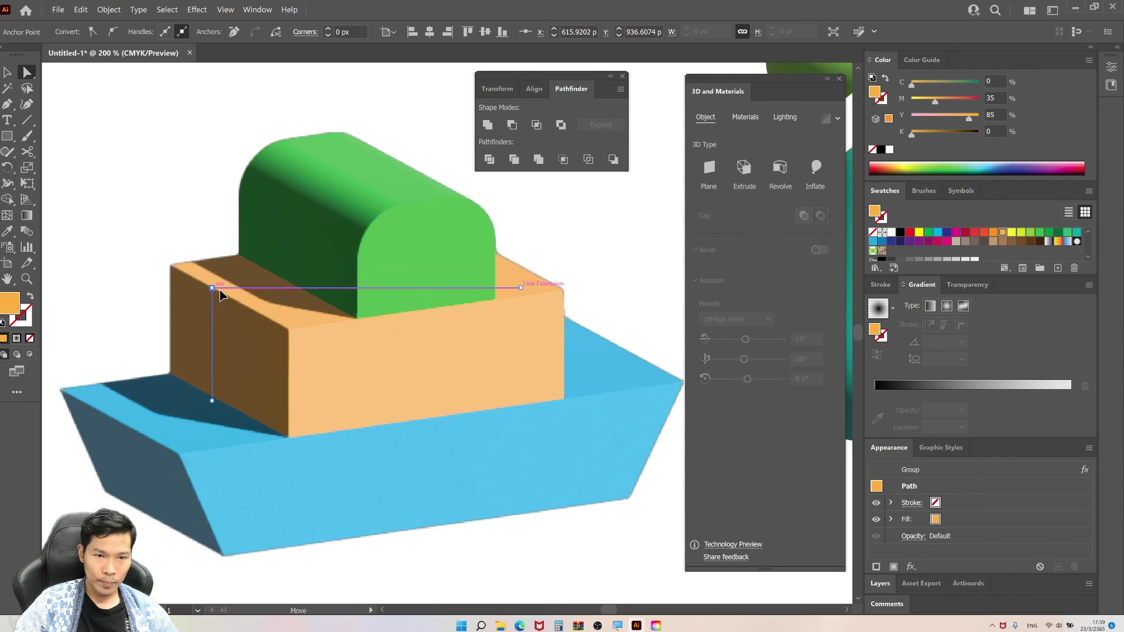
pyautogui.moveTo(521, 287); pyautogui.dragTo(444, 288)
pyautogui.click(528, 283)
pyautogui.scroll(-1, 595, 244)
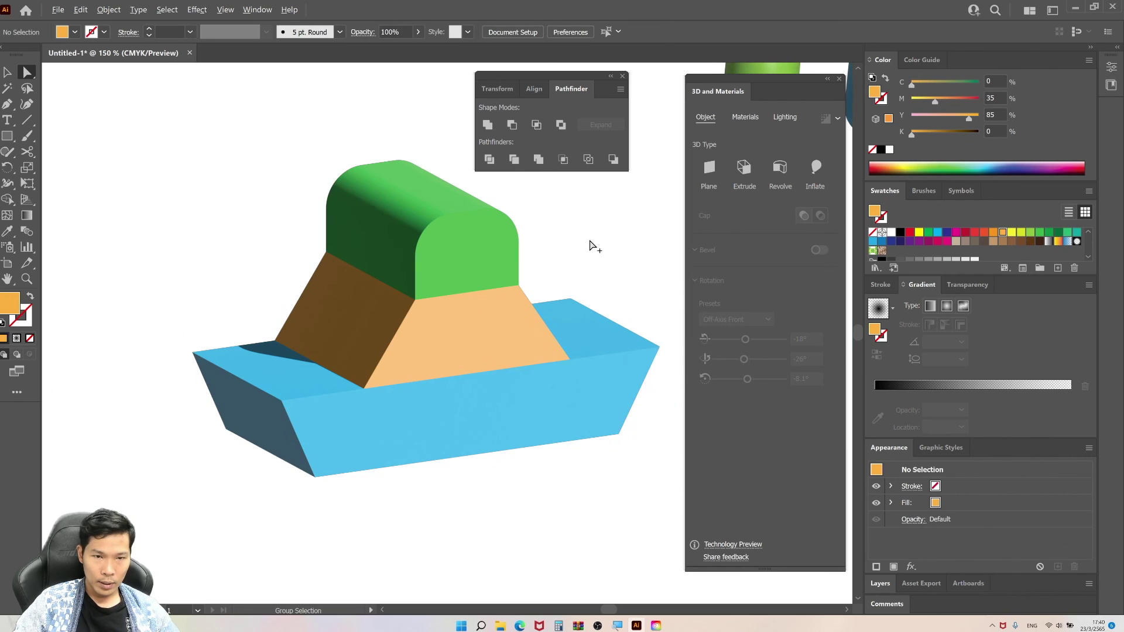
pyautogui.moveTo(595, 243); pyautogui.dragTo(535, 254)
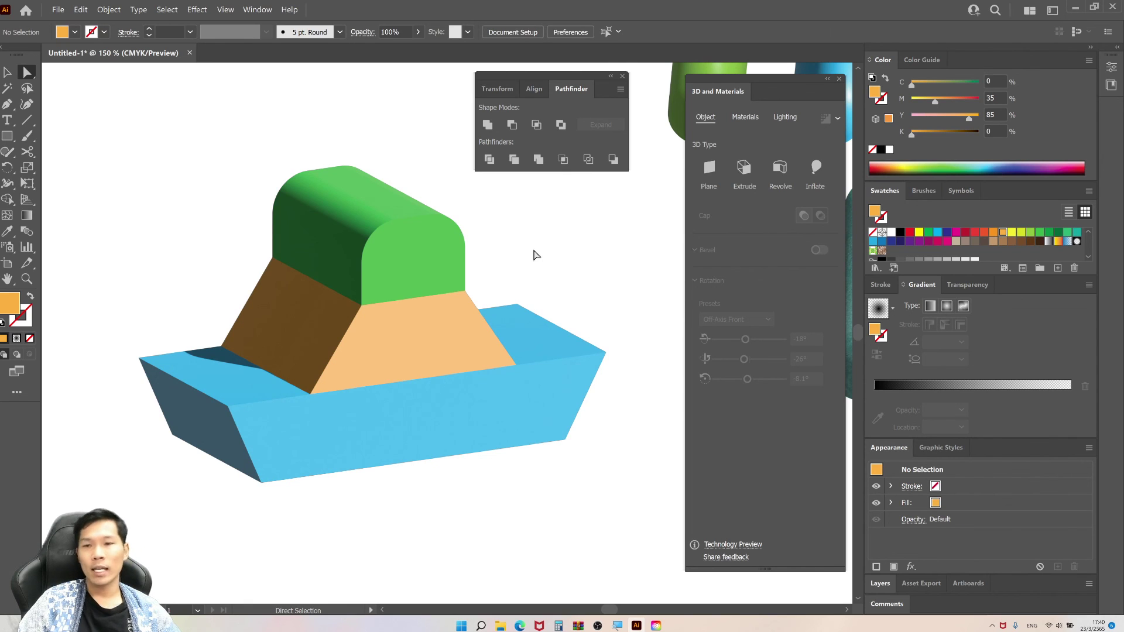
pyautogui.press('v')
pyautogui.moveTo(534, 254); pyautogui.dragTo(555, 263)
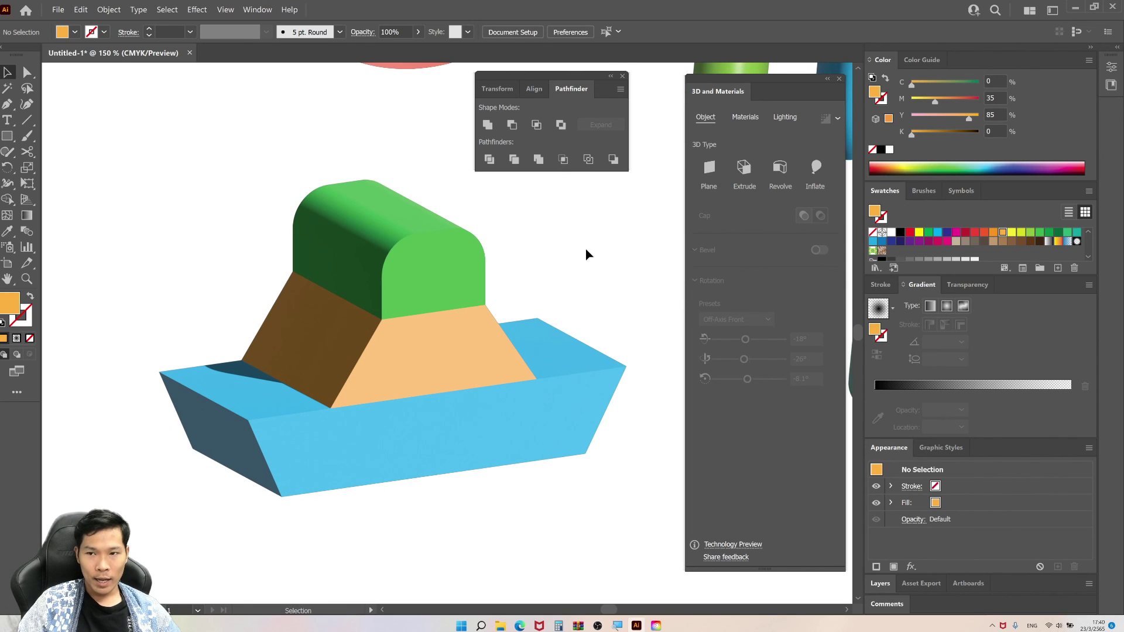